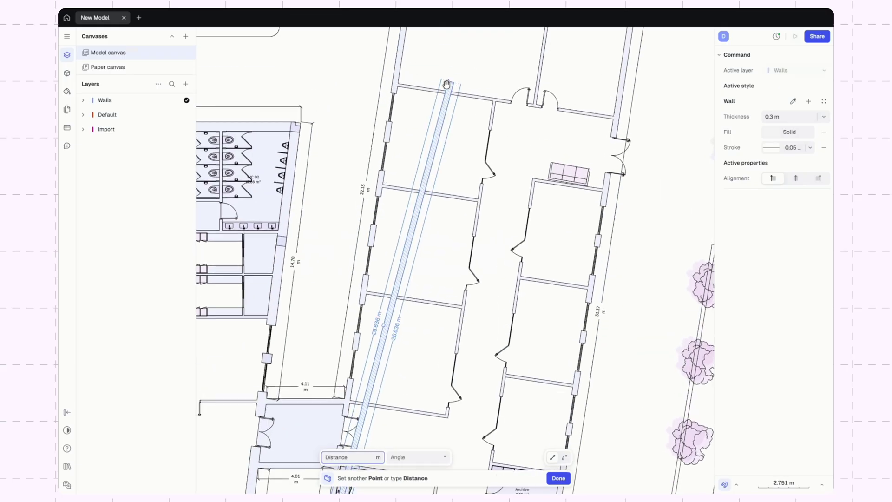
Step: Trace the office block's outer walls along the imported plan with a 0.3 m thick, solid-filled wall on the Walls layer
middle_click_drag(417, 194, 380, 320)
scroll(356, 167, "up", 6)
left_click(342, 194)
middle_click_drag(575, 252, 205, 193)
left_click(516, 209)
scroll(507, 278, "down", 4)
middle_click_drag(492, 332, 528, 97)
middle_click_drag(503, 353, 548, 128)
middle_click_drag(510, 384, 545, 150)
left_click_drag(545, 149, 548, 135)
left_click(525, 305)
middle_click_drag(341, 279, 660, 323)
scroll(475, 293, "up", 5)
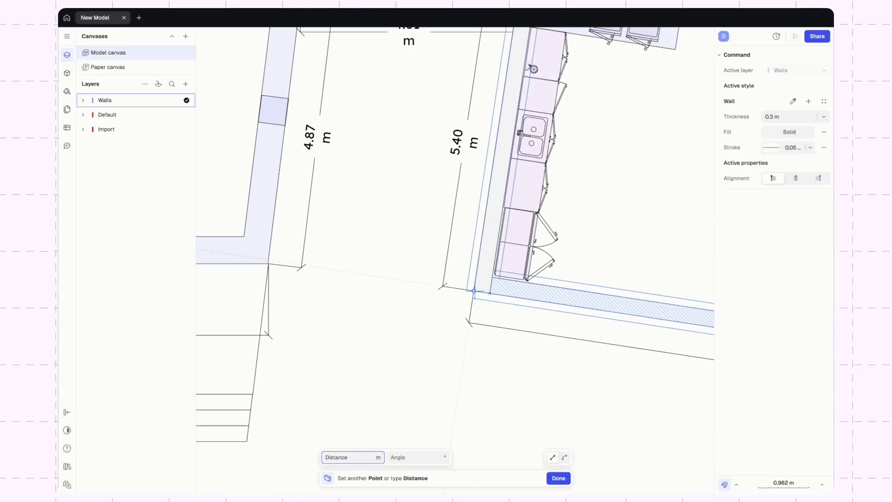
left_click(475, 292)
scroll(476, 293, "down", 10)
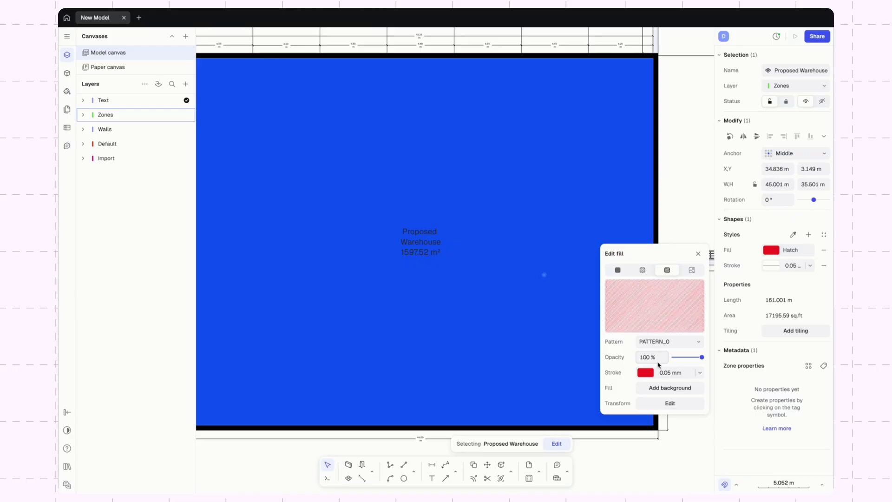
Step: Set the hatch scale of the Proposed Warehouse zone's fill to 40x
left_click(674, 402)
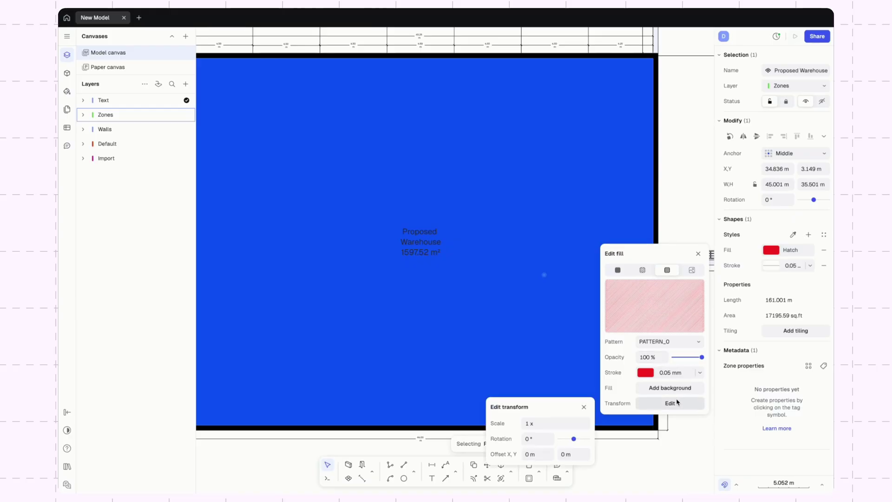
left_click(568, 423)
key("Return")
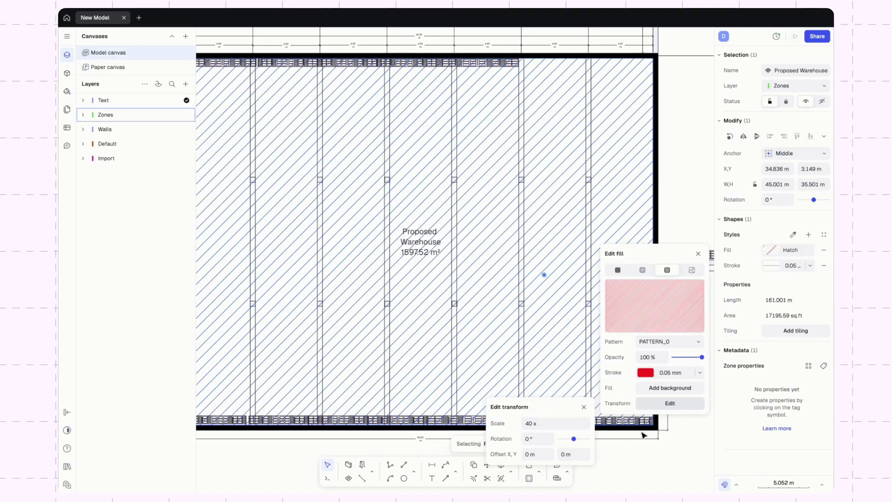
key("Escape")
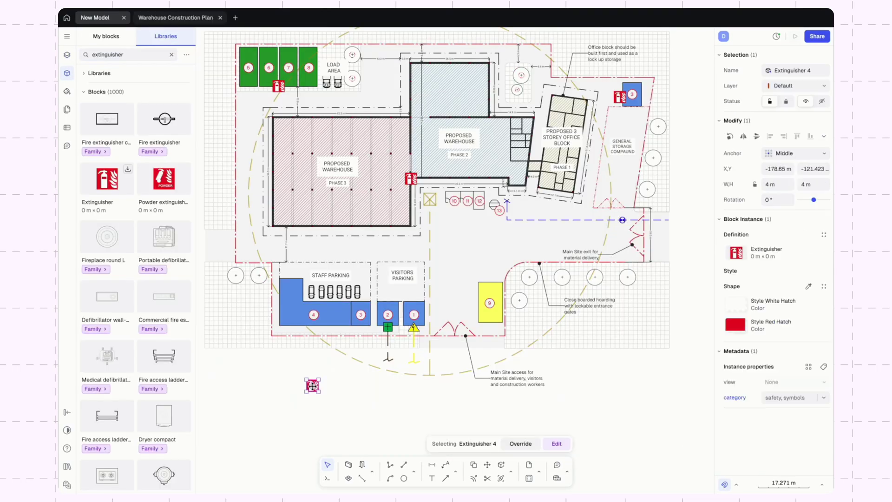
left_click_drag(312, 386, 338, 318)
key("Escape")
scroll(335, 317, "up", 5)
scroll(335, 317, "down", 2)
middle_click_drag(335, 317, 463, 329)
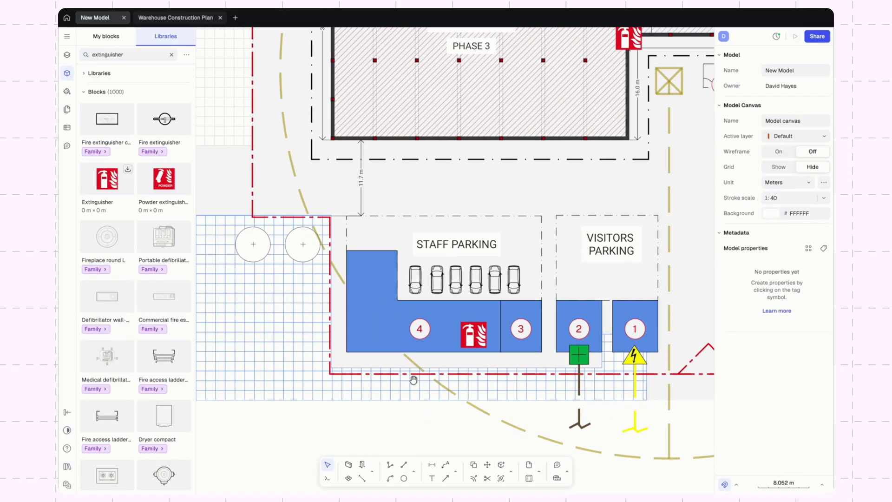
Step: Draw a polyline in the 5 mm dashed blue violet style from the main site access gate straight into the site
middle_click_drag(667, 323, 411, 333)
scroll(412, 333, "down", 6)
key("p")
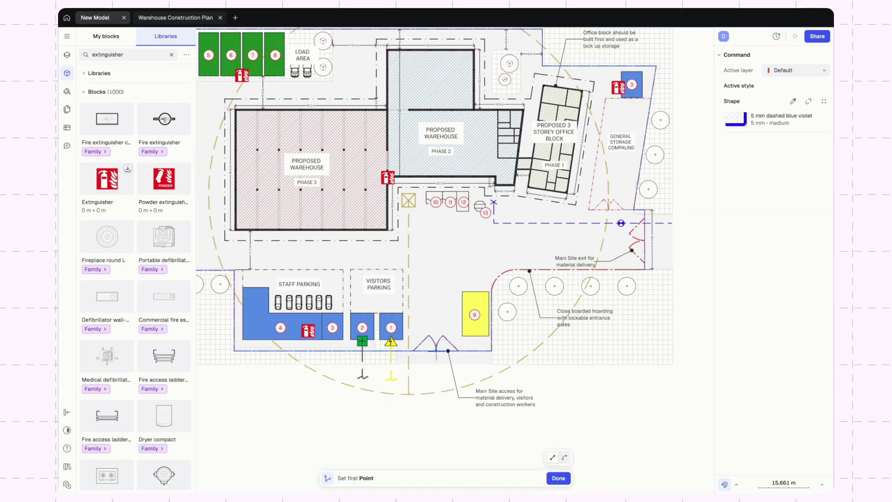
left_click(436, 351)
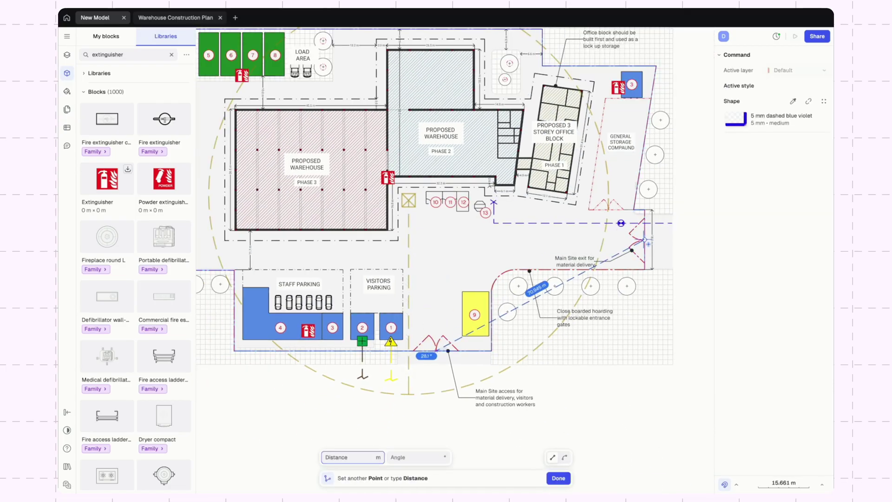
left_click(436, 240)
scroll(478, 245, "right", 4)
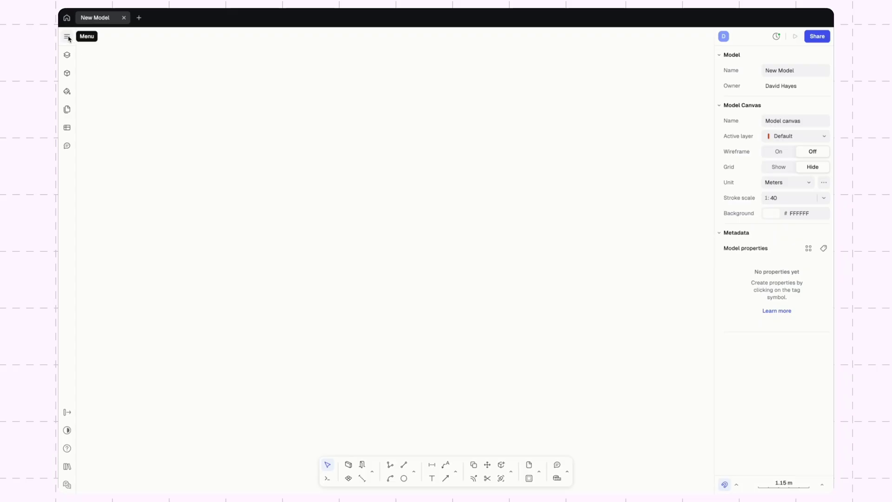
Step: Import the warehouse DWG file from the construction management folder into the empty model
left_click(68, 38)
mouse_move(127, 95)
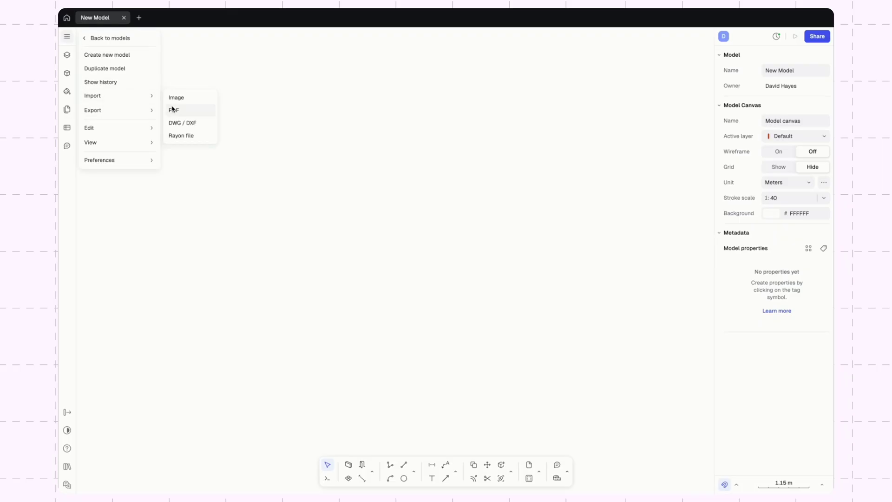
left_click(176, 122)
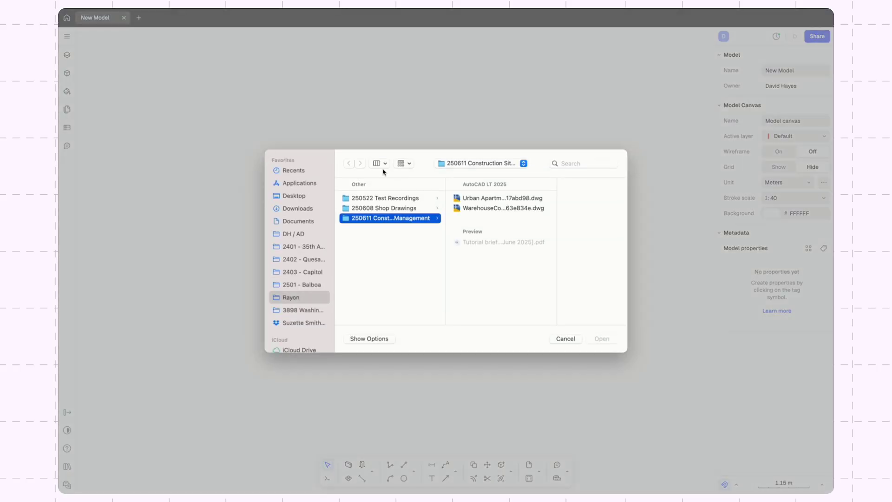
left_click(499, 209)
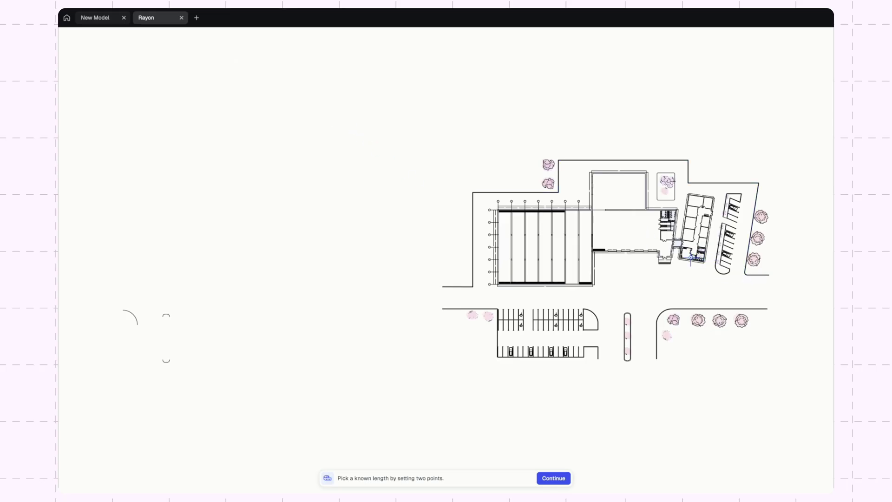
Step: Pick both ends of the office block's outer wall beside the 12.10 dimension as the known length and set the import unit to Meters
scroll(693, 262, "up", 5)
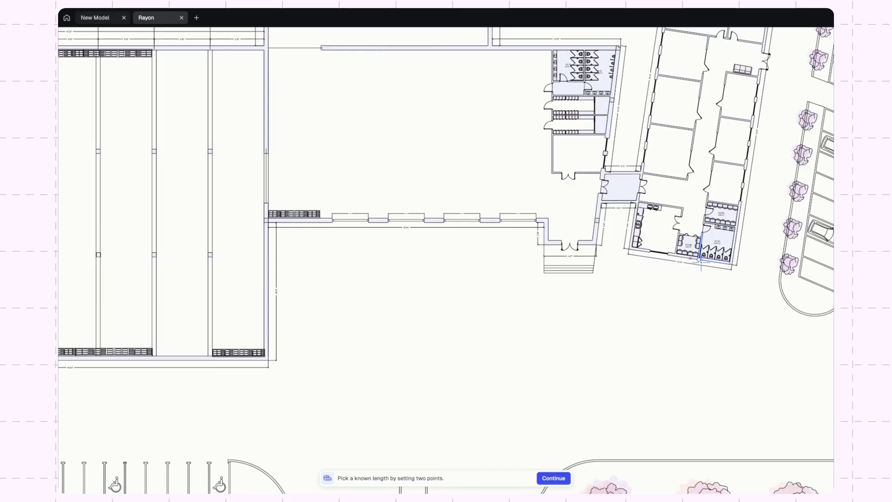
scroll(704, 263, "up", 5)
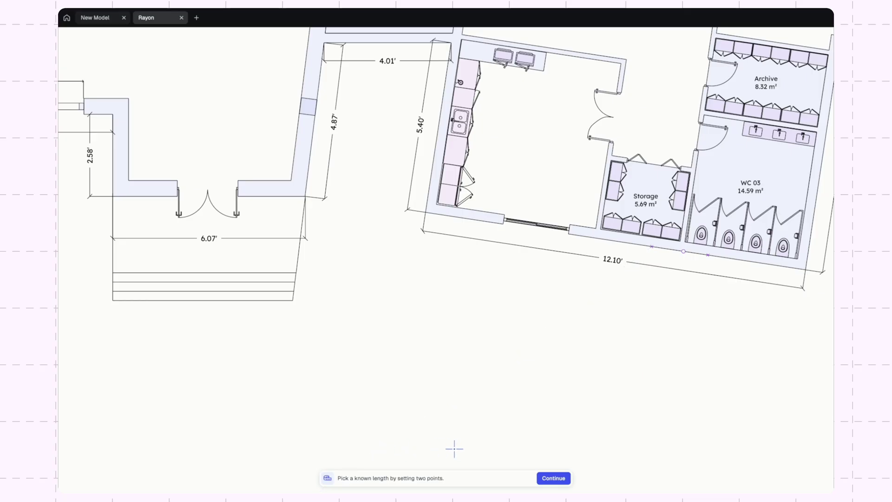
left_click(425, 212)
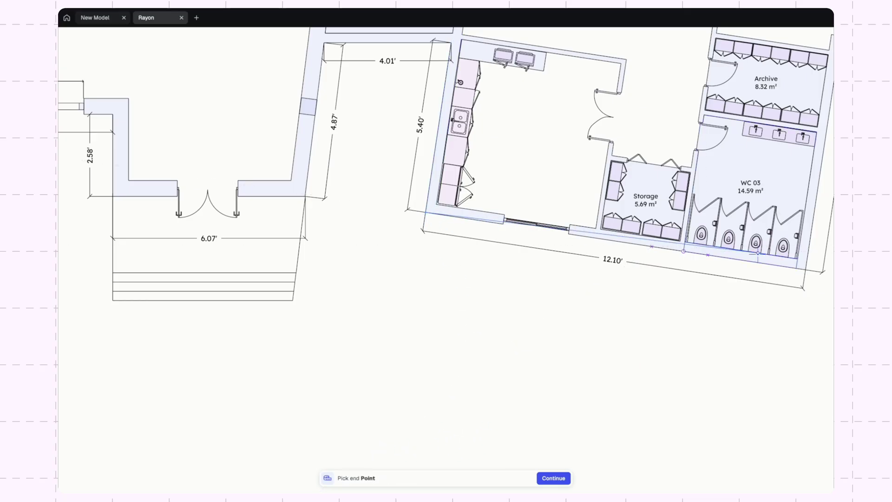
left_click(805, 269)
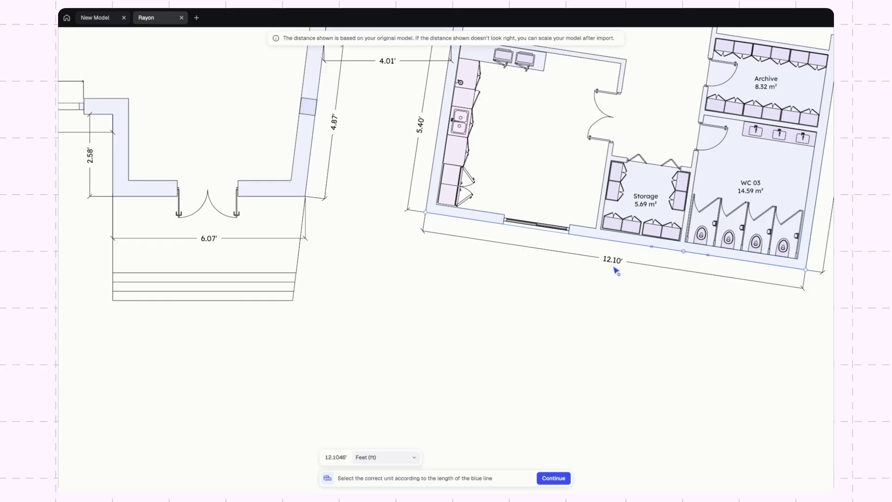
left_click(388, 461)
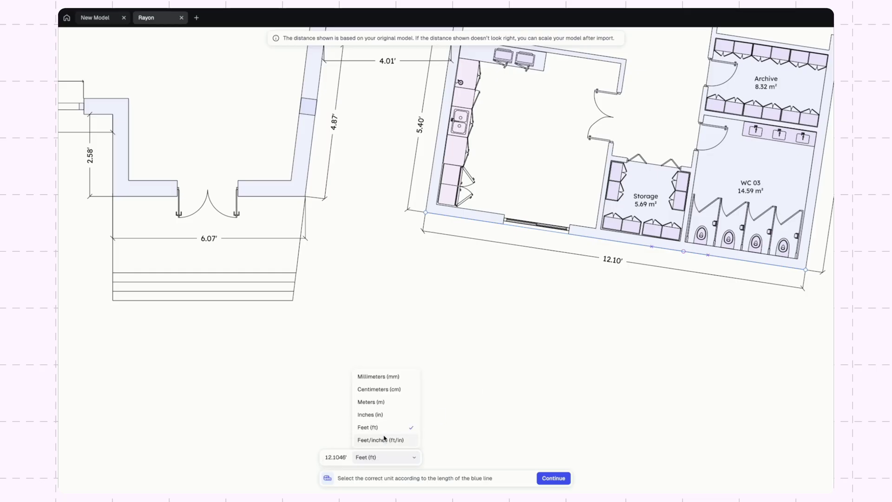
left_click(378, 402)
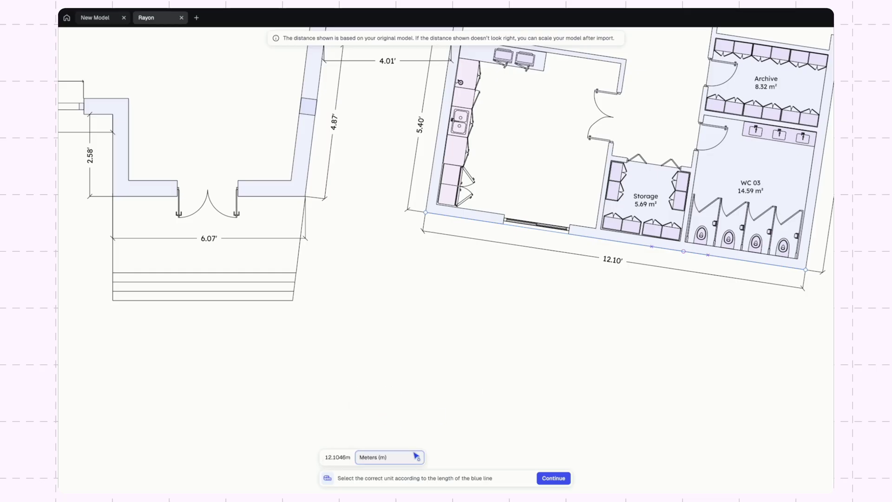
left_click(553, 478)
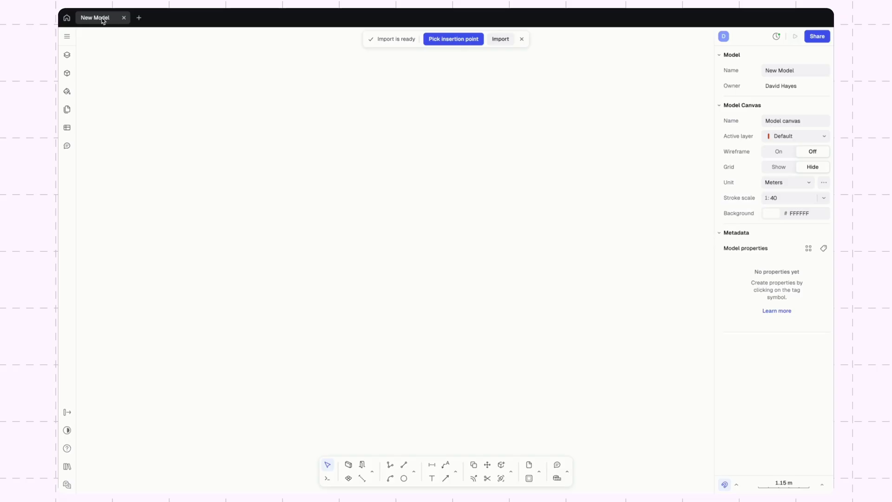
Step: Place the imported drawing at a picked insertion point on the canvas, dismiss the feedback request and deselect the drawing
left_click(442, 41)
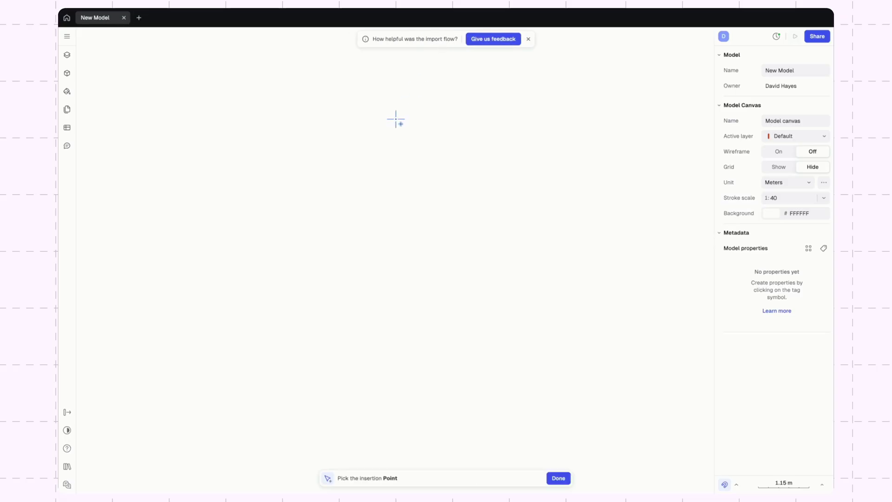
left_click(229, 277)
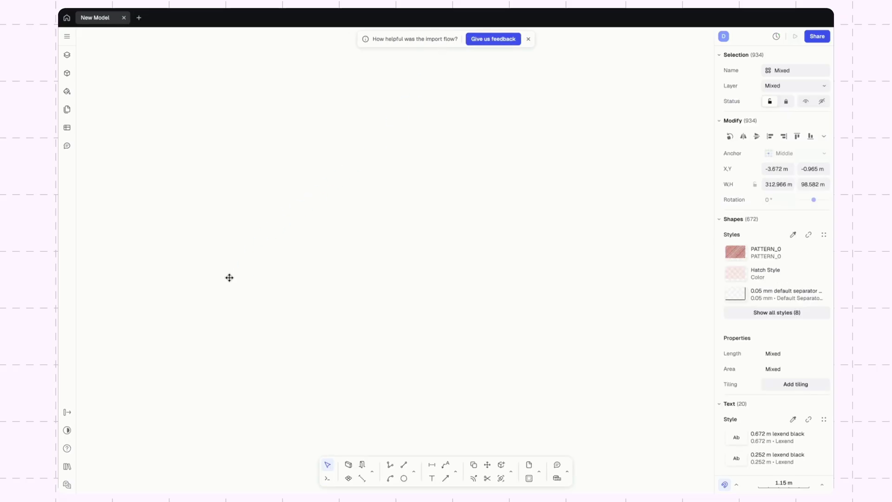
left_click(529, 40)
scroll(488, 174, "down", 10)
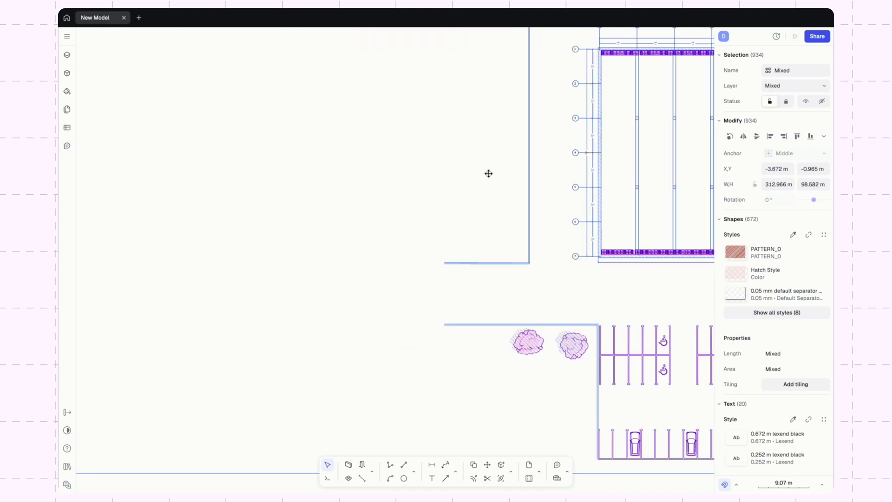
middle_click_drag(604, 156, 289, 180)
scroll(360, 174, "down", 5)
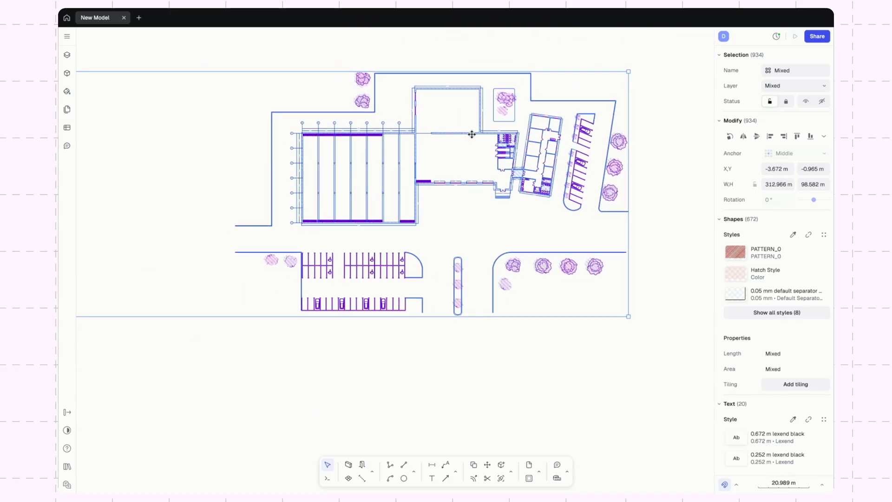
middle_click_drag(348, 163, 407, 155)
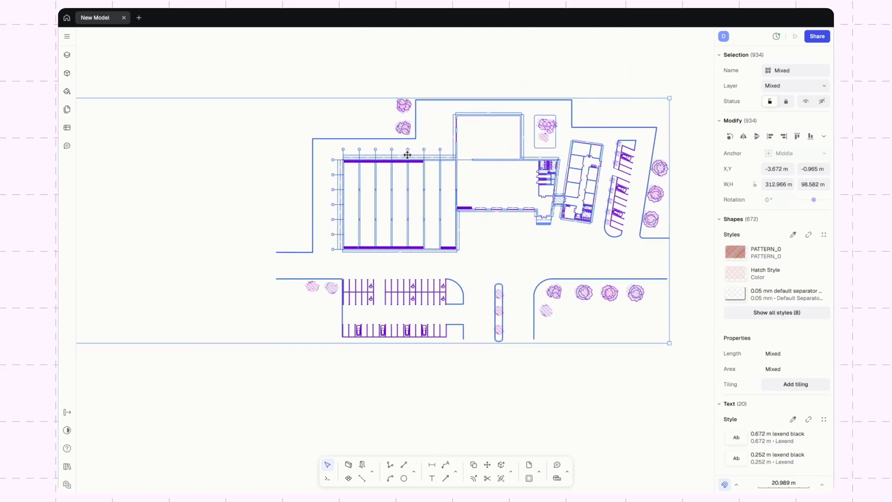
left_click(504, 83)
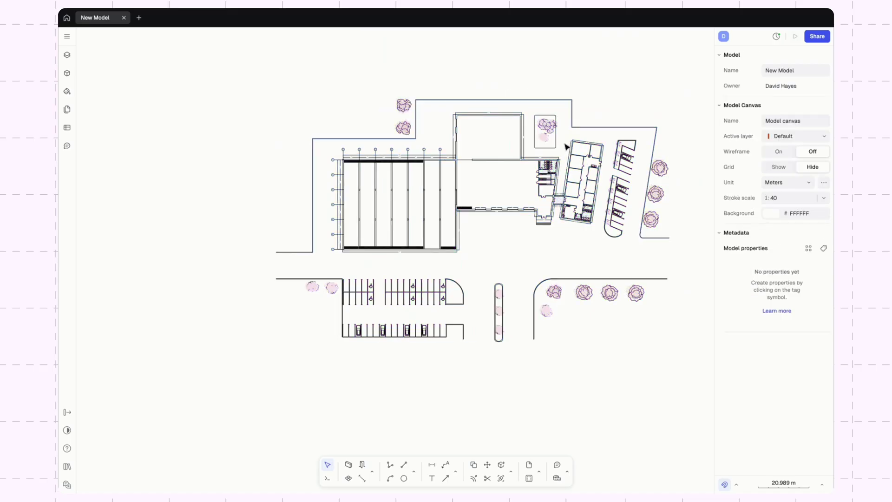
Step: Measure the office block's outer end wall below the Storage and WC 03 rooms to check the import scale
scroll(558, 213, "up", 10)
middle_click_drag(645, 209, 570, 217)
scroll(502, 236, "up", 3)
type("d")
key("Return")
left_click(232, 198)
left_click(634, 257)
scroll(636, 258, "down", 5)
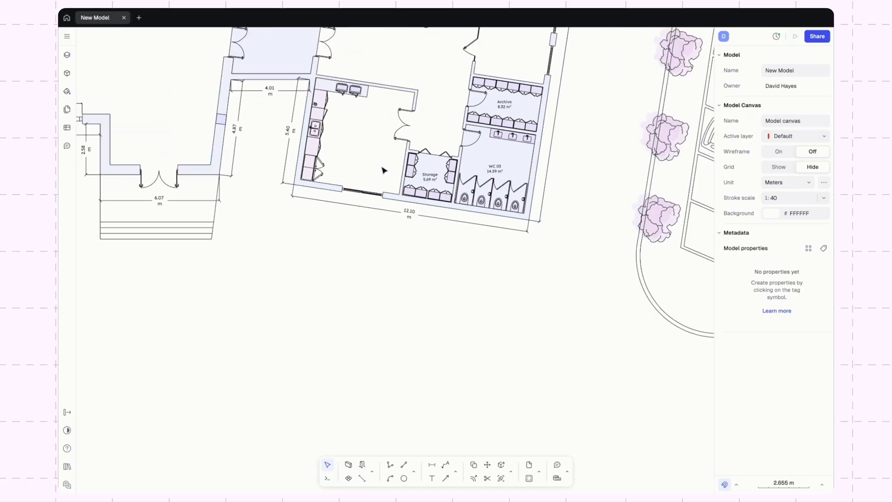
Step: Group all elements of the imported site plan and clear the selection
scroll(433, 226, "down", 8)
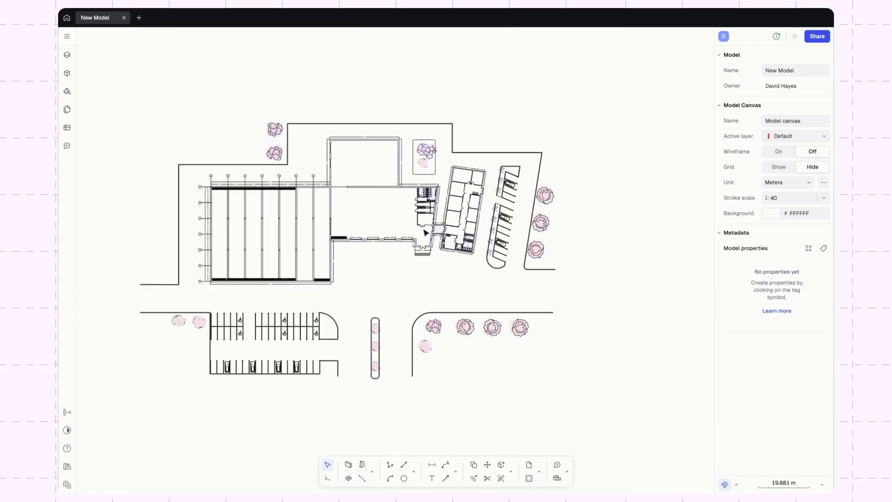
middle_click_drag(381, 240, 437, 193)
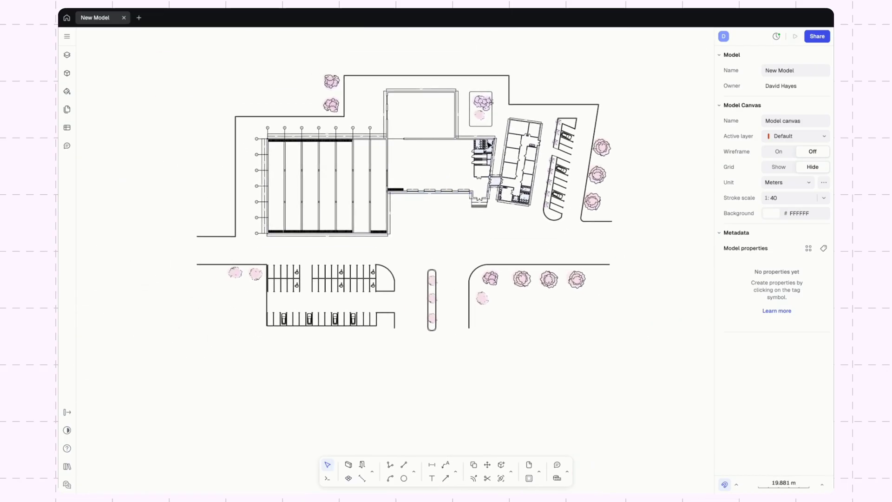
left_click_drag(665, 52, 141, 362)
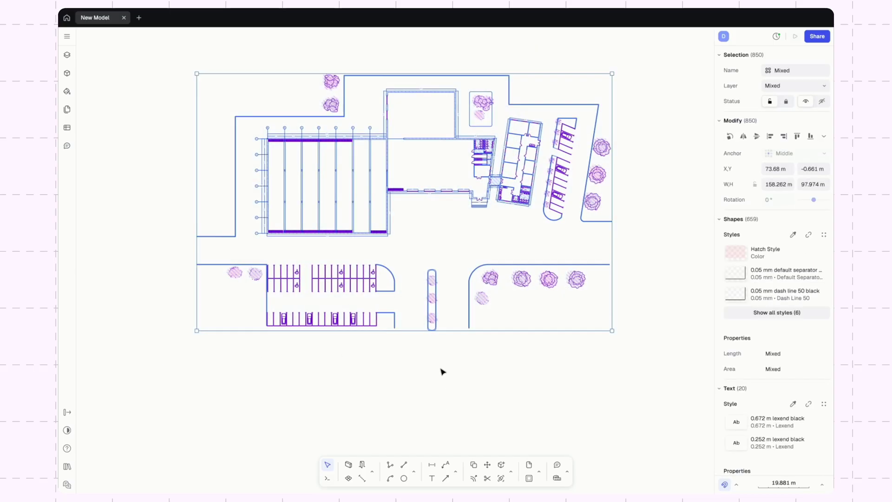
type("group")
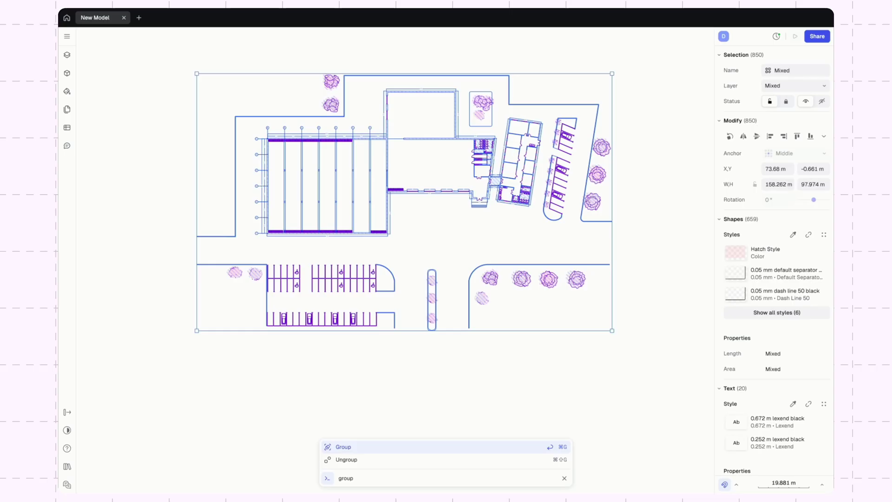
key("Return")
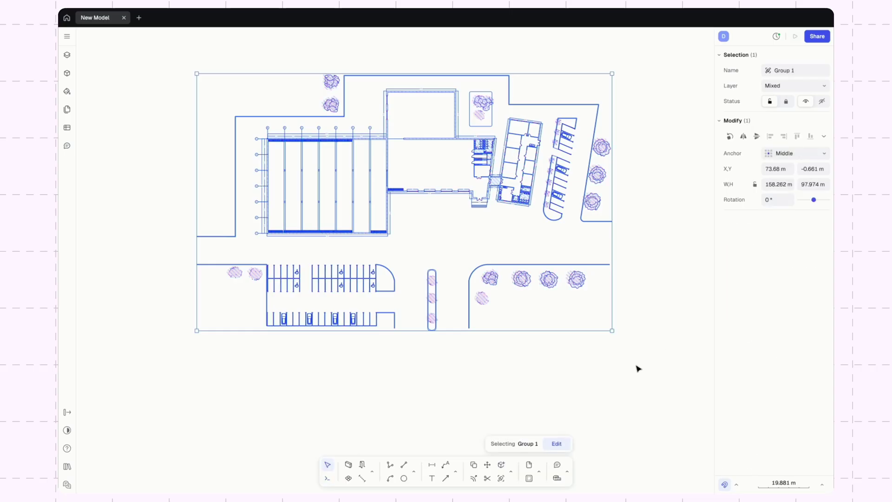
left_click(637, 368)
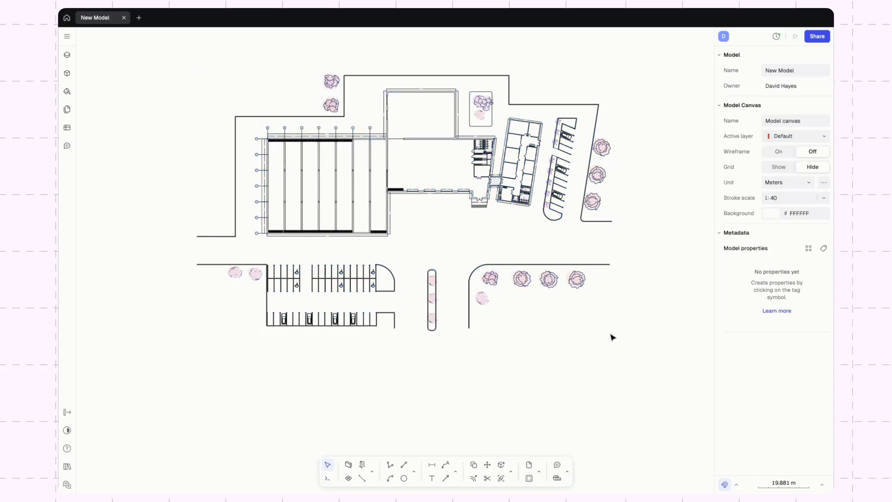
Step: Move the grouped site plan onto the Import layer and lock it
left_click(552, 175)
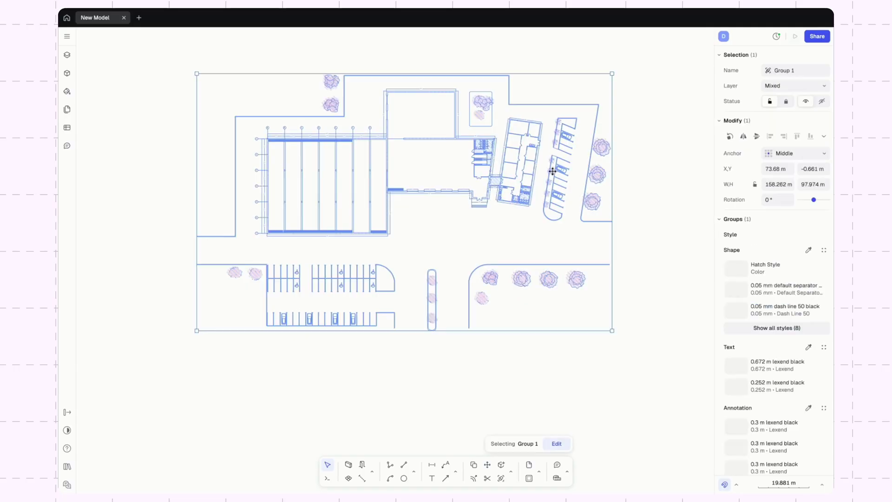
left_click(67, 55)
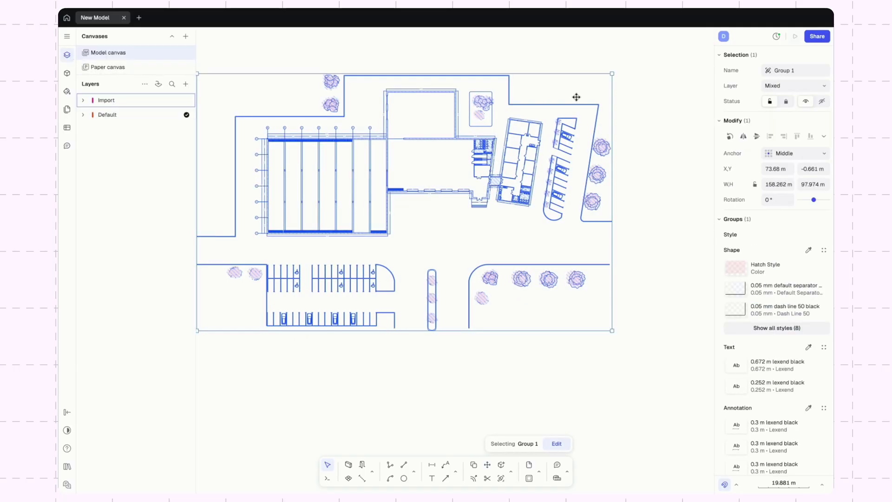
left_click(798, 87)
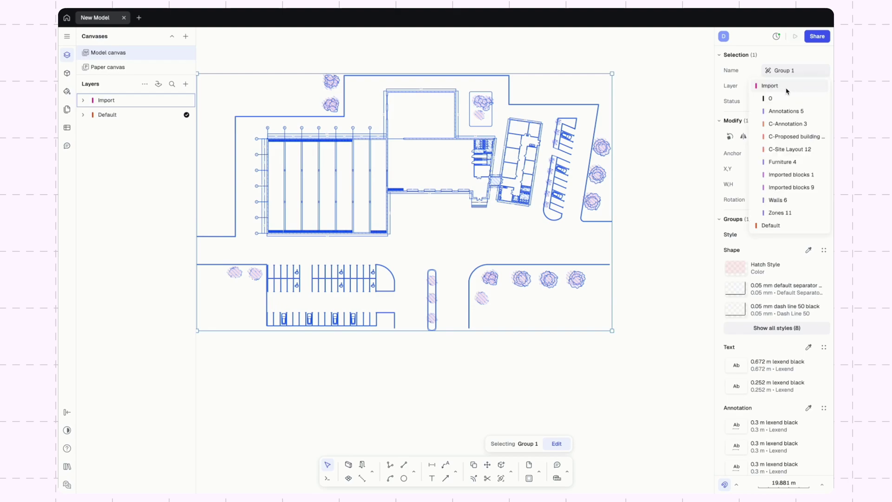
left_click(786, 88)
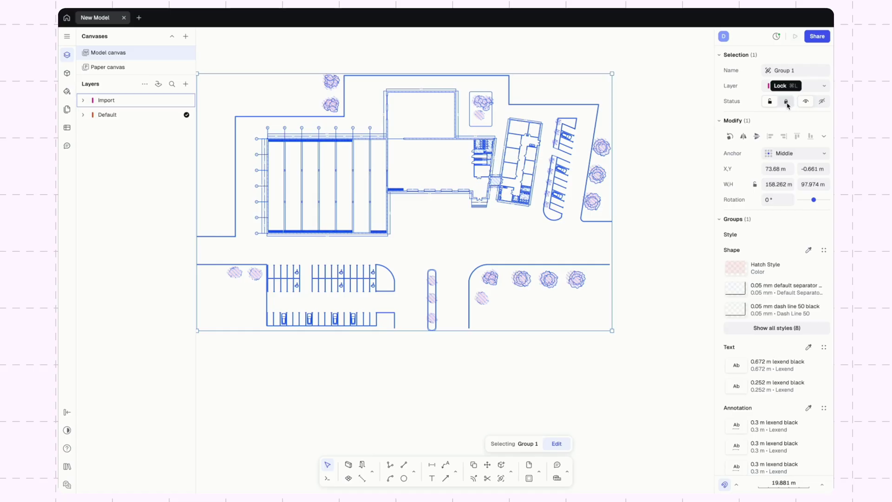
left_click(786, 102)
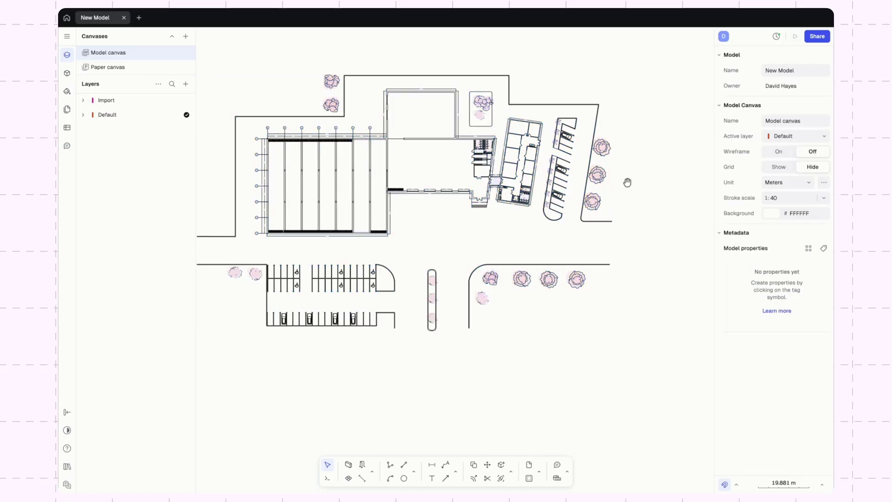
scroll(629, 182, "left", 3)
left_click_drag(605, 129, 590, 98)
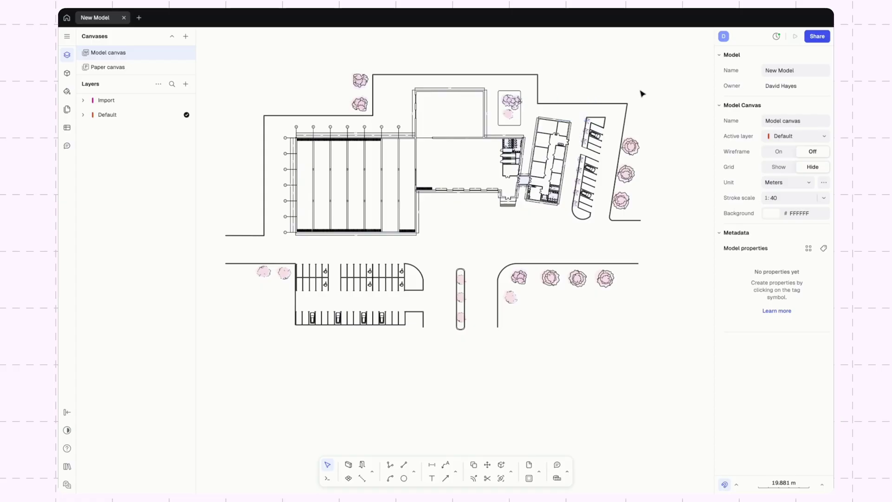
scroll(642, 94, "up", 2)
type("di")
key("Return")
scroll(508, 234, "up", 8)
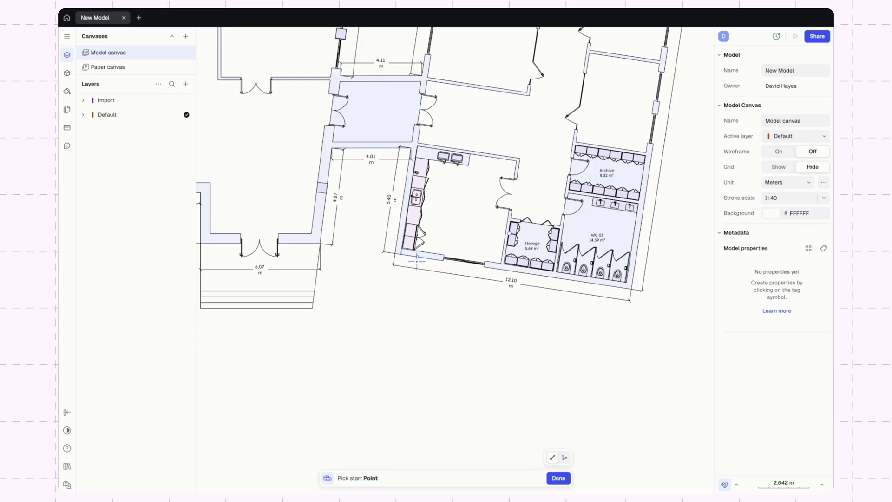
left_click(394, 253)
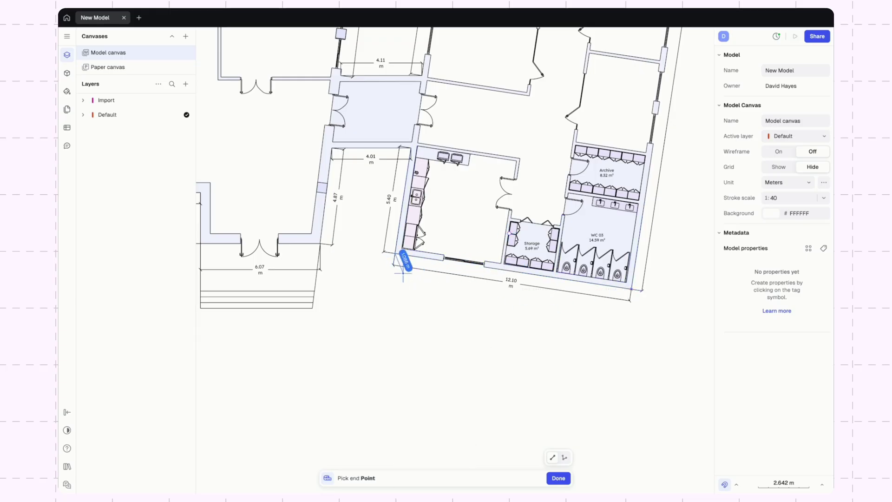
key("Escape")
scroll(511, 267, "down", 5)
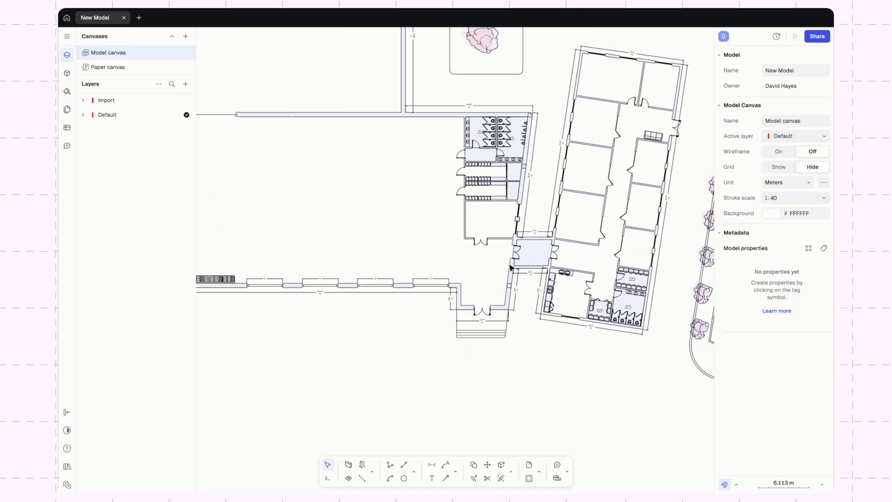
scroll(525, 241, "down", 5)
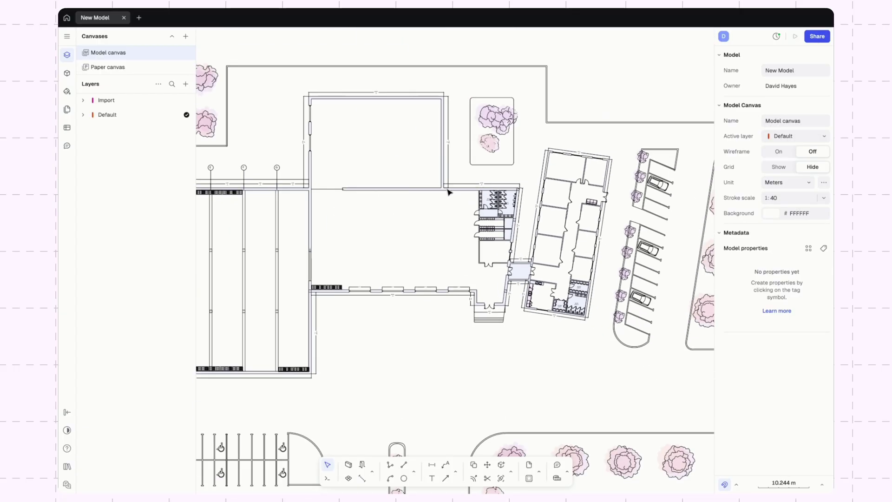
scroll(325, 140, "down", 5)
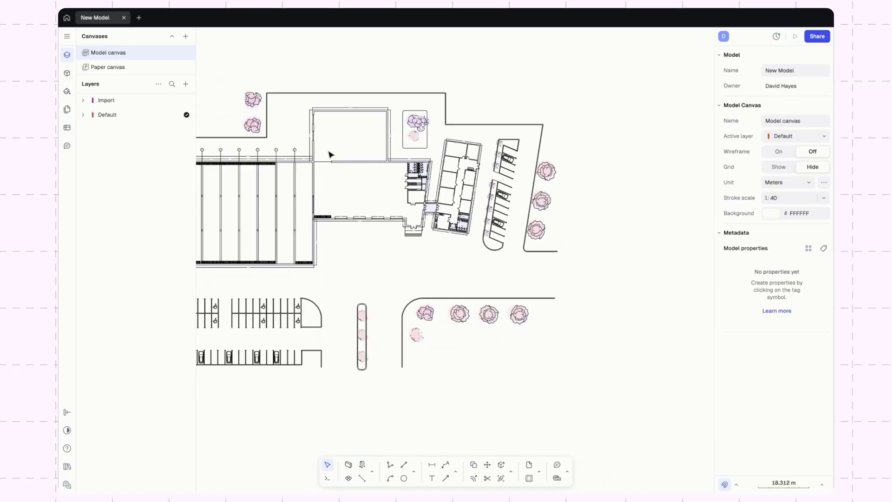
Step: Unlock Group 1 in the Import layer to move the site plan to about X 64.2 m, Y -3.0 m, and relock it
left_click(83, 100)
left_click(114, 115)
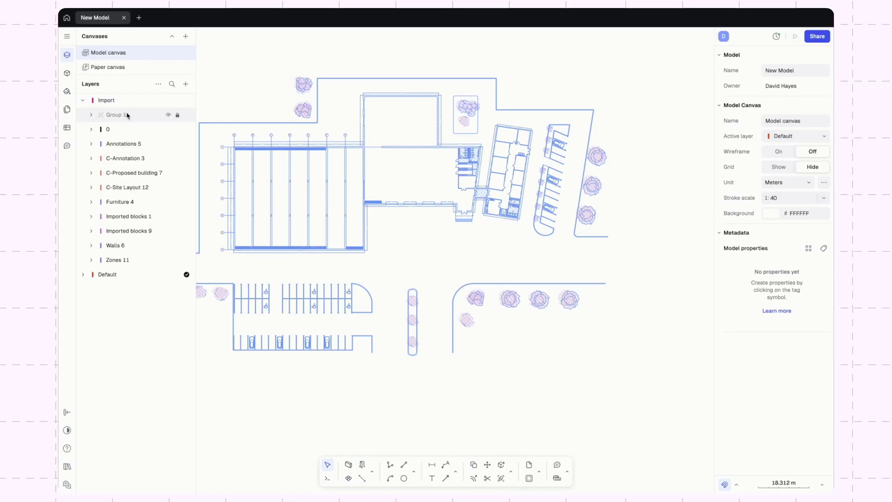
middle_click_drag(277, 158, 345, 155)
left_click(177, 115)
mouse_move(402, 227)
left_mouse_down()
mouse_move(474, 233)
mouse_move(358, 201)
mouse_move(393, 192)
left_mouse_up()
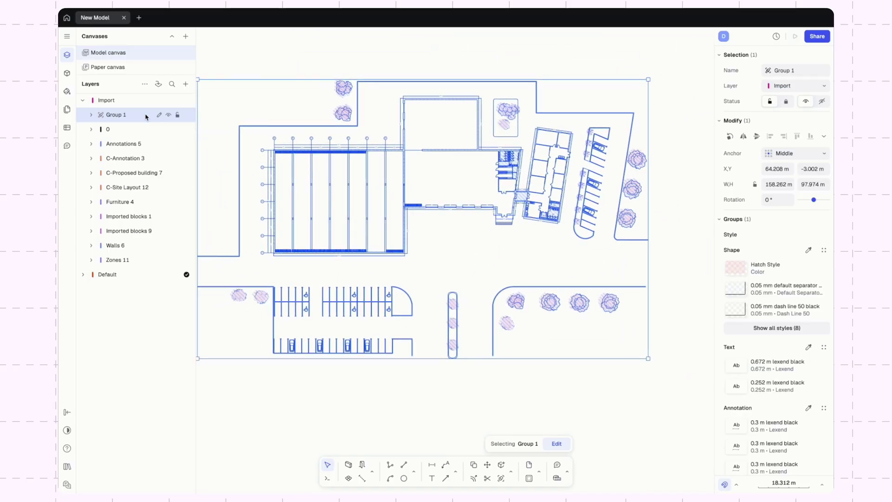
left_click(178, 115)
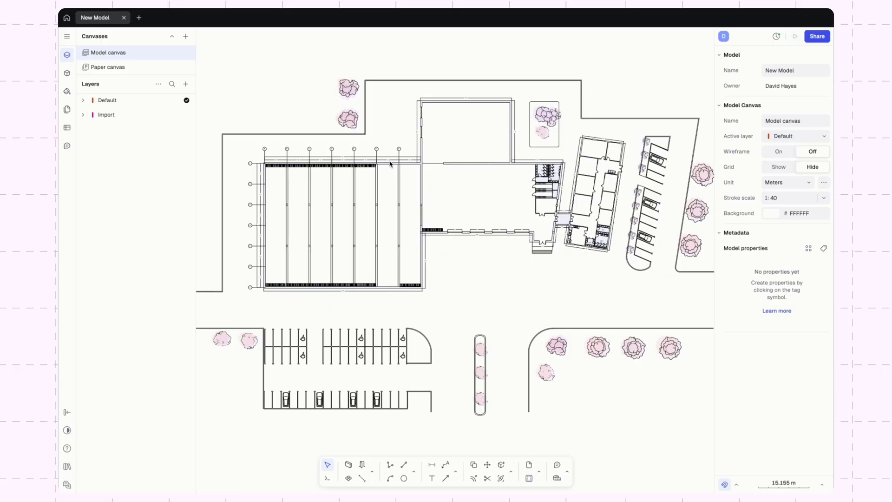
Step: Create a new layer named Walls
left_click(185, 84)
left_click(203, 101)
type("Walls")
key("Return")
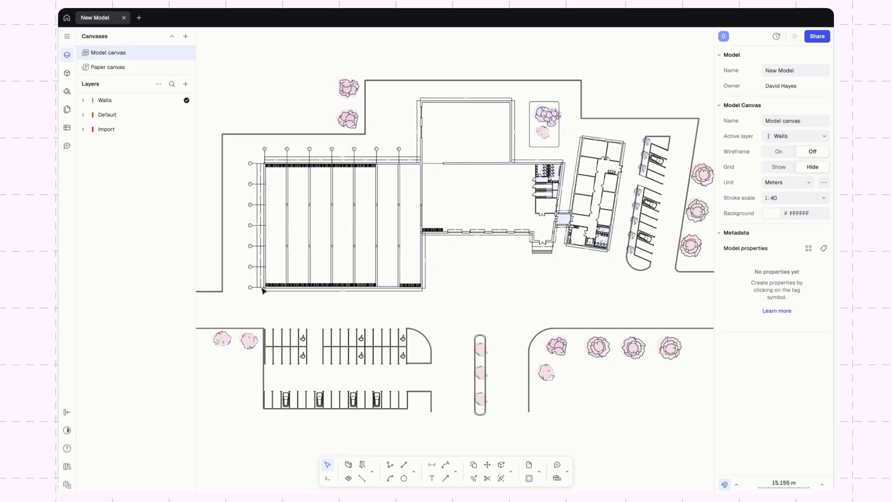
Step: Draw a 0.3 m thick wall along the warehouse's outer face beside grid A, from the grid 7 corner to the grid 1 corner
scroll(262, 290, "up", 10)
middle_click_drag(390, 177, 396, 232)
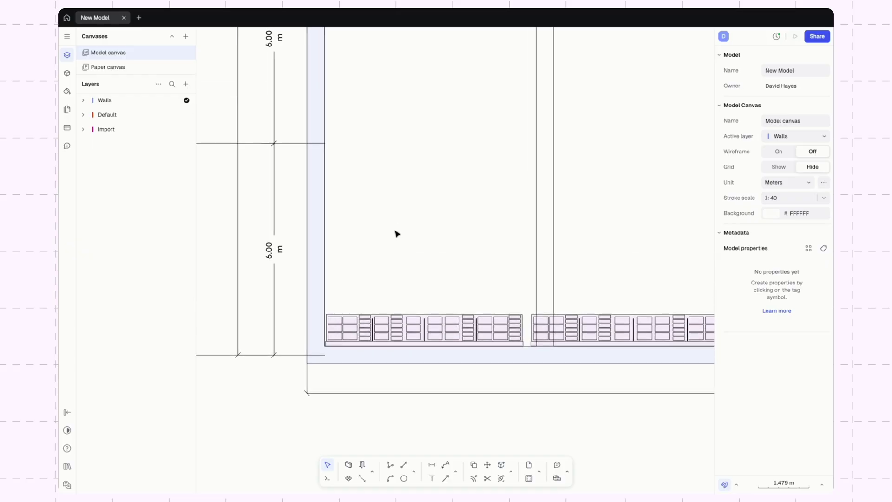
left_click(348, 464)
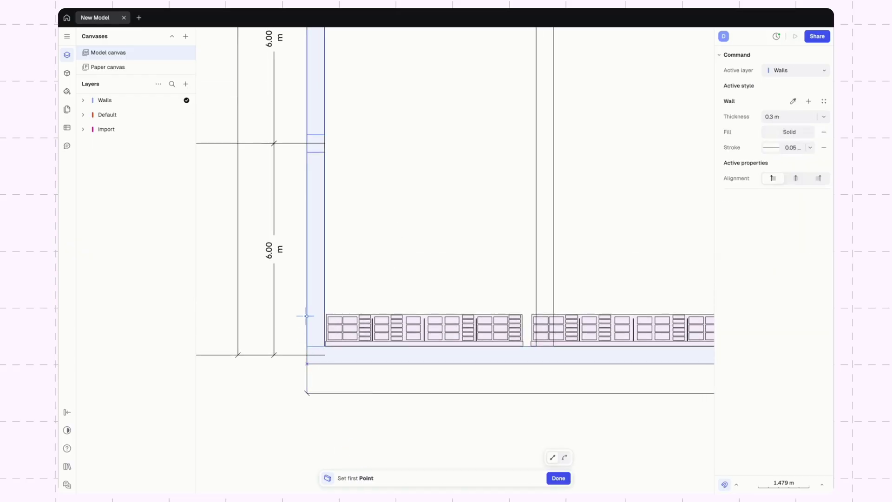
left_click(307, 364)
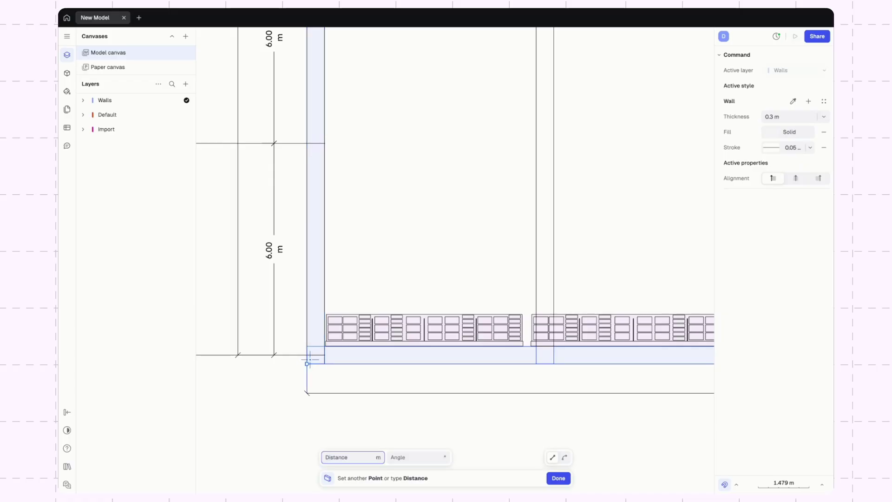
scroll(309, 355, "down", 5)
middle_click_drag(335, 165, 313, 359)
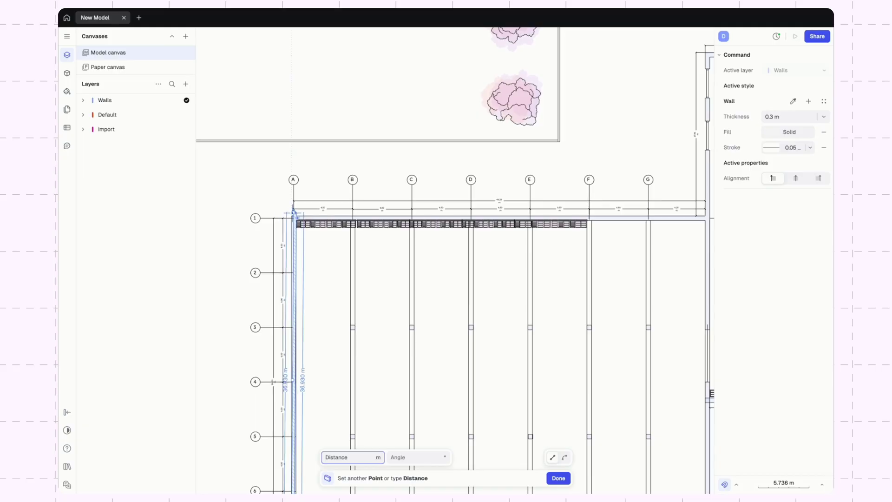
scroll(293, 225, "up", 8)
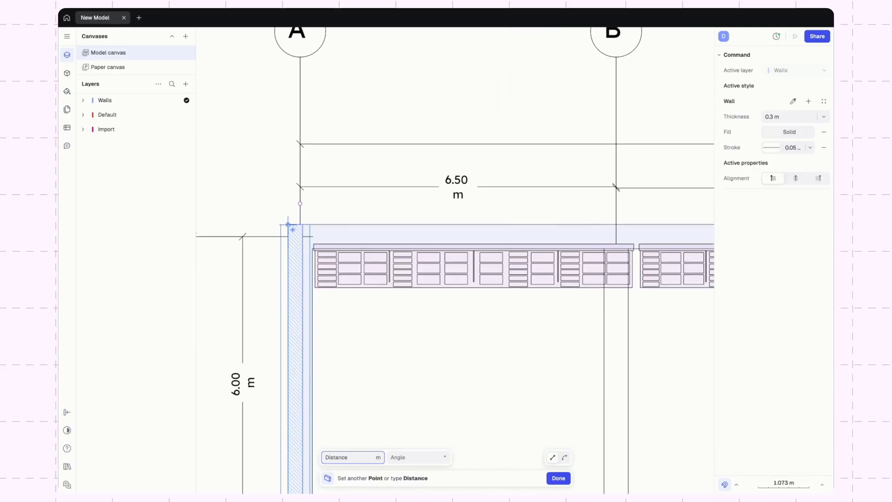
left_click(288, 224)
Step: Continue the wall along the warehouse's grid 1 side to the corner beyond grid G
scroll(367, 227, "down", 5)
middle_click_drag(672, 223, 243, 208)
middle_click_drag(593, 218, 252, 209)
middle_click_drag(656, 204, 497, 204)
scroll(538, 204, "down", 5)
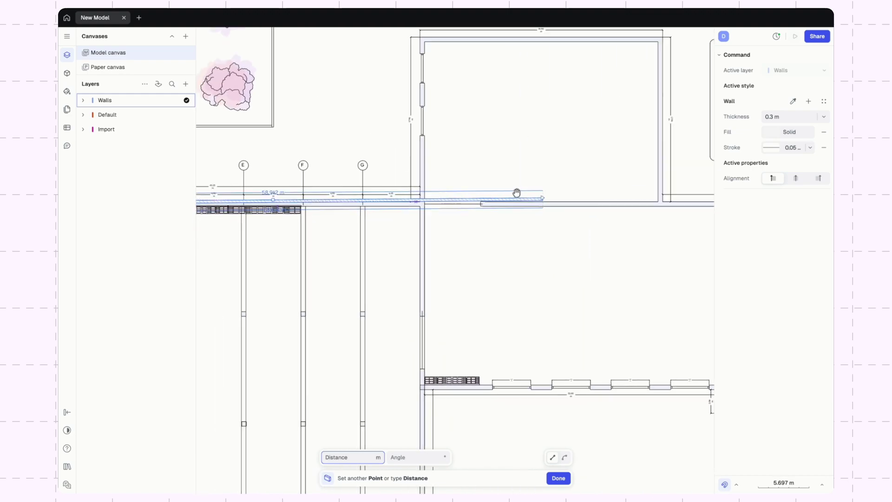
middle_click_drag(479, 193, 583, 199)
scroll(459, 193, "up", 6)
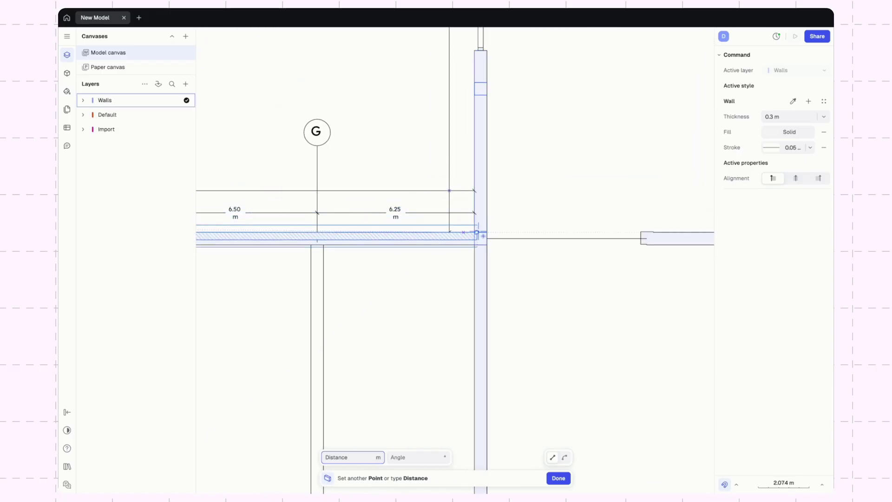
left_click(474, 232)
Step: Continue the wall along the warehouse side beyond grid G down to the outer face of the grid 7 side
scroll(471, 246, "down", 4)
middle_click_drag(503, 340, 482, 89)
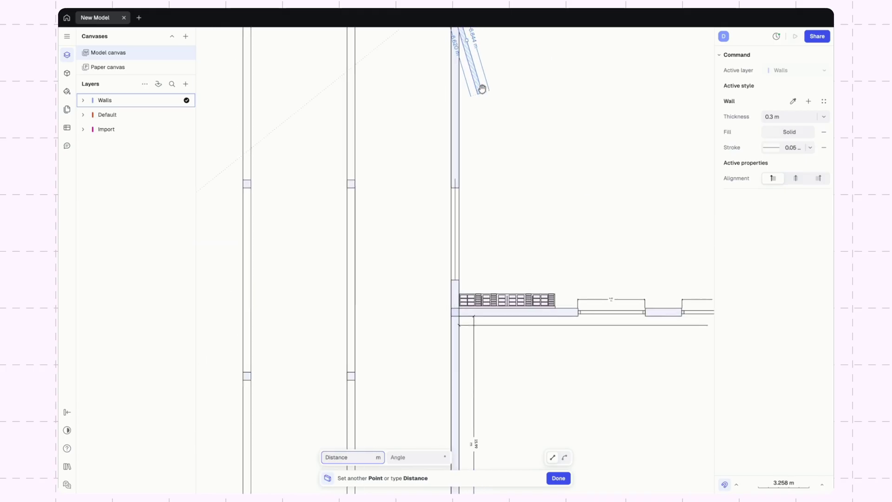
scroll(467, 199, "down", 5)
scroll(446, 332, "up", 5)
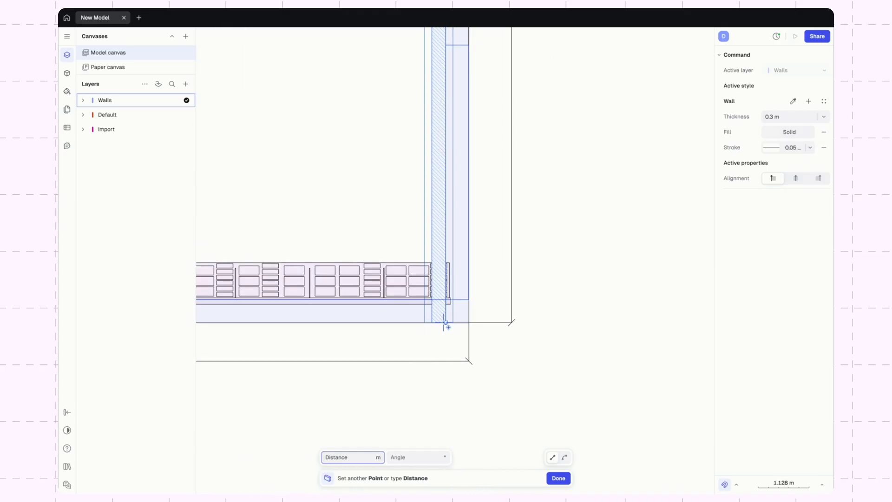
left_click(446, 322)
Step: Close the warehouse wall outline along the grid 7 side back to its starting corner at grid A
scroll(426, 324, "down", 5)
middle_click_drag(379, 325, 731, 321)
middle_click_drag(242, 319, 614, 318)
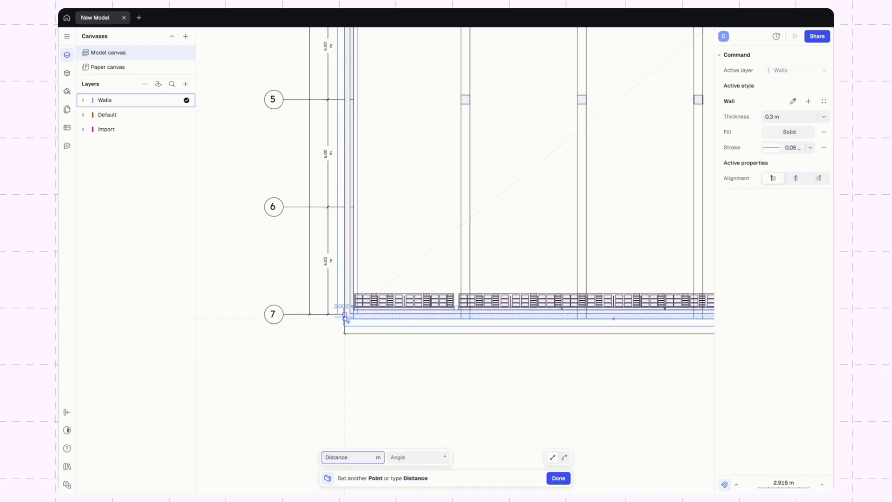
left_click(344, 318)
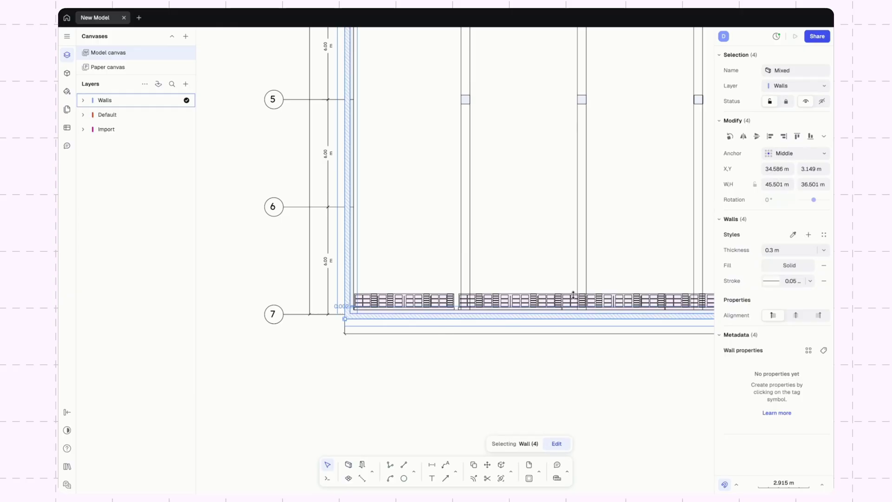
Step: Draw a 0.3 m thick wall along the office block's long side facing the warehouse, from the 12.10 m end to the 12.11 m end
middle_click_drag(607, 238, 314, 245)
scroll(320, 242, "down", 5)
middle_click_drag(545, 201, 169, 266)
middle_click_drag(538, 245, 381, 321)
scroll(380, 305, "up", 5)
type("w")
key("Return")
scroll(370, 345, "up", 6)
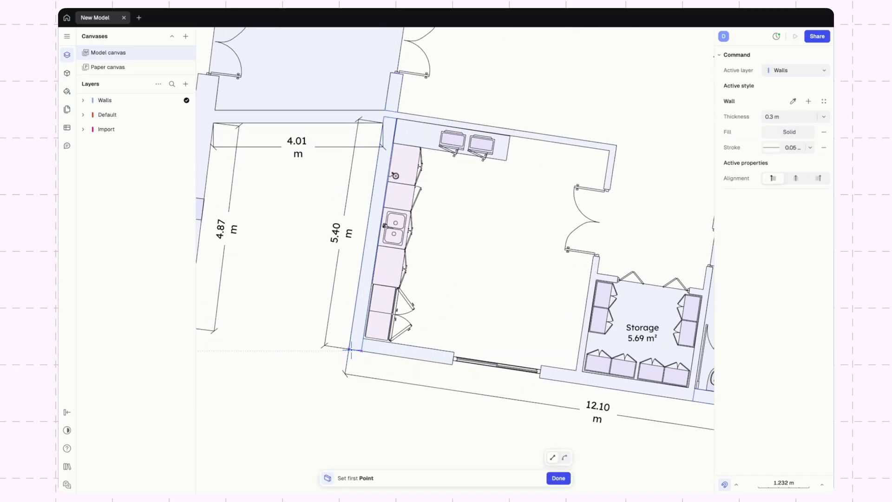
left_click(350, 349)
scroll(367, 307, "down", 5)
scroll(426, 232, "up", 3)
scroll(375, 200, "up", 5)
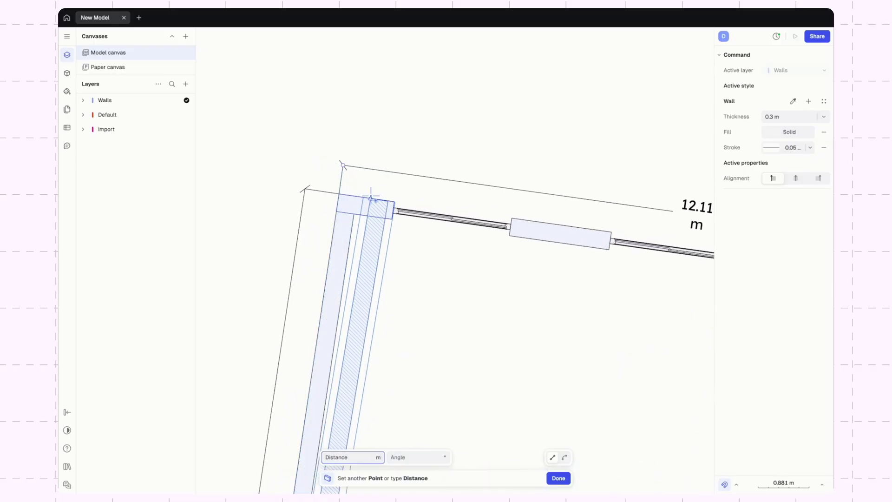
left_click(340, 194)
Step: Continue the wall along the office block's 12.11 m end and its 31.37 m long side to the corner beside WC 03
middle_click_drag(599, 251, 207, 209)
scroll(579, 249, "right", 5)
left_click(516, 207)
scroll(496, 310, "down", 3)
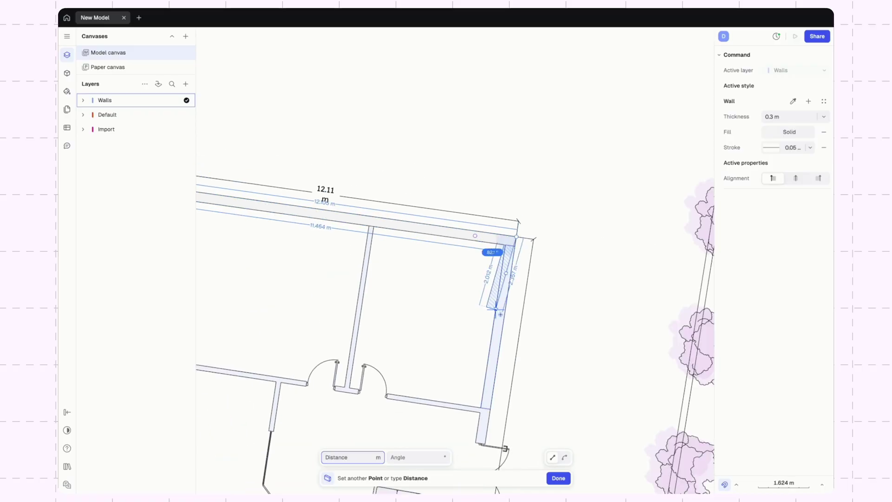
scroll(496, 310, "down", 10)
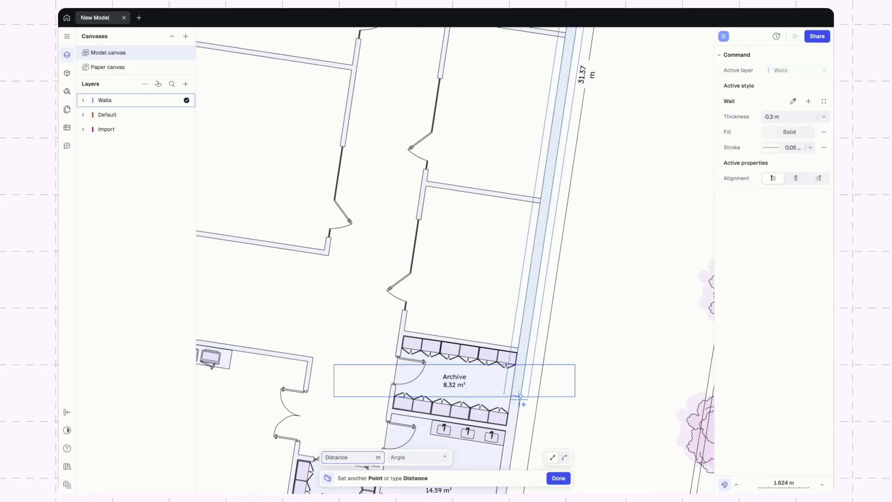
scroll(520, 403, "down", 10)
left_click(525, 304)
Step: Close the office block's wall outline along the 12.10 m end at its starting corner and leave the Wall command
scroll(322, 284, "left", 10)
scroll(476, 295, "up", 5, "ctrl")
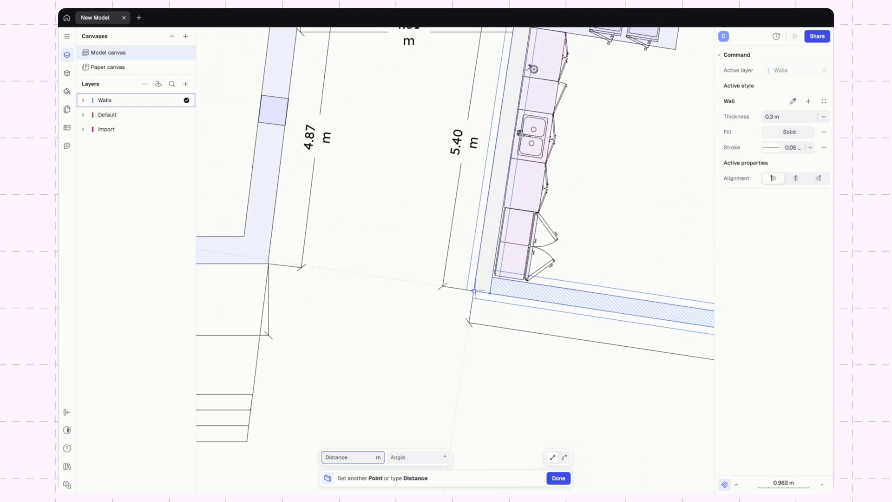
left_click(474, 291)
key("w")
scroll(503, 294, "down", 8, "ctrl")
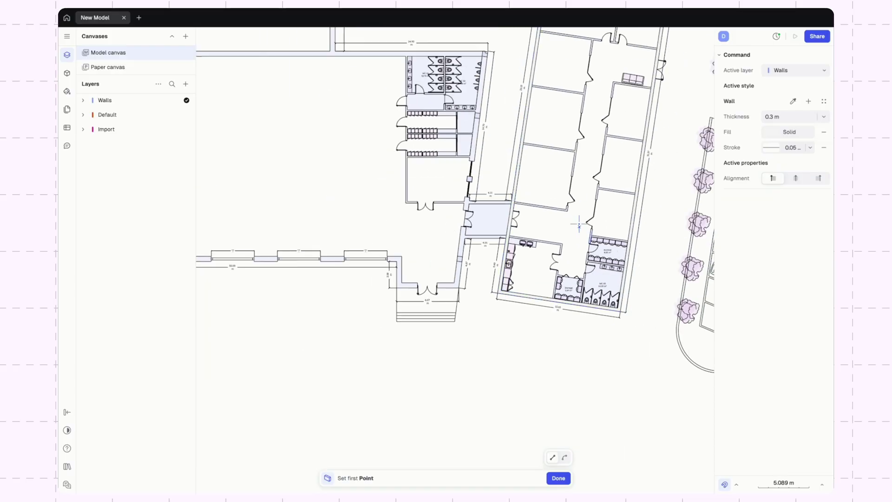
key("Escape")
Step: Select the warehouse's four outline walls, clear the selection and examine how the walls fit the imported plan near the corner beyond grid G
middle_click_drag(626, 153, 711, 182)
middle_click_drag(402, 202, 769, 217)
scroll(630, 215, "down", 3, "ctrl")
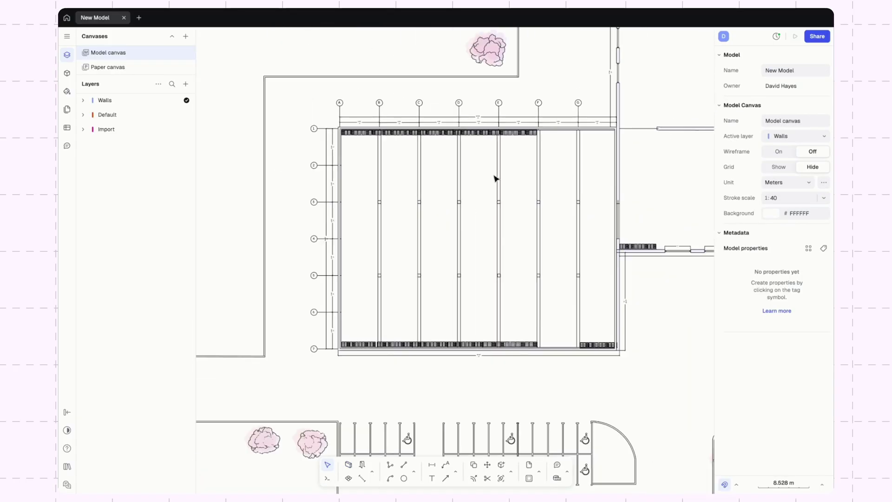
middle_click_drag(493, 175, 464, 149)
left_click_drag(279, 79, 629, 361)
key("Escape")
left_click_drag(280, 77, 607, 350)
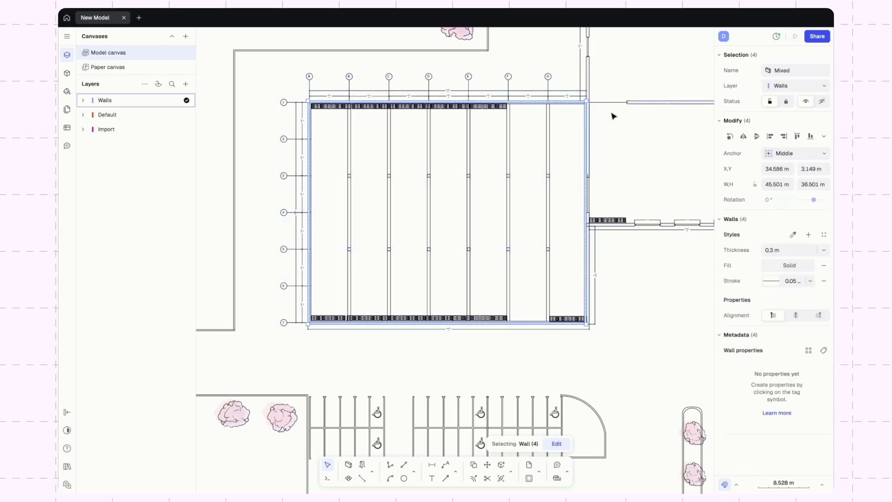
key("Escape")
scroll(601, 112, "up", 10)
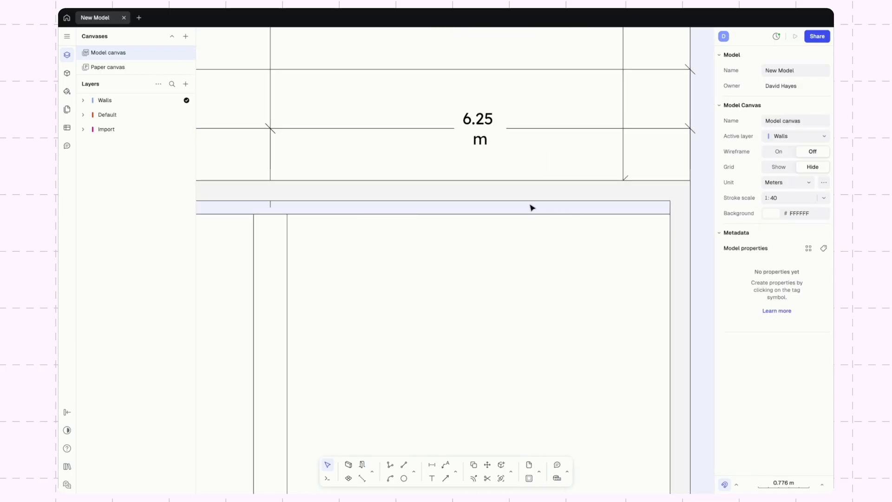
Step: Measure the thickness of the imported warehouse wall near the corner beyond grid G
key("m")
left_click(540, 214)
key("Escape")
scroll(538, 181, "down", 11)
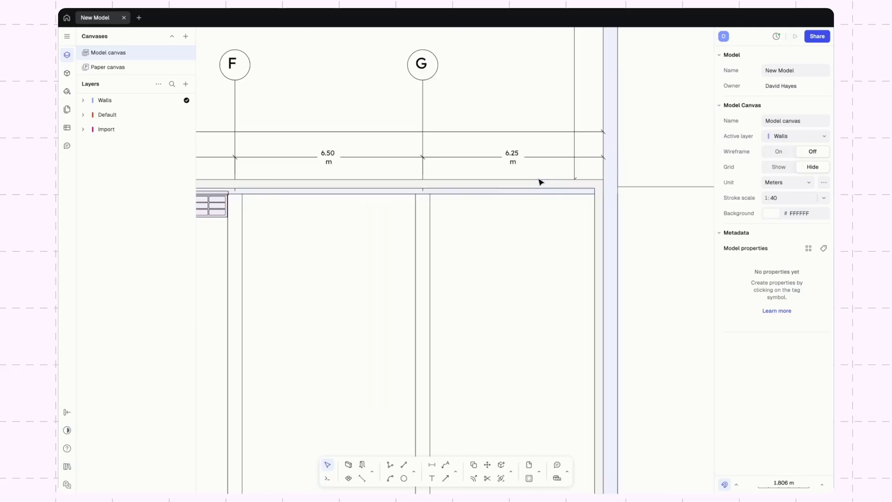
Step: Set the thickness of the warehouse's four outline walls to 0.5 m and clear the selection
left_click_drag(305, 153, 595, 385)
left_click(804, 253)
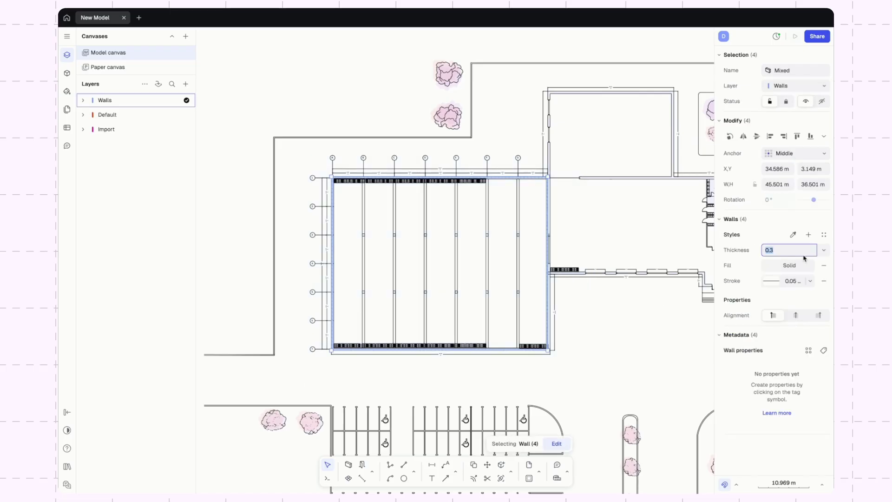
key("Return")
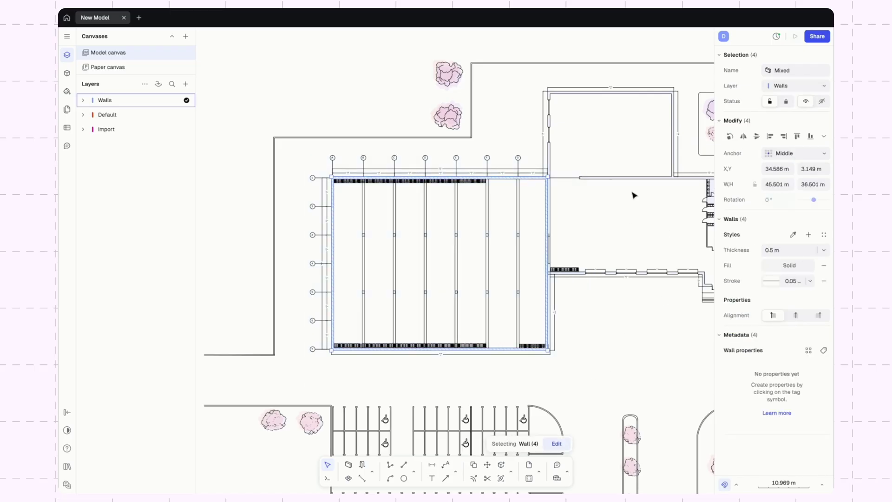
scroll(536, 176, "up", 9)
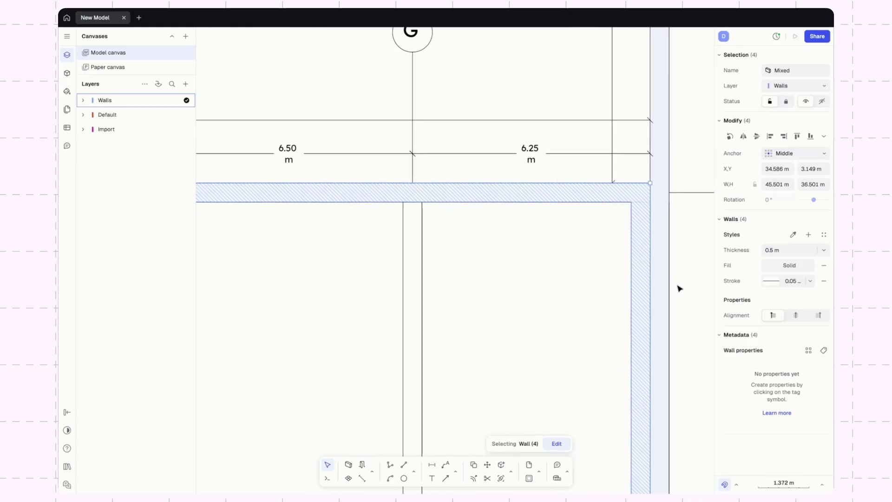
middle_click_drag(677, 288, 450, 213)
left_click(455, 197)
Step: Move the warehouse's end wall beyond grid G outward so it sits over the imported wall
scroll(431, 114, "down", 3)
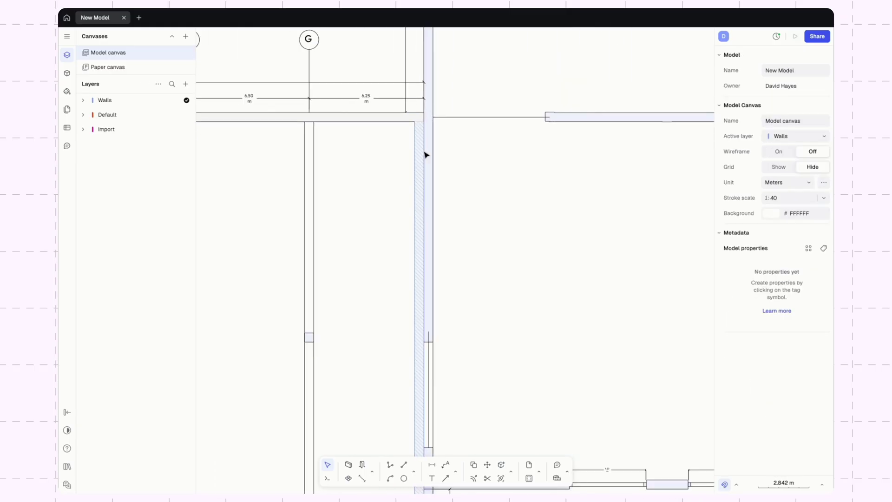
left_click(420, 150)
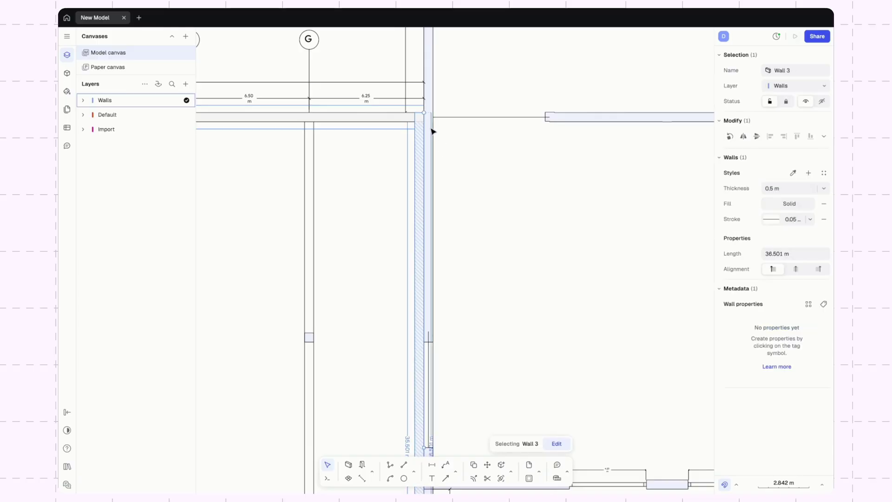
scroll(423, 124, "up", 2)
left_click_drag(417, 135, 433, 136)
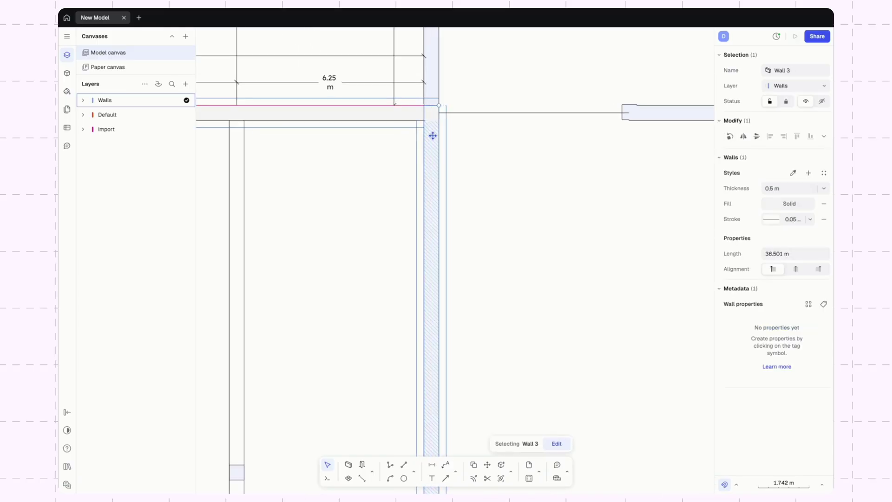
left_click(474, 174)
Step: Examine how the warehouse's outline walls fit the imported plan, and look over the adjoining buildings
scroll(474, 170, "down", 5)
middle_click_drag(483, 240, 544, 152)
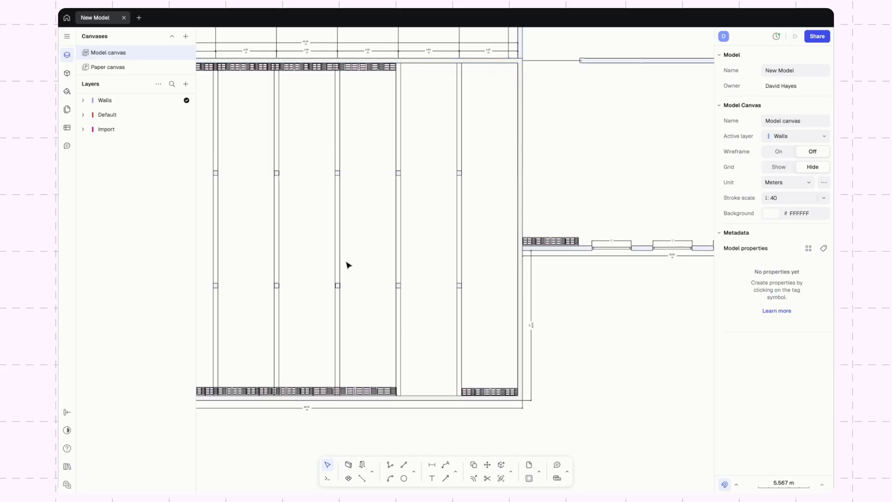
scroll(487, 274, "down", 3)
middle_click_drag(644, 230, 462, 243)
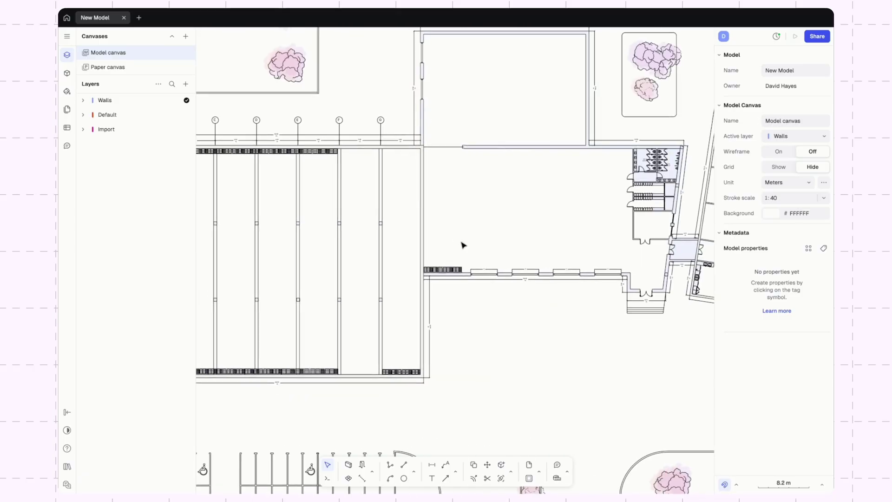
middle_click_drag(566, 228, 323, 237)
scroll(567, 126, "up", 5)
scroll(543, 126, "down", 10)
middle_click_drag(367, 163, 490, 160)
scroll(489, 165, "up", 3)
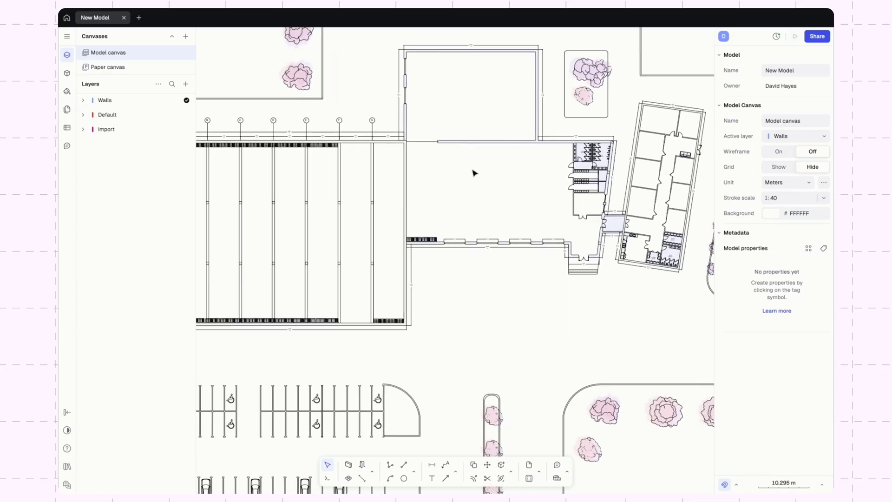
middle_click_drag(473, 171, 526, 169)
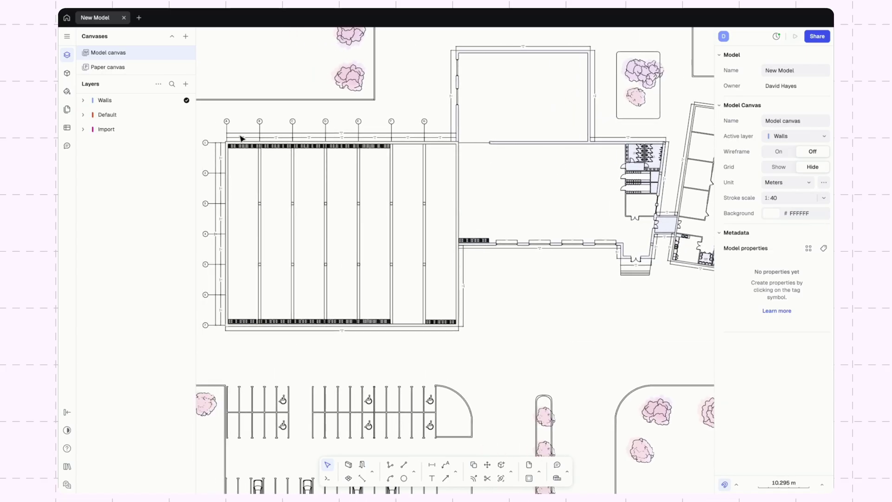
Step: Fill the warehouse's four outline walls with solid black (#000000)
left_click_drag(212, 123, 471, 356)
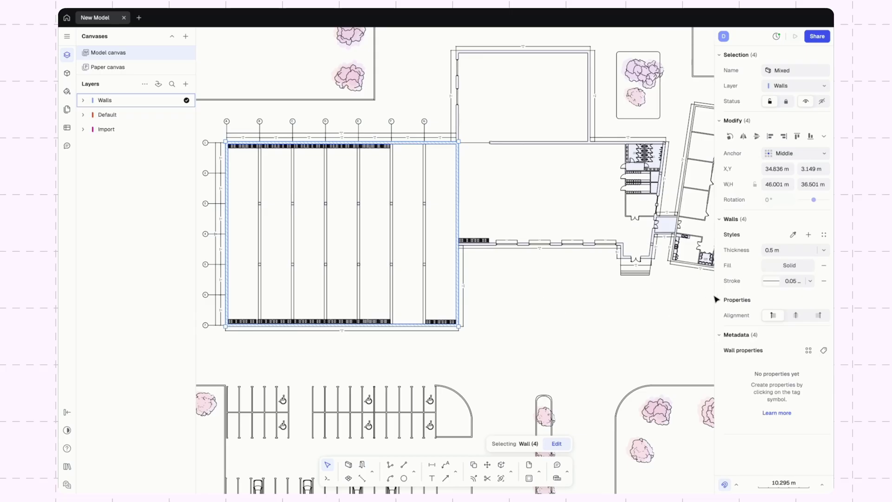
left_click(772, 267)
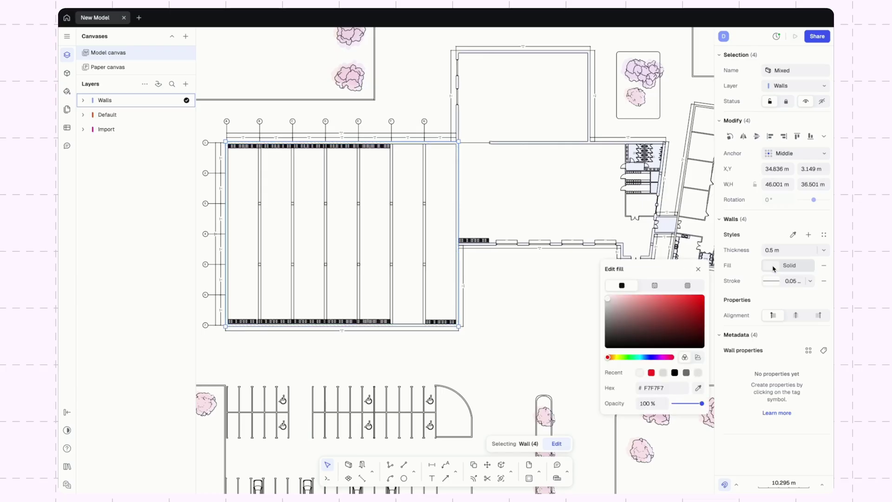
left_click(674, 373)
left_click(527, 332)
left_click(528, 328)
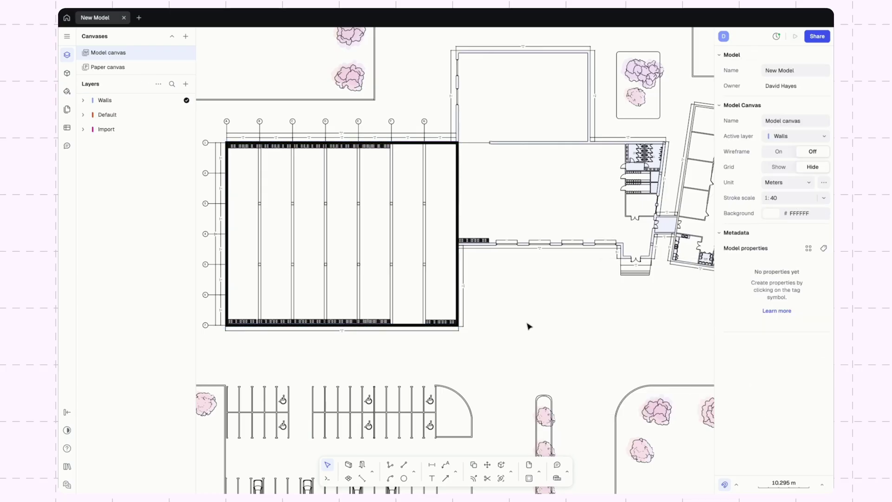
Step: Save the style of the warehouse's four outline walls under the name ".5 M Wall"
left_click_drag(209, 350, 496, 120)
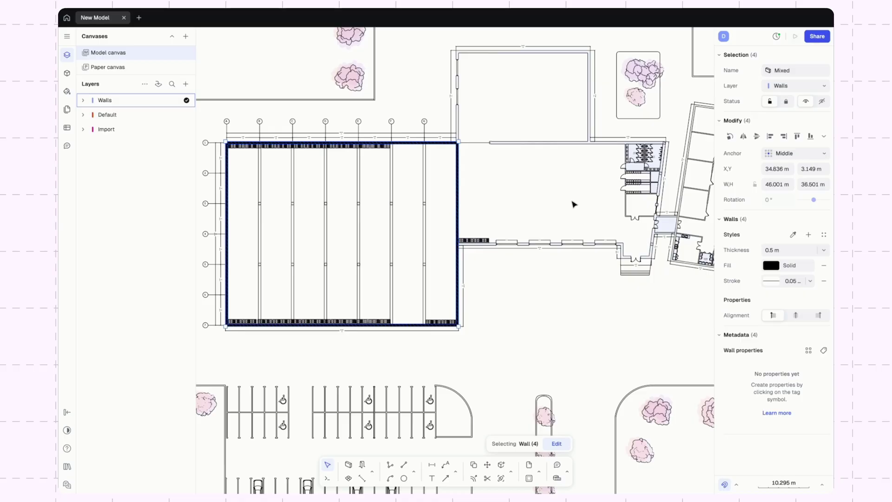
left_click(809, 235)
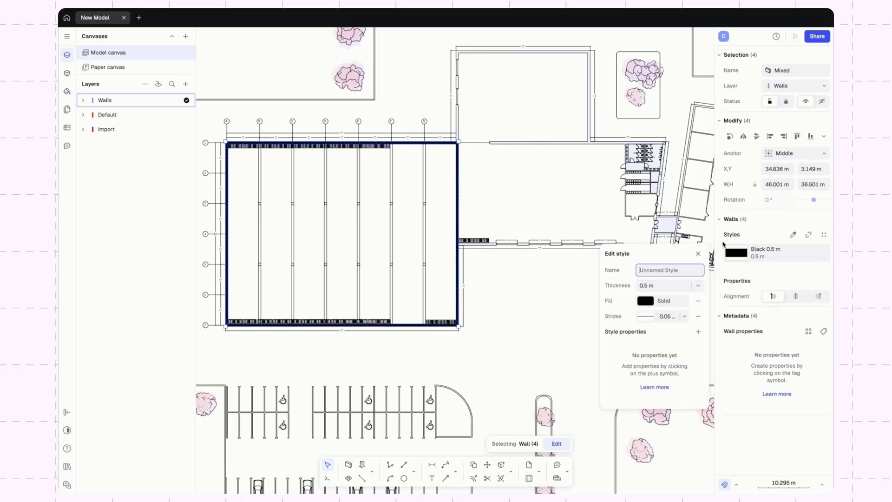
type(".5 M Wall")
key("Return")
left_click(568, 299)
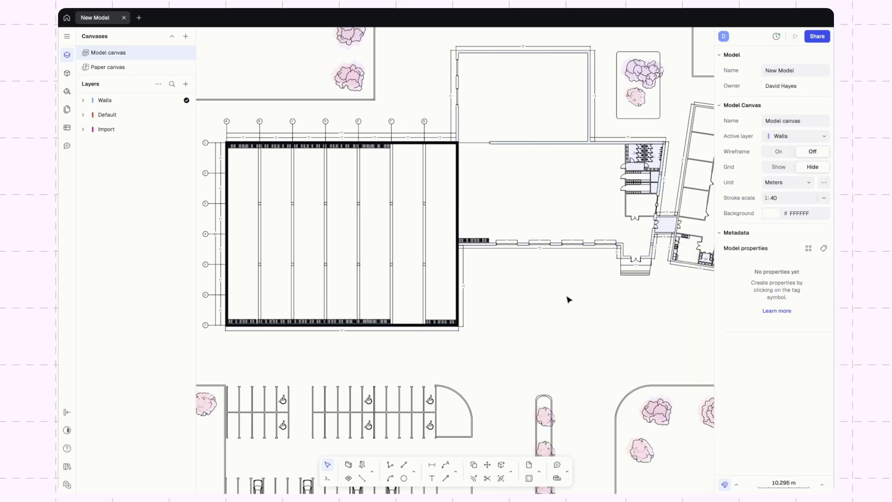
Step: Look up the saved wall styles from the warehouse's end wall beyond grid G, leaving its style as it is
left_click(460, 208)
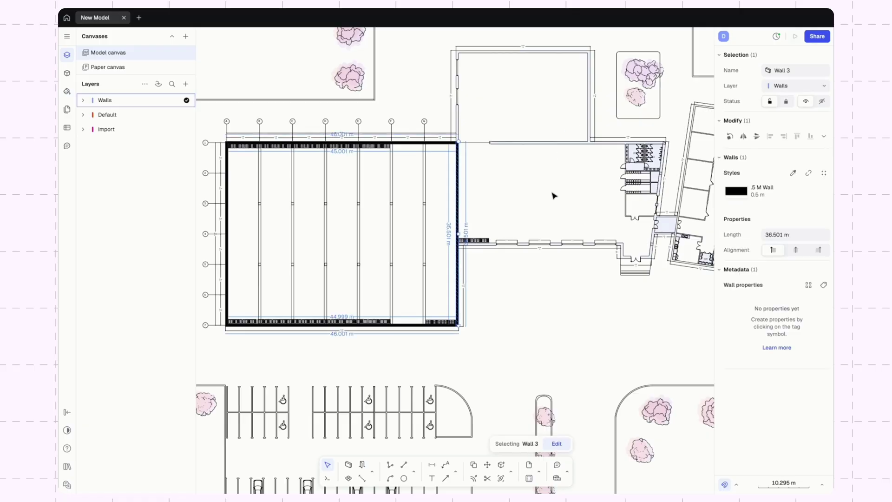
left_click(748, 195)
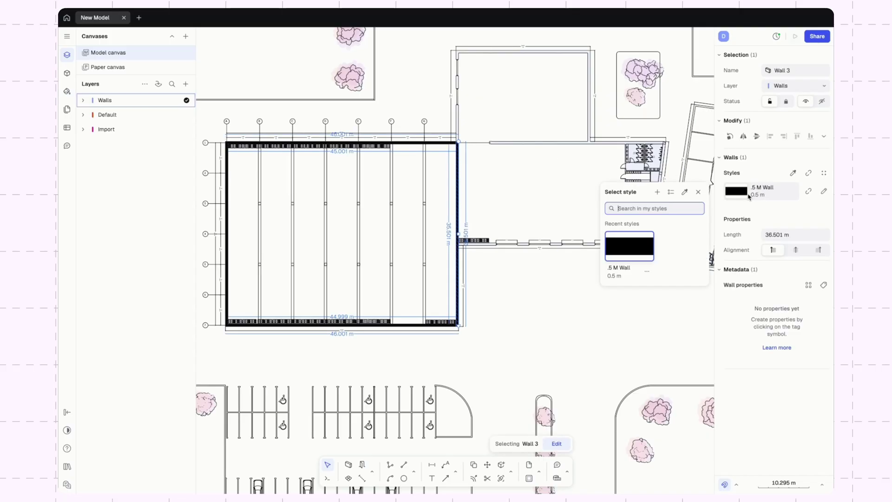
left_click(561, 316)
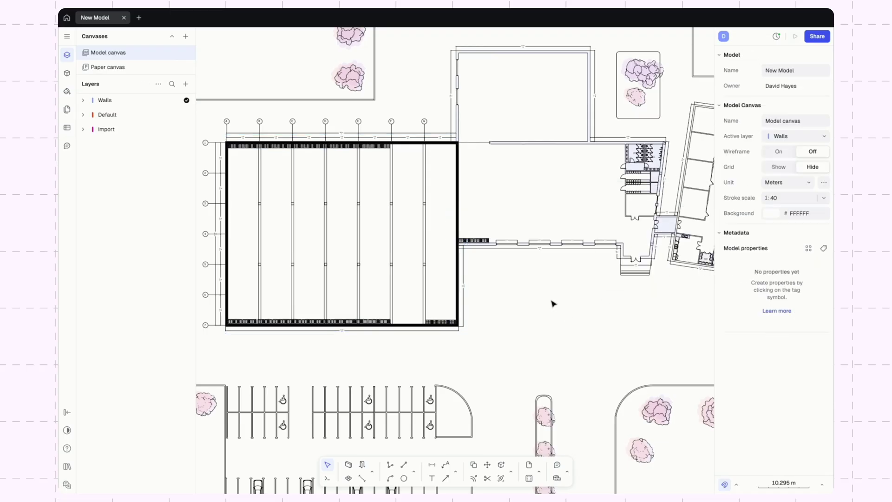
Step: Fill the office block's four outline walls with solid black and save their style as ".3 M Wall"
scroll(619, 259, "right", 5)
left_click_drag(476, 295, 602, 99)
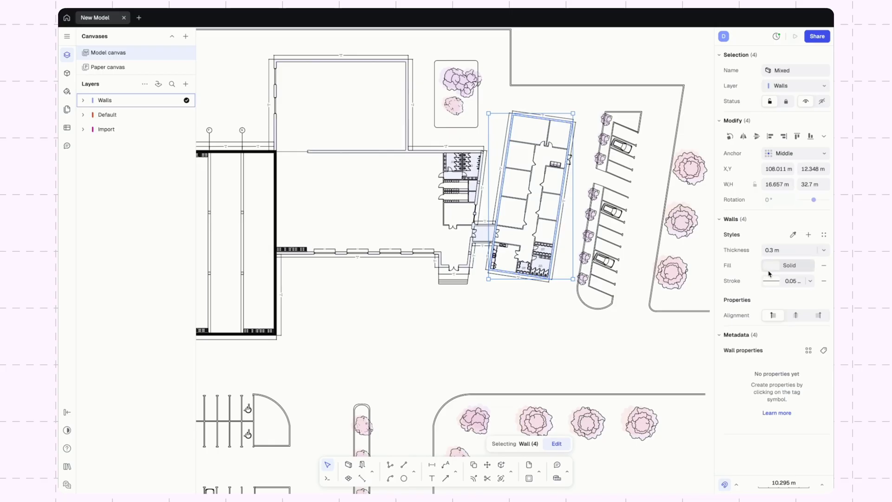
left_click(771, 266)
left_click(640, 373)
left_click(809, 235)
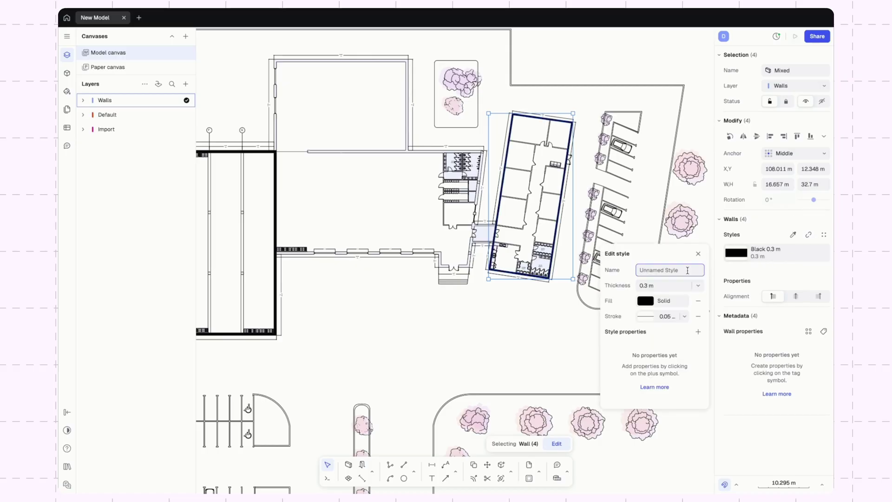
type(".3 M Wall")
left_click(529, 317)
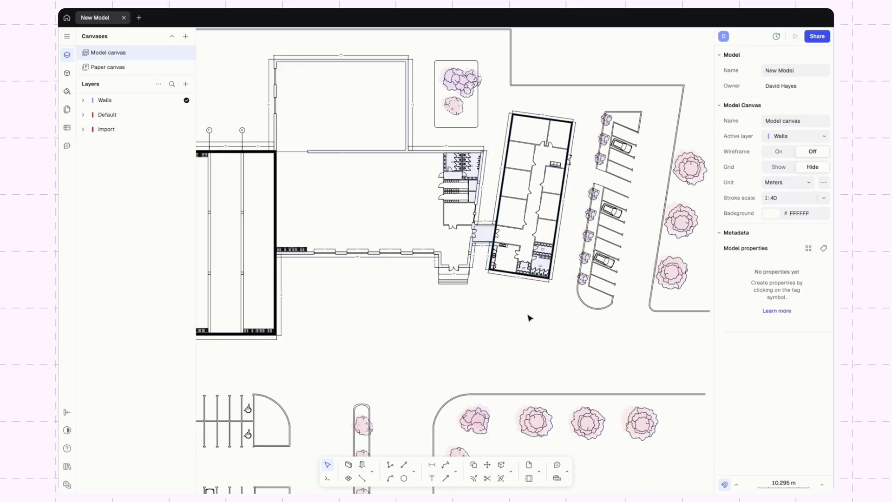
Step: Try the .5 M Wall style on the office block's end wall beside WC 03 and switch it back to .3 M Wall
left_click(540, 278)
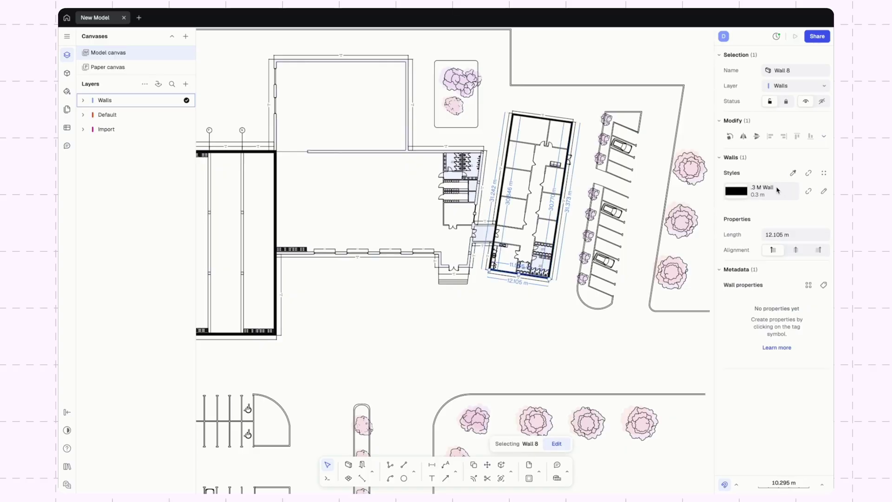
left_click(746, 195)
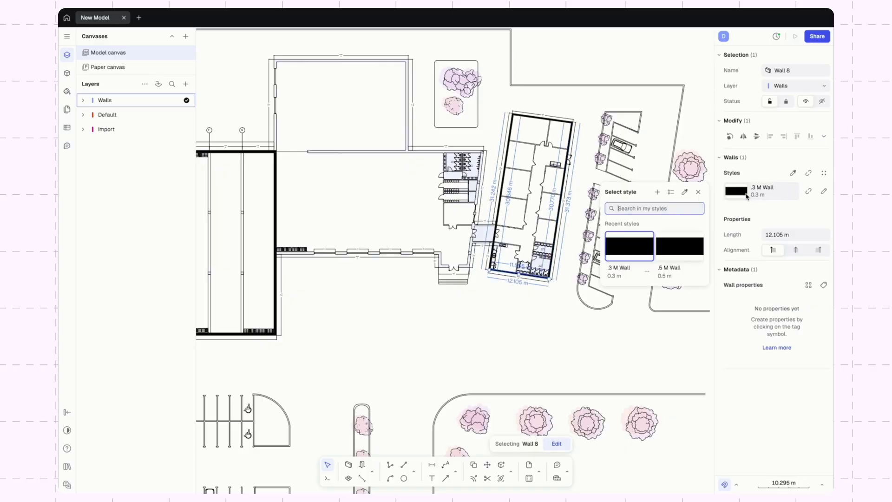
left_click(688, 249)
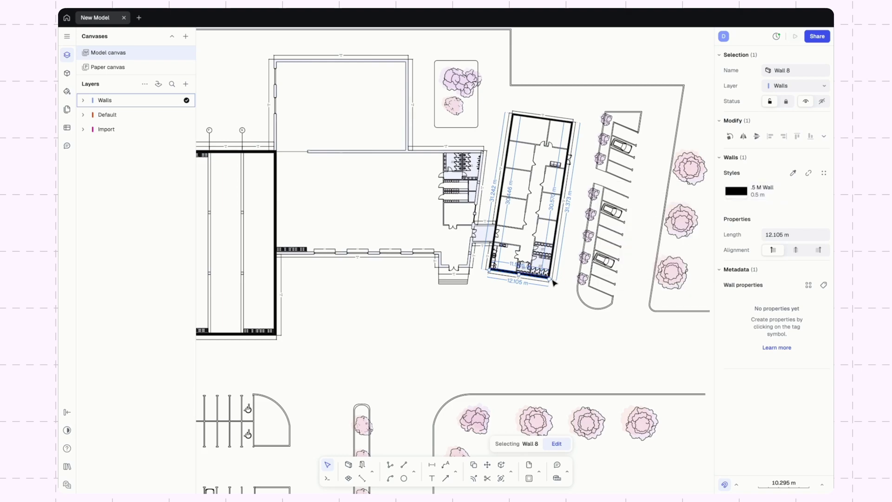
scroll(535, 278, "up", 5)
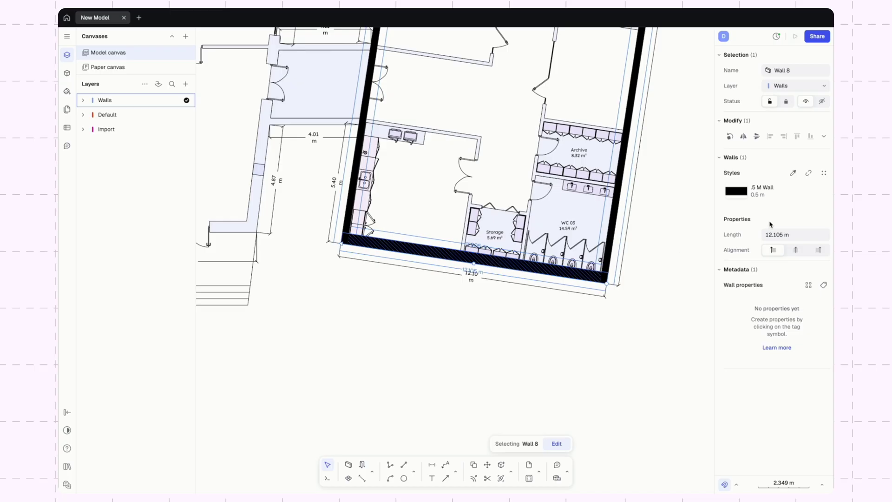
left_click(749, 199)
left_click(689, 252)
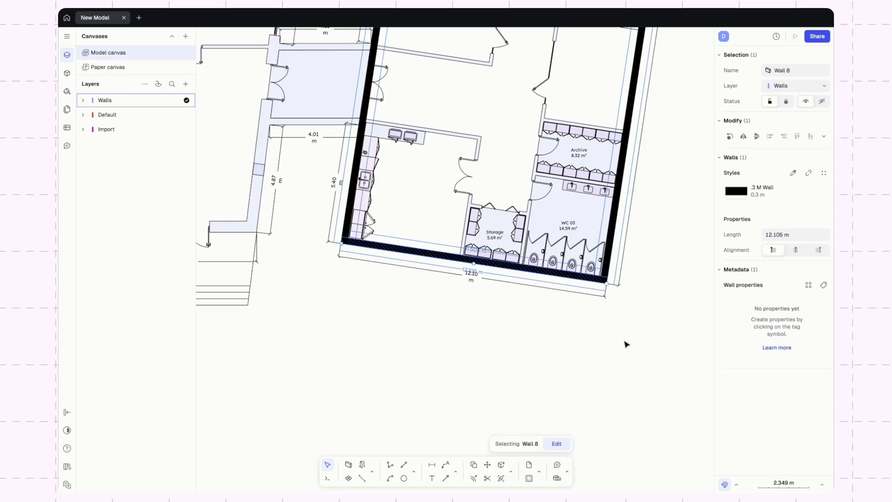
left_click(588, 339)
Step: Create a zone filling the interior of the warehouse's wall outline
scroll(395, 305, "down", 5)
middle_click_drag(320, 293, 463, 319)
scroll(462, 317, "down", 5)
middle_click_drag(348, 309, 508, 288)
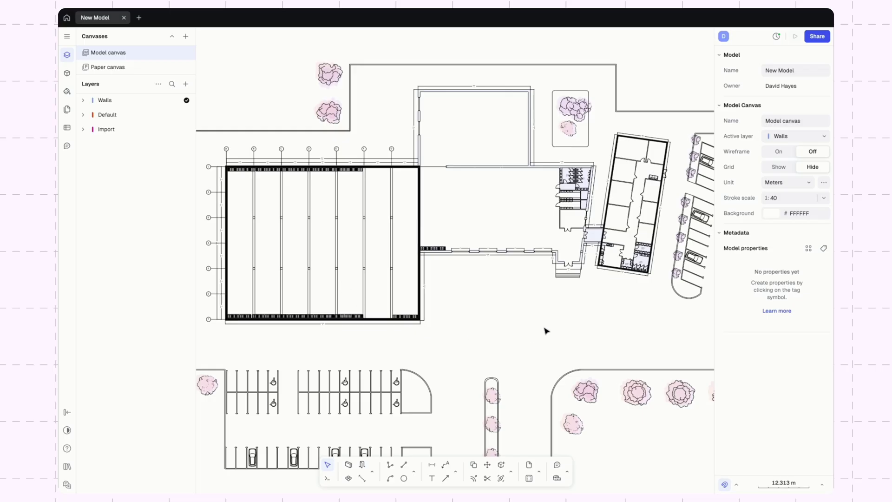
left_click(348, 478)
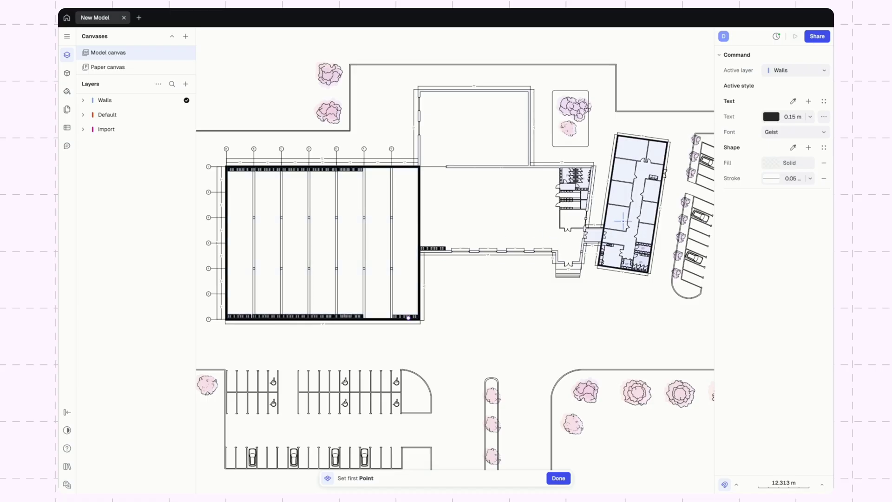
left_click(372, 266)
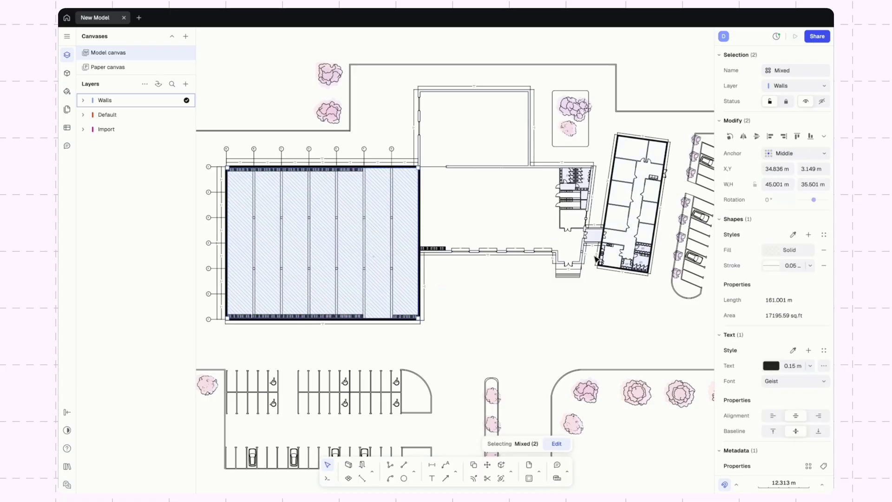
Step: Create a second zone filling the interior of the office block's wall outline and clear the selection
key("z")
left_click(625, 201)
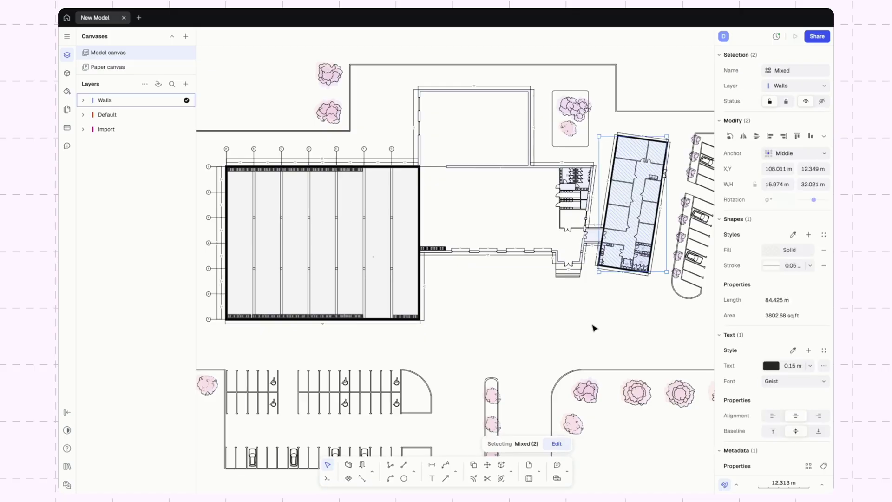
left_click(490, 301)
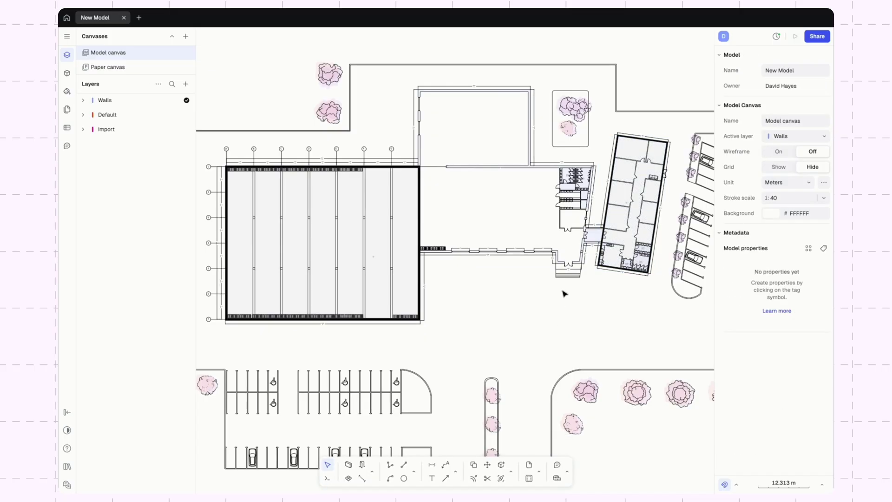
Step: Rename the zone inside the office block as "Proposed 3 Story Office Block" and clear the selection
scroll(609, 291, "up", 5)
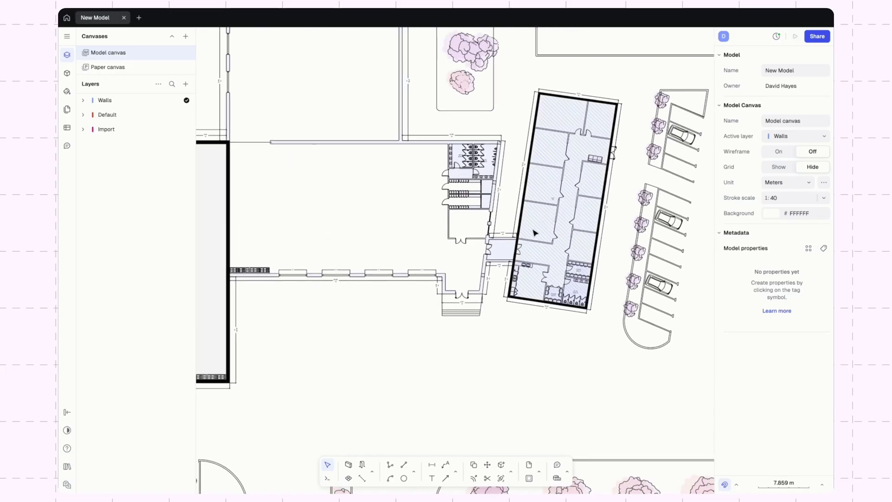
left_click(534, 233)
left_click(816, 75)
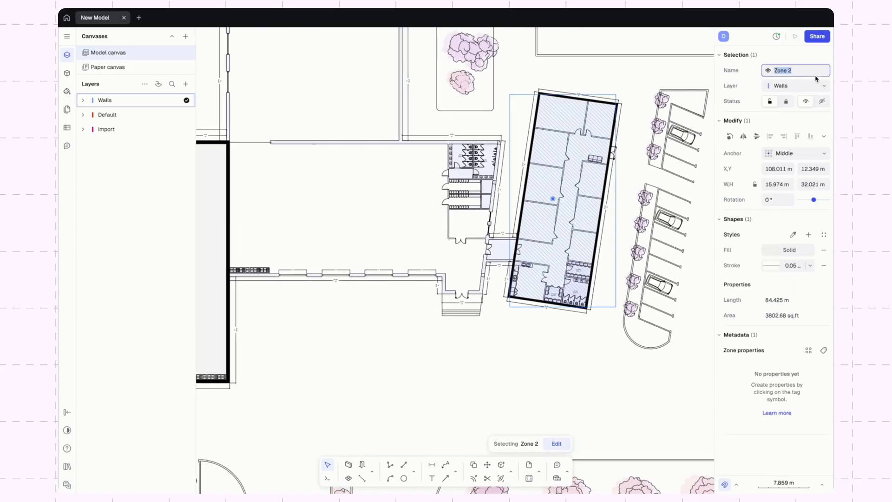
type("Prop")
type("osed 3 Story Office Bldg")
key("Return")
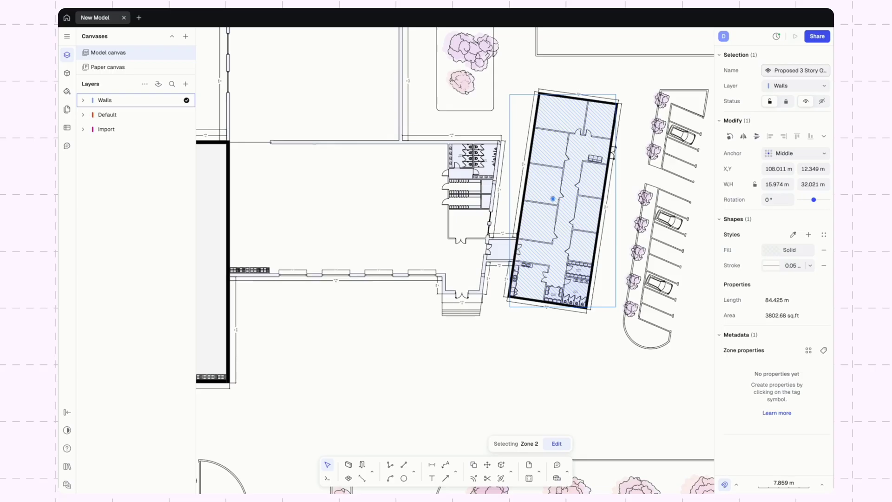
left_click(542, 348)
Step: Rename the zone inside the warehouse outline as "Proposed Warehouse" and clear the selection
mouse_move(394, 314)
middle_mouse_down()
mouse_move(488, 312)
mouse_move(640, 277)
middle_mouse_up()
left_click(641, 278)
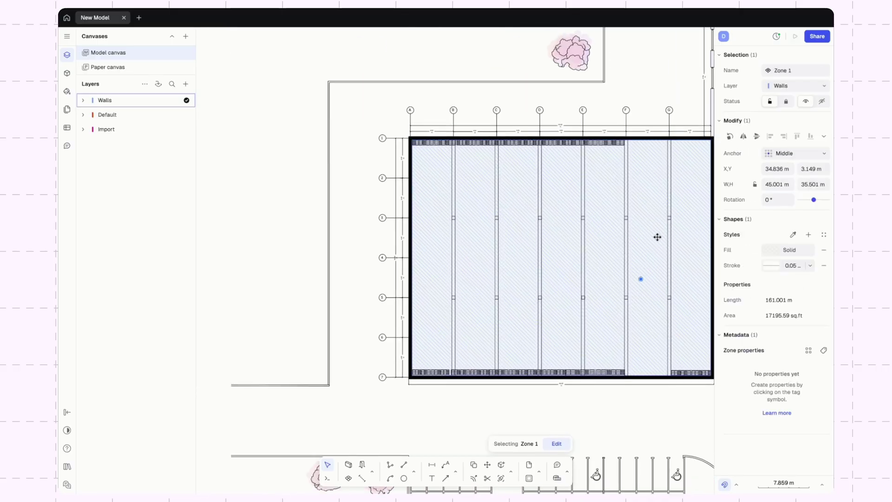
left_click(817, 71)
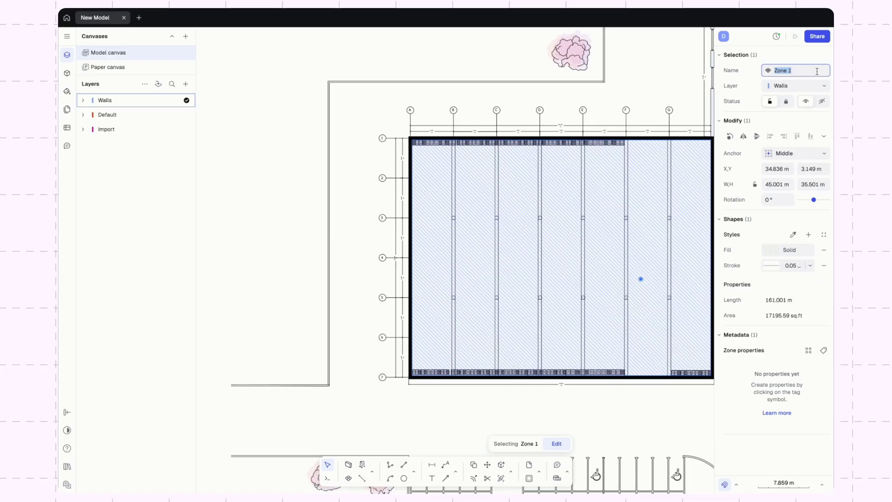
type("Proposed Warehouse")
key("Return")
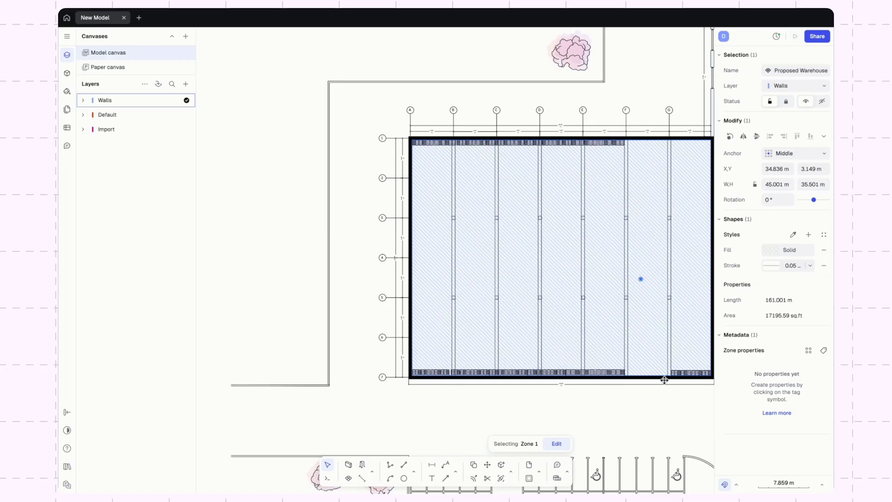
left_click(665, 411)
Step: Set the text size of the warehouse zone's tag to 1 m
middle_click_drag(663, 410, 497, 399)
scroll(456, 285, "up", 5)
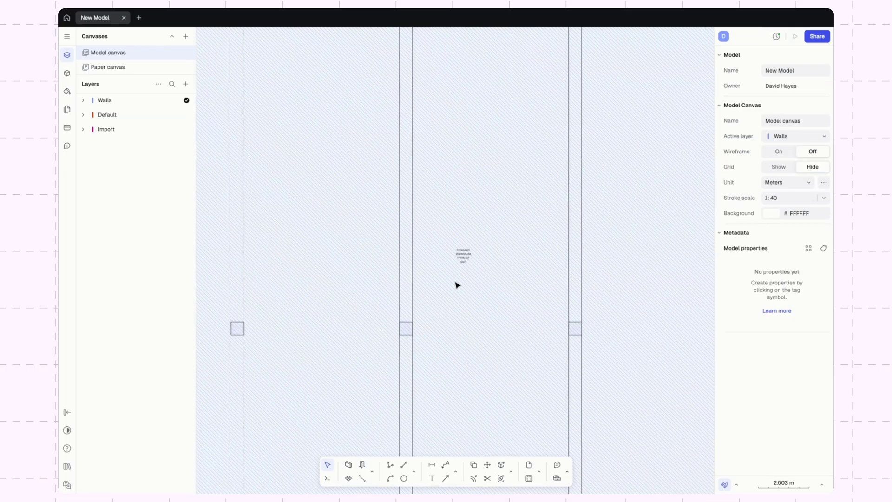
scroll(456, 284, "down", 5)
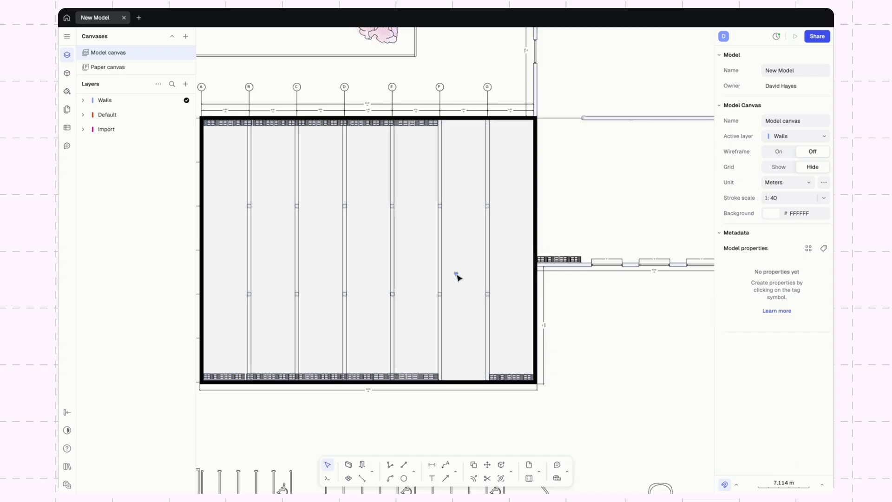
left_click(456, 274)
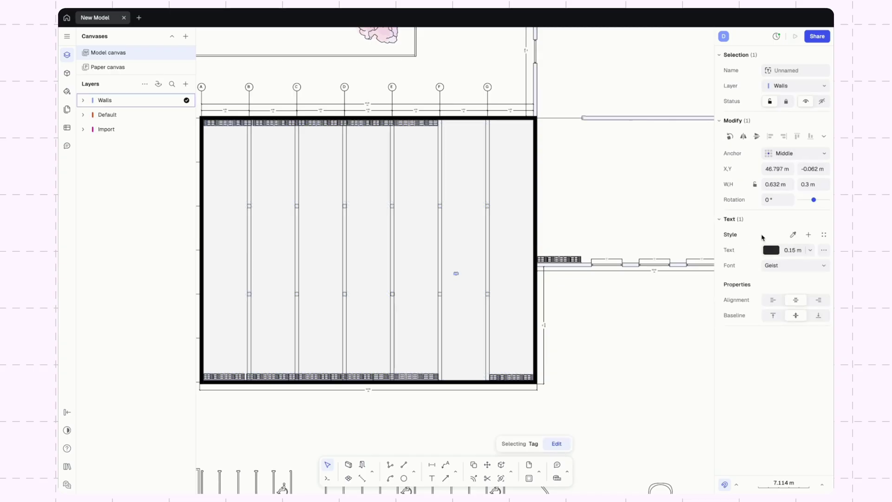
left_click(799, 251)
type("1")
key("Return")
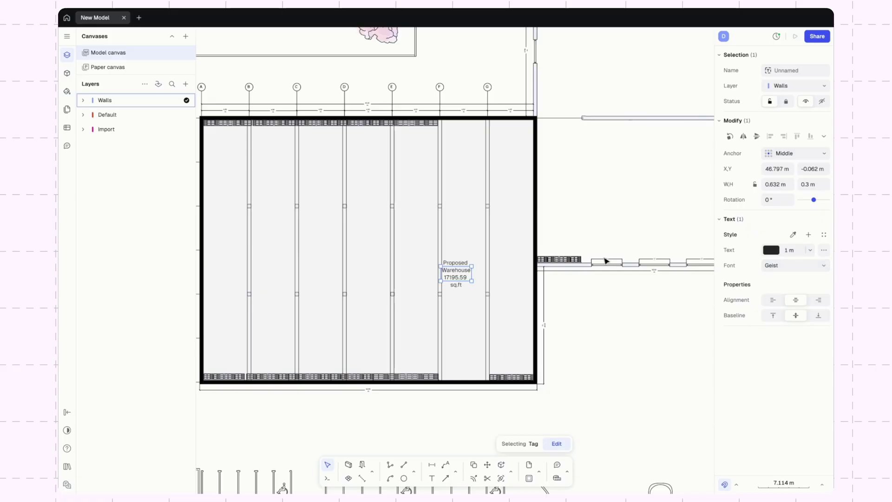
Step: Widen the warehouse tag's text box to about 6.28 m so the area and its unit share one line
left_click_drag(472, 274, 486, 274)
left_click(512, 308)
scroll(454, 263, "up", 5)
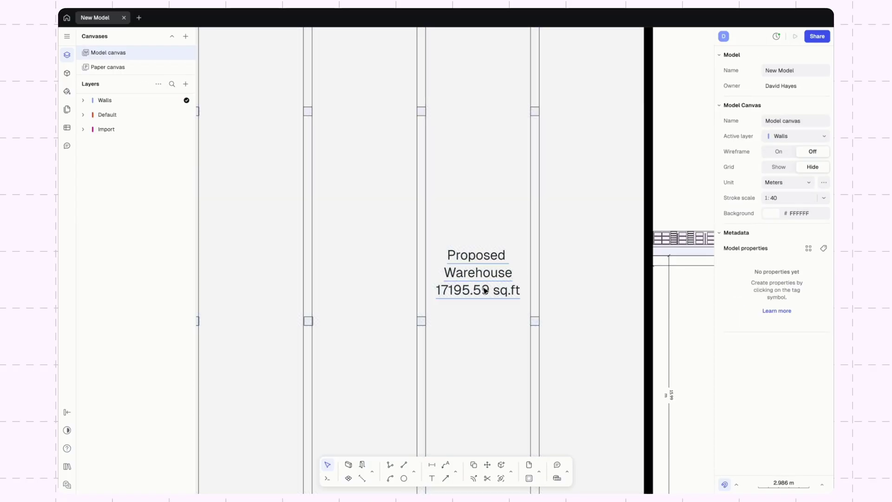
scroll(483, 289, "down", 3)
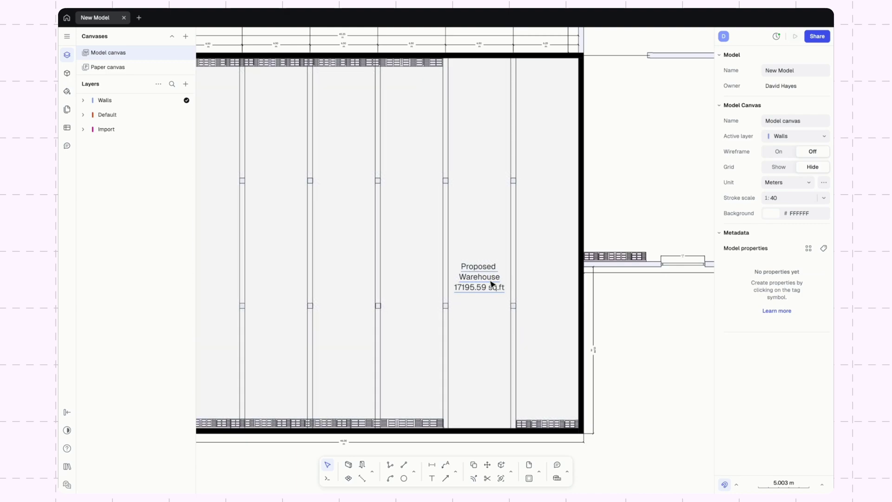
Step: Change the warehouse tag's area unit to square meters and clear the selection
left_click(491, 284)
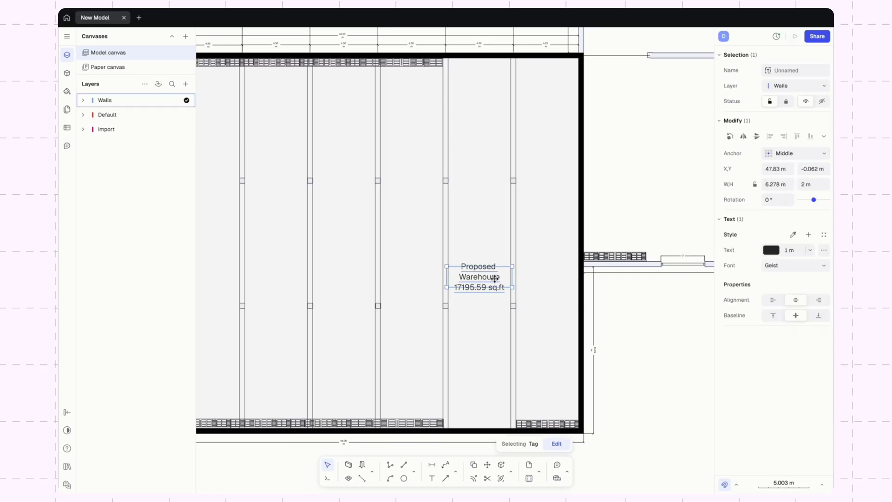
left_click(824, 250)
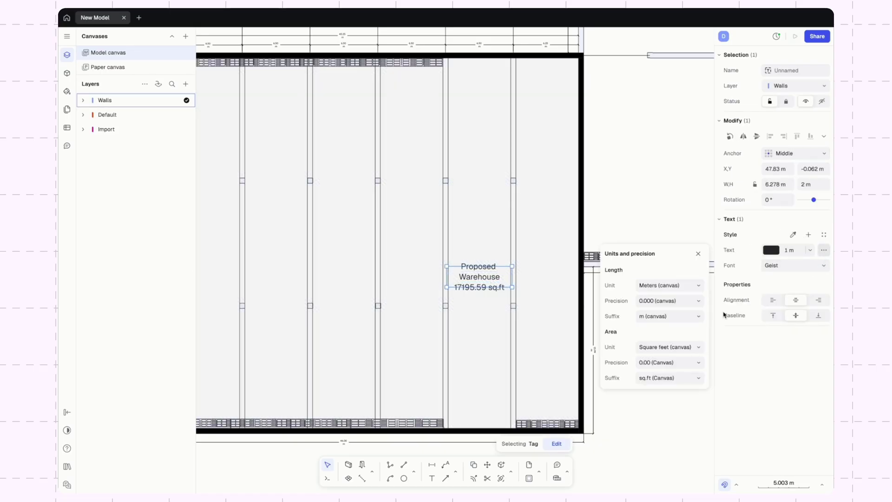
left_click(688, 353)
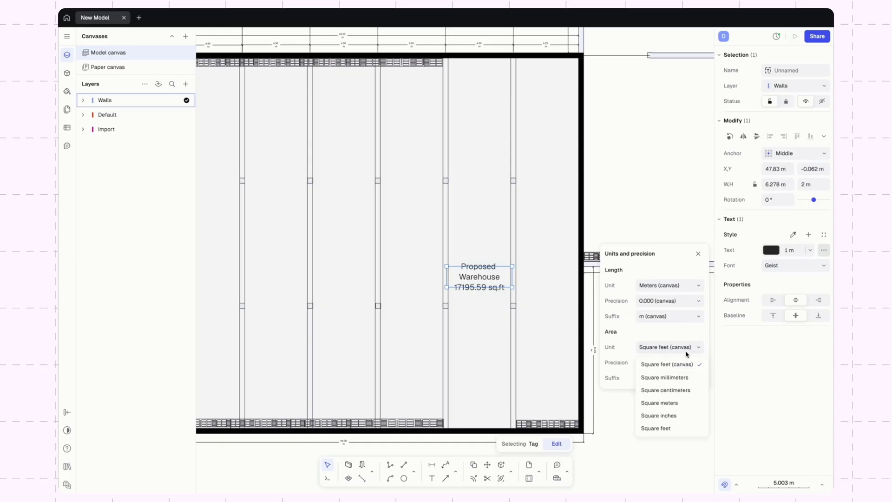
left_click(675, 403)
left_click(642, 231)
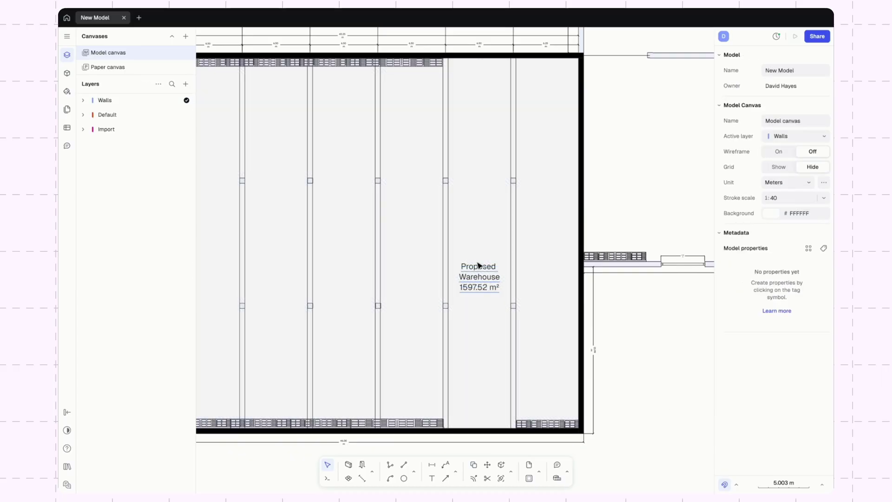
Step: Add two new layers named "Zones" and "Text" to the model
scroll(488, 286, "down", 5)
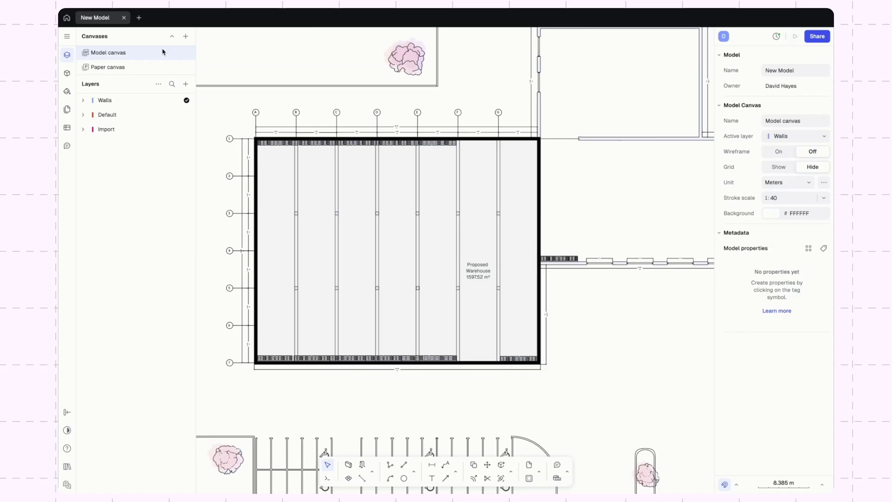
left_click(186, 84)
left_click(193, 101)
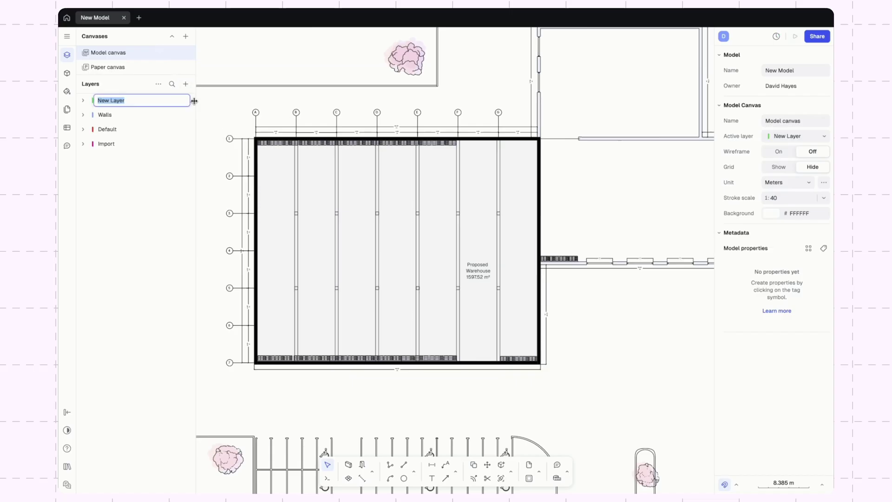
type("Zones")
key("Return")
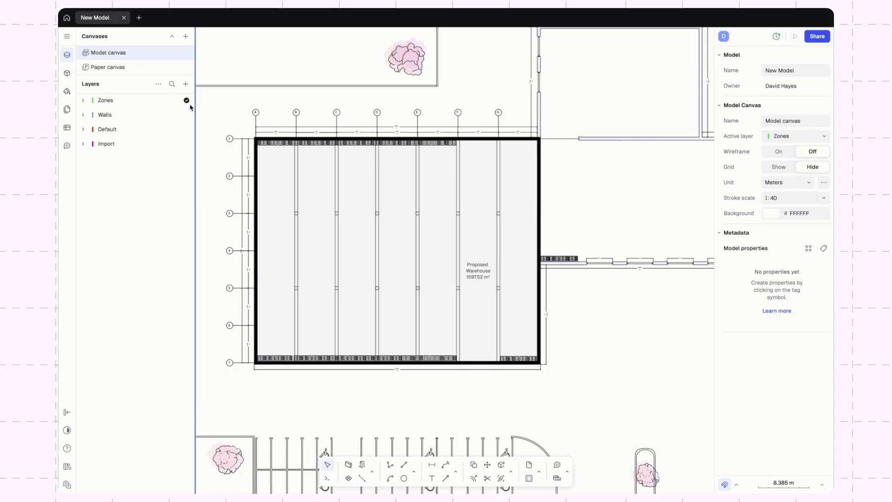
left_click(186, 85)
left_click(203, 104)
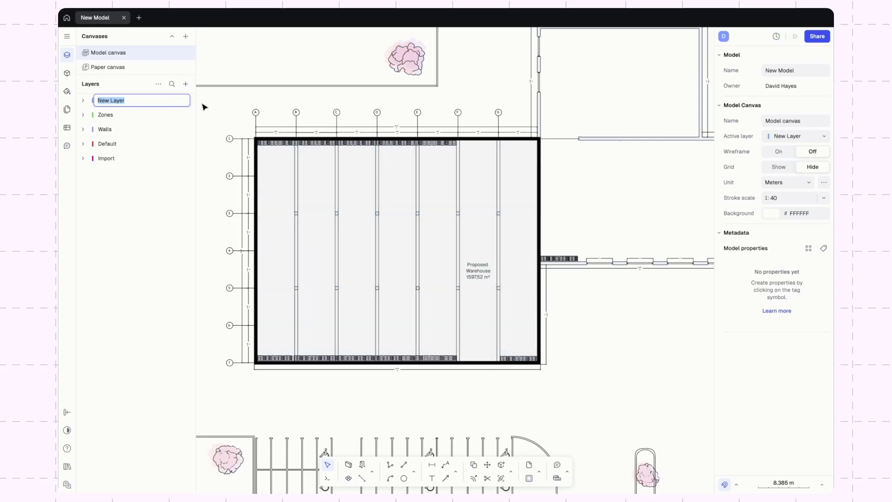
type("Text")
key("Return")
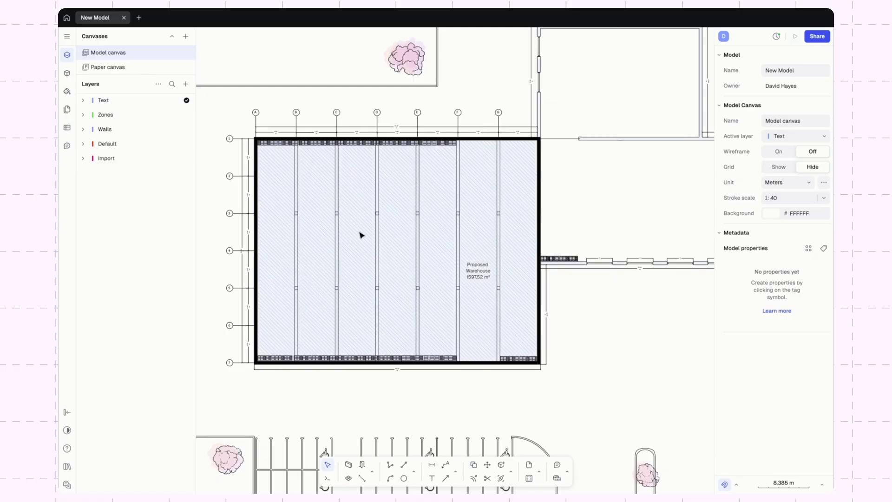
Step: Move the warehouse and office block zones together onto the Zones layer and clear the selection
scroll(635, 199, "down", 3)
middle_click_drag(635, 200, 470, 209)
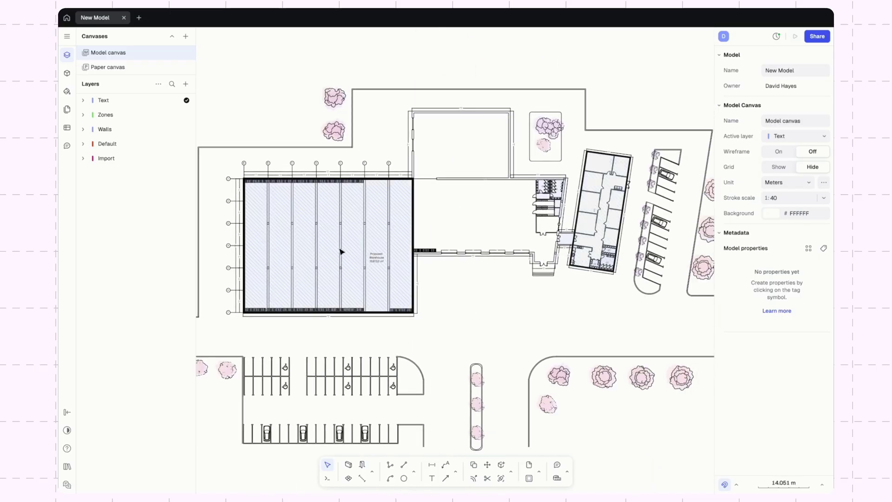
scroll(319, 252, "up", 2)
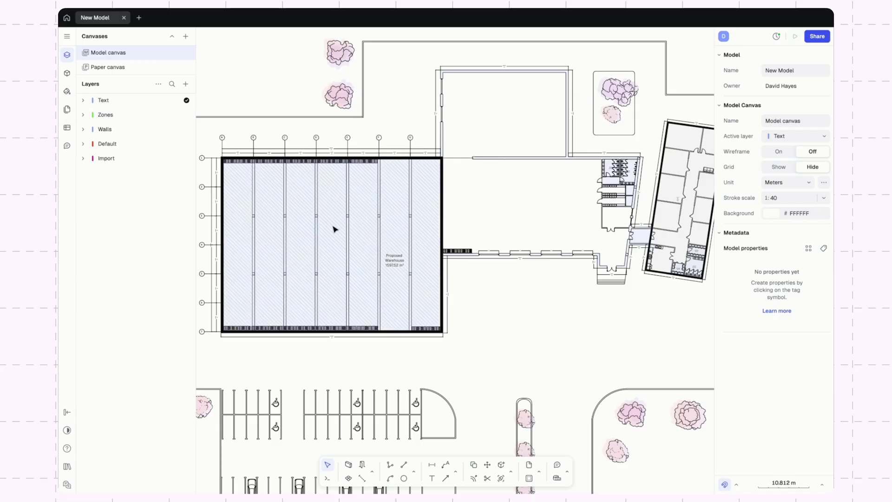
left_click(365, 241)
middle_click_drag(528, 237, 464, 224)
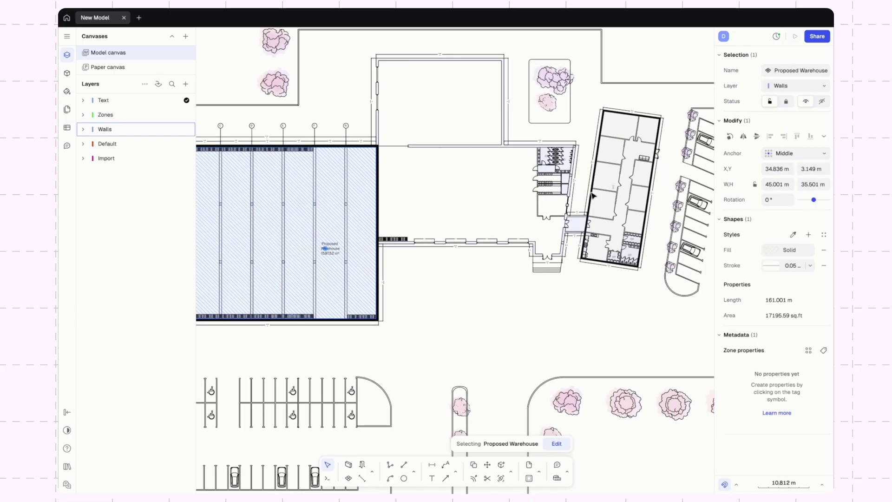
left_click(609, 175, "shift")
left_click(795, 85)
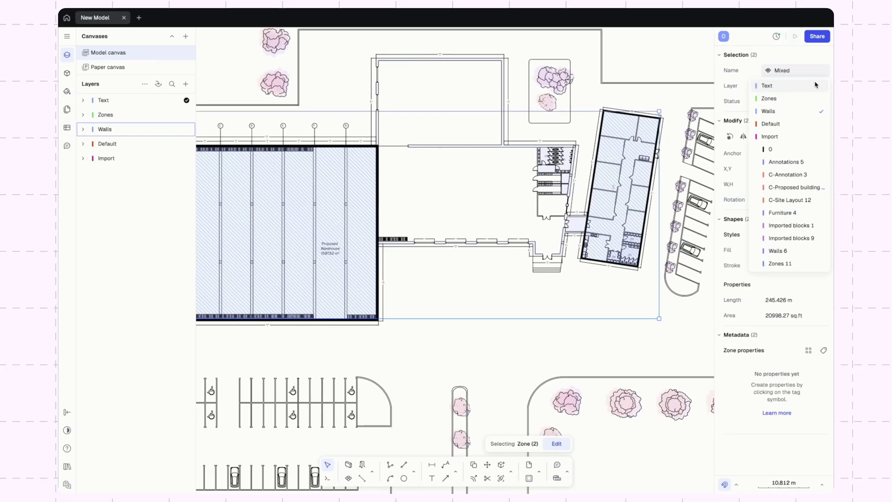
left_click(792, 98)
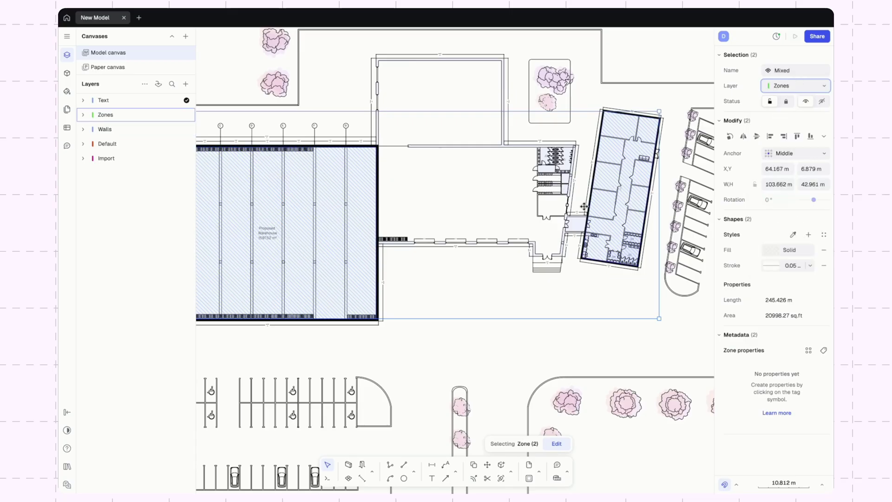
left_click(637, 349)
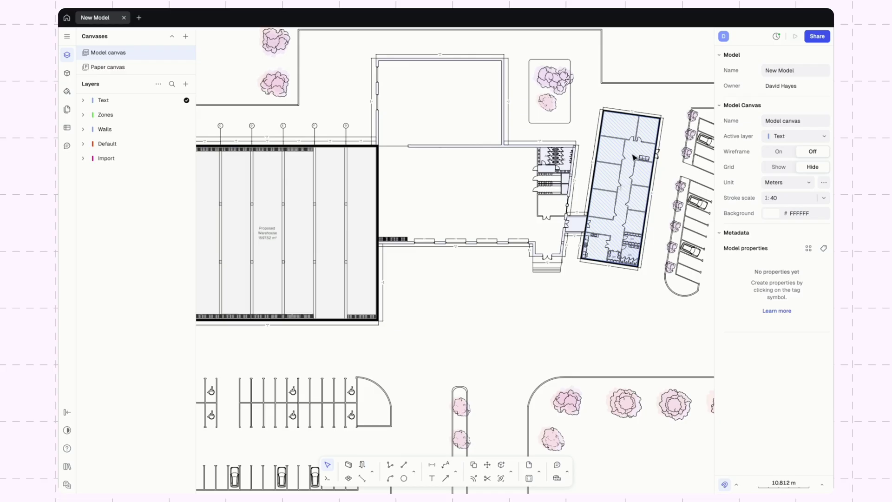
Step: Copy the warehouse tag's text style onto the office block zone's tag with the style picker
scroll(634, 160, "up", 5)
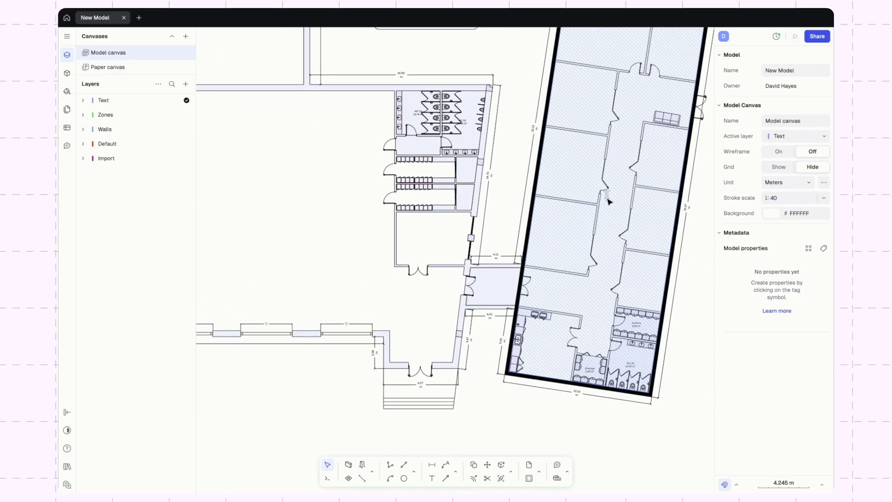
left_click(608, 199)
left_click(607, 196)
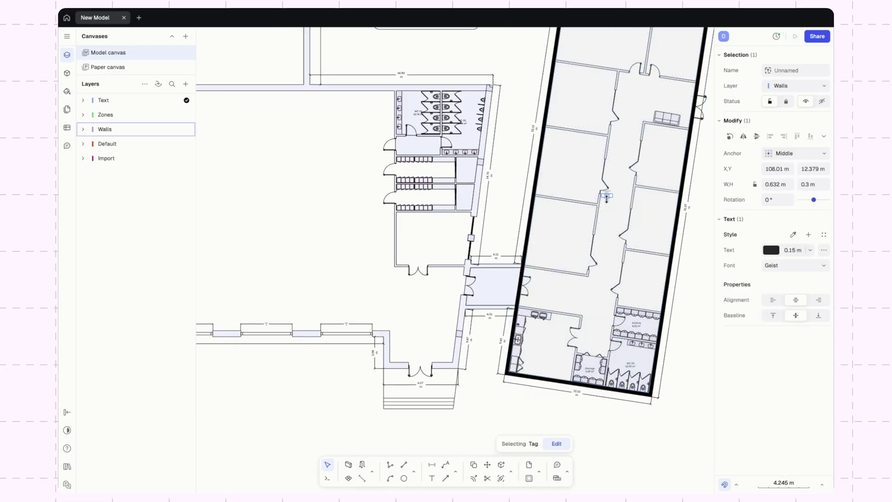
scroll(618, 191, "down", 4)
left_click(793, 234)
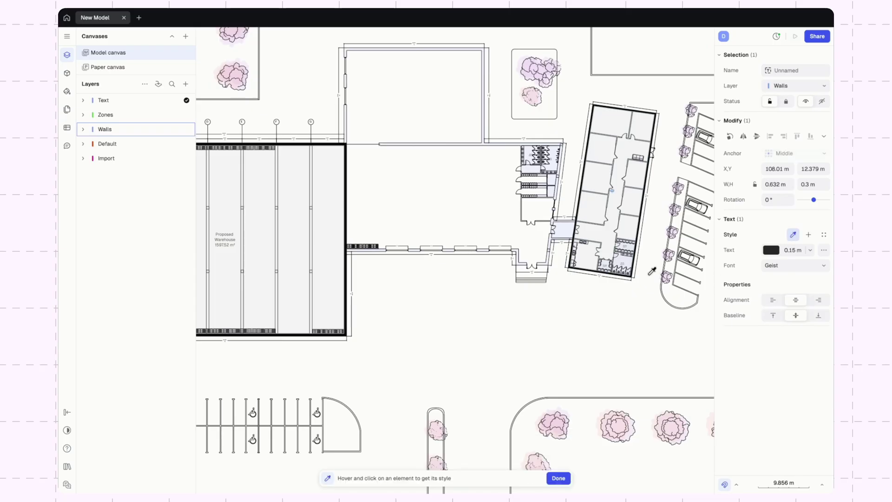
middle_click_drag(376, 263, 492, 253)
left_click(347, 221)
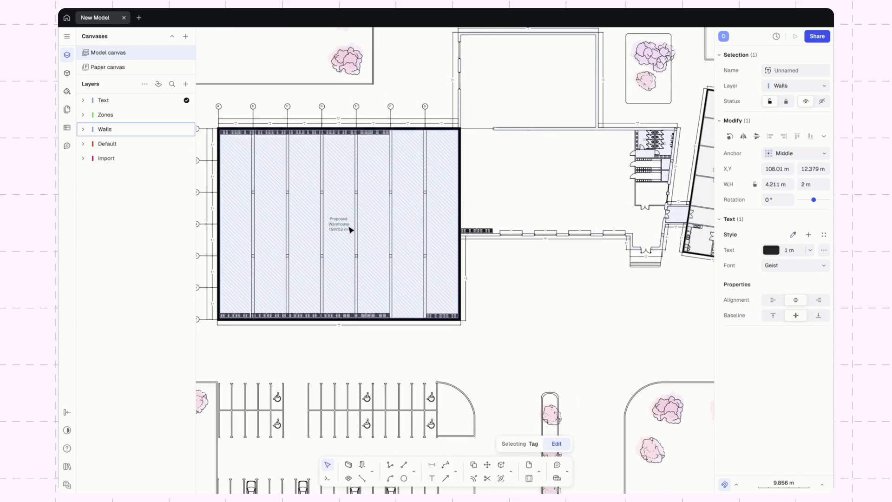
Step: Widen the office block tag's text box to about 6.84 m so its label wraps onto three lines
scroll(434, 247, "right", 5)
scroll(548, 175, "up", 5)
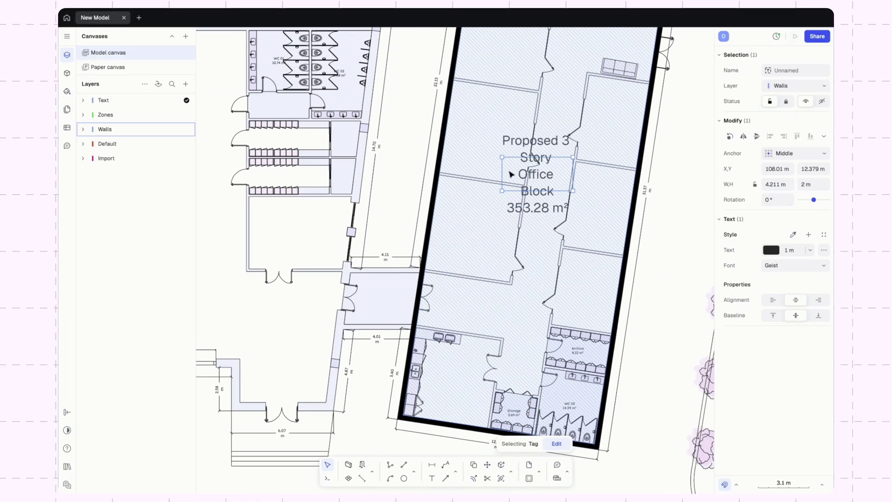
left_click_drag(502, 174, 458, 174)
left_click(662, 258)
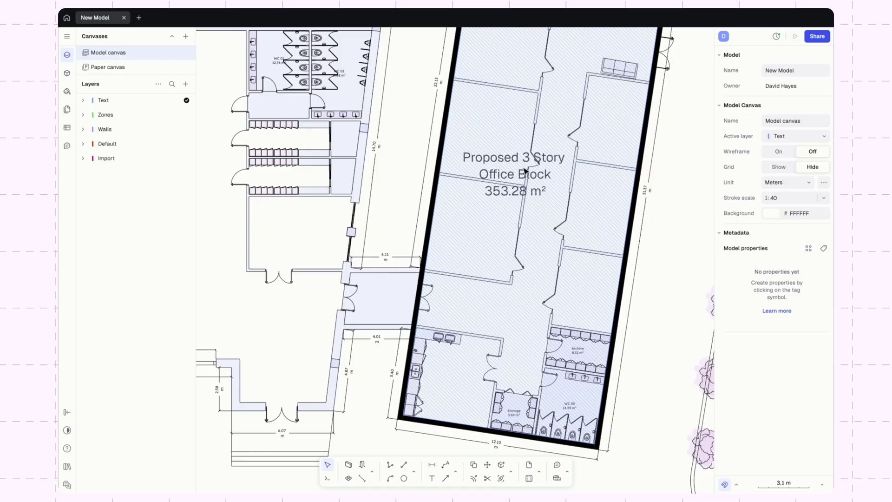
Step: Move the office block and warehouse area tags together onto the Text layer and clear the selection
scroll(533, 199, "down", 3)
middle_click_drag(538, 216, 595, 209)
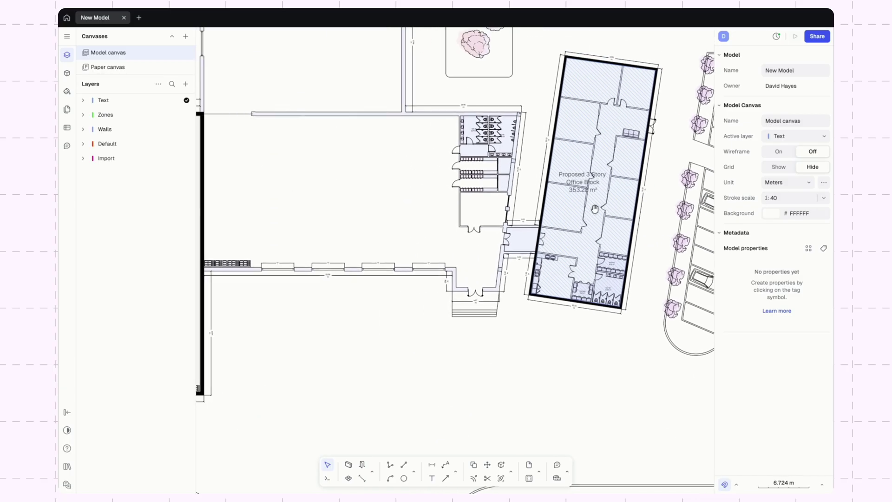
left_click(583, 186)
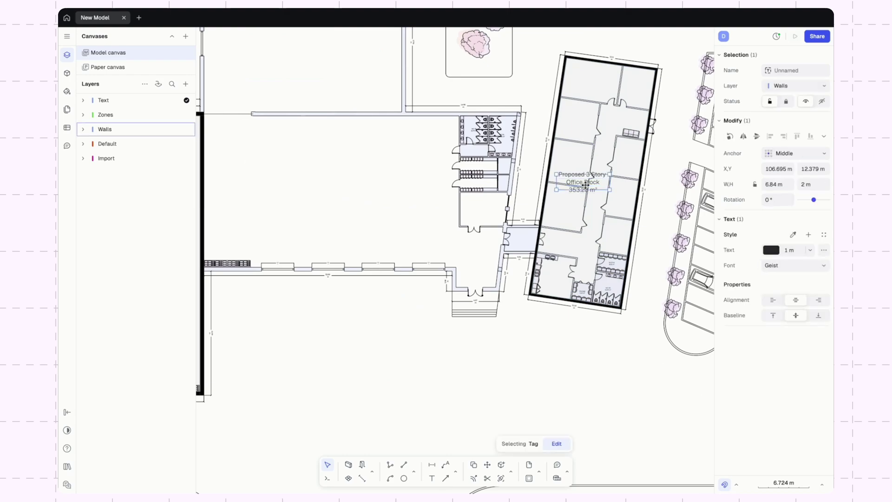
middle_click_drag(391, 203, 502, 203)
scroll(515, 203, "down", 2)
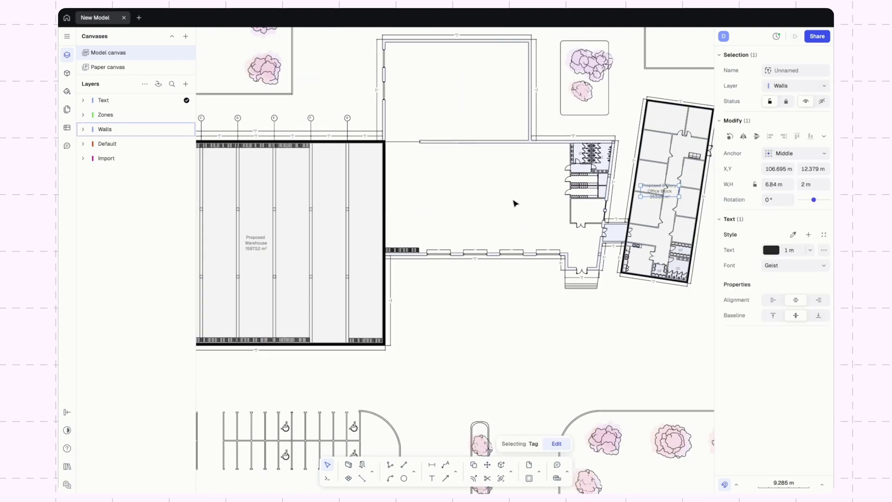
left_click(259, 249, "shift")
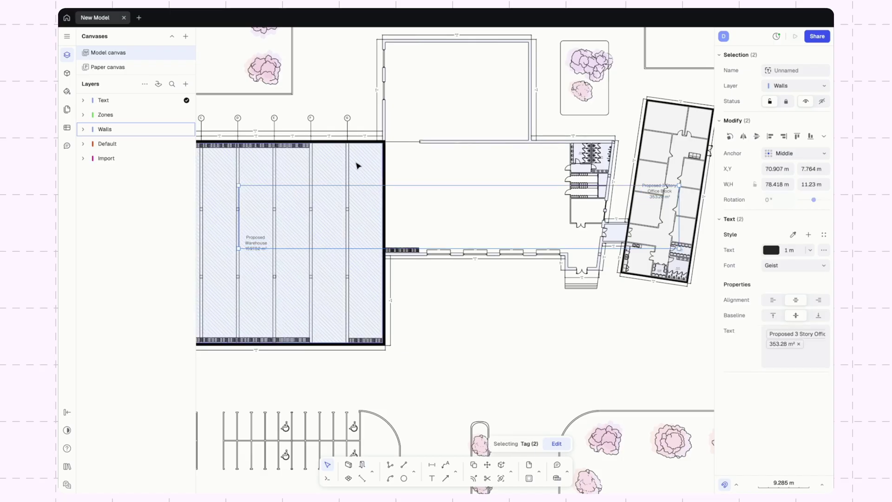
scroll(357, 163, "down", 3)
left_click(795, 86)
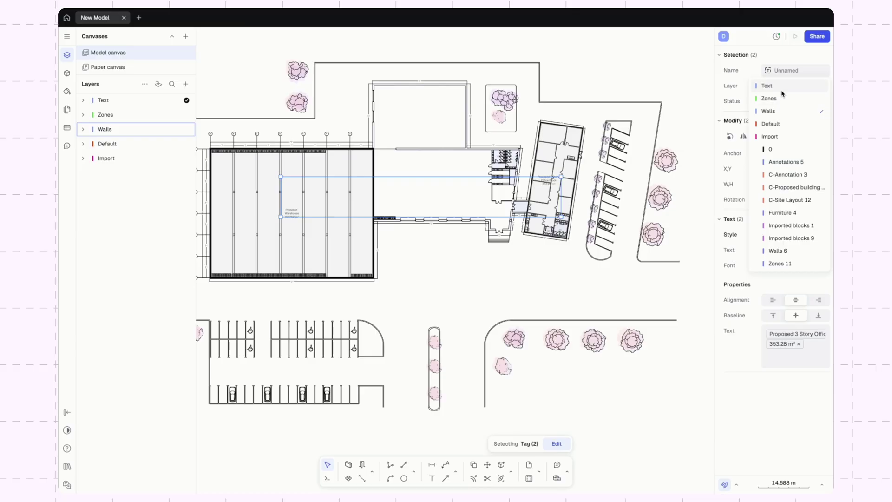
left_click(785, 86)
left_click(486, 270)
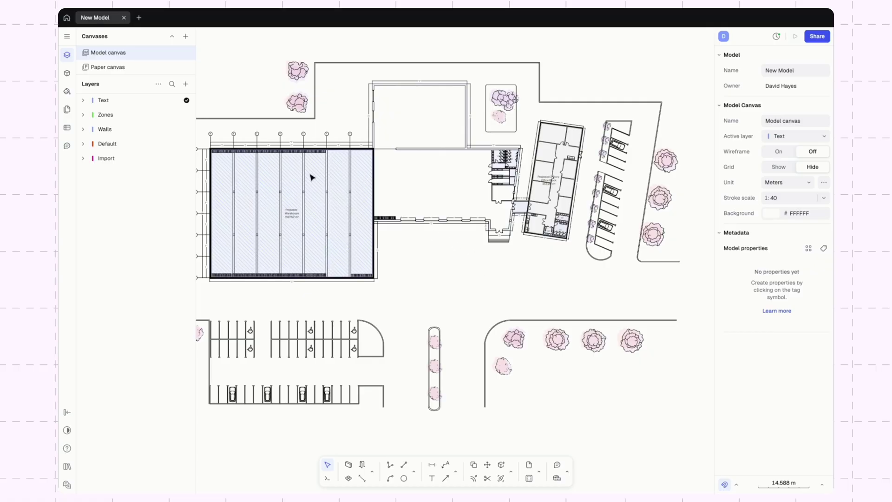
Step: Replace the warehouse zone's solid fill with a hatch fill using the PATTERN_0 diagonal pattern
left_click(318, 188)
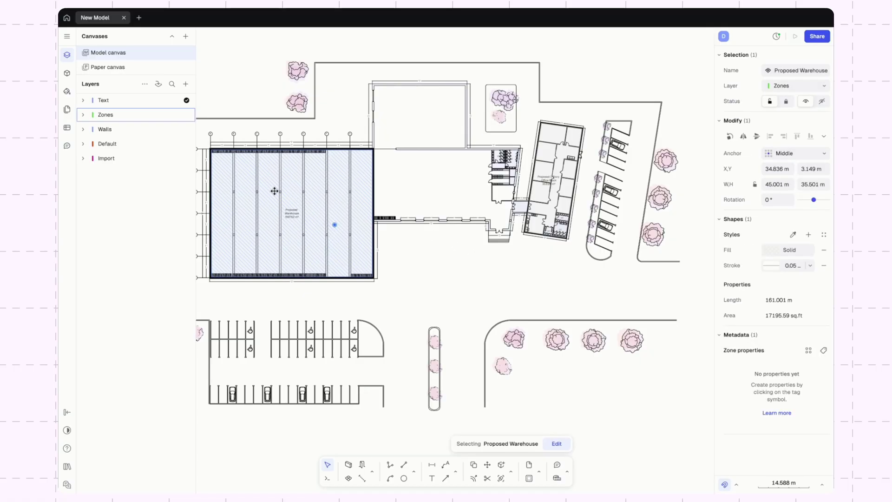
scroll(273, 192, "up", 3)
scroll(284, 199, "left", 5)
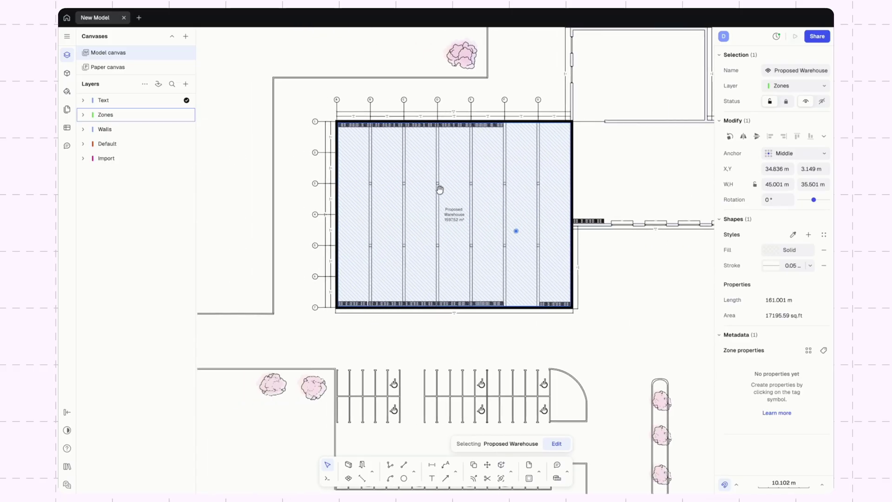
left_click(791, 250)
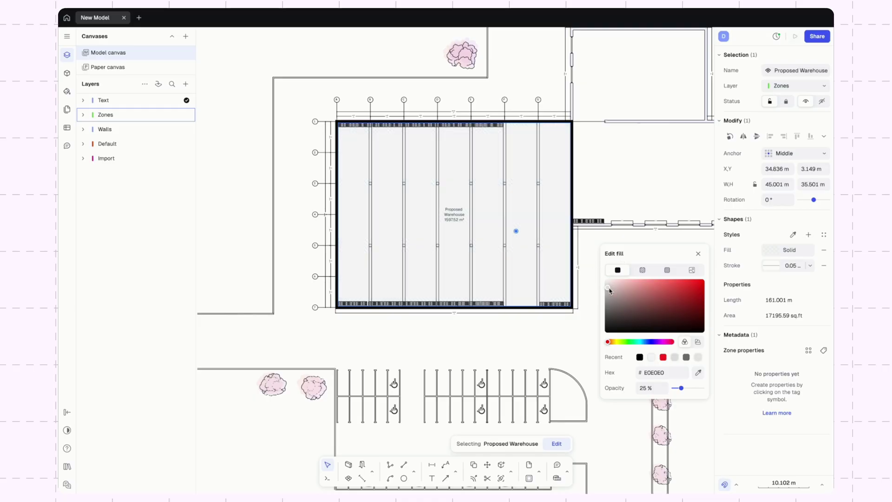
mouse_move(610, 290)
left_mouse_down()
mouse_move(615, 319)
mouse_move(673, 298)
mouse_move(630, 322)
left_mouse_up()
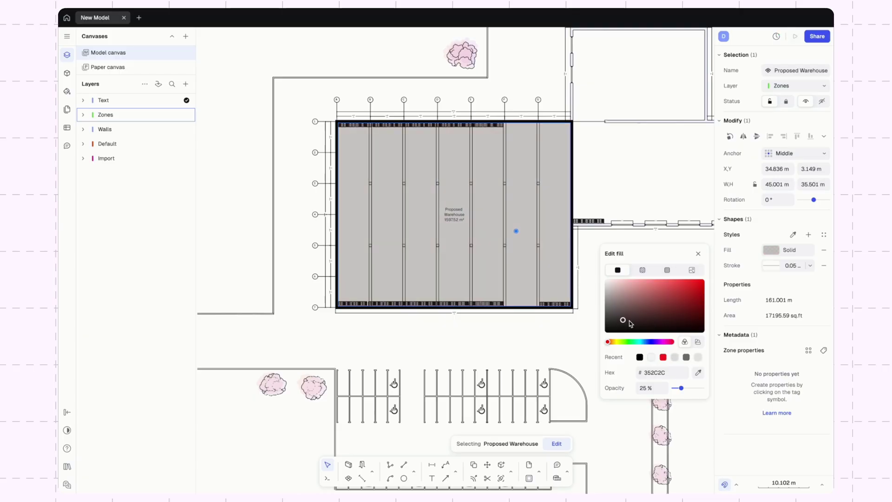
left_click(668, 271)
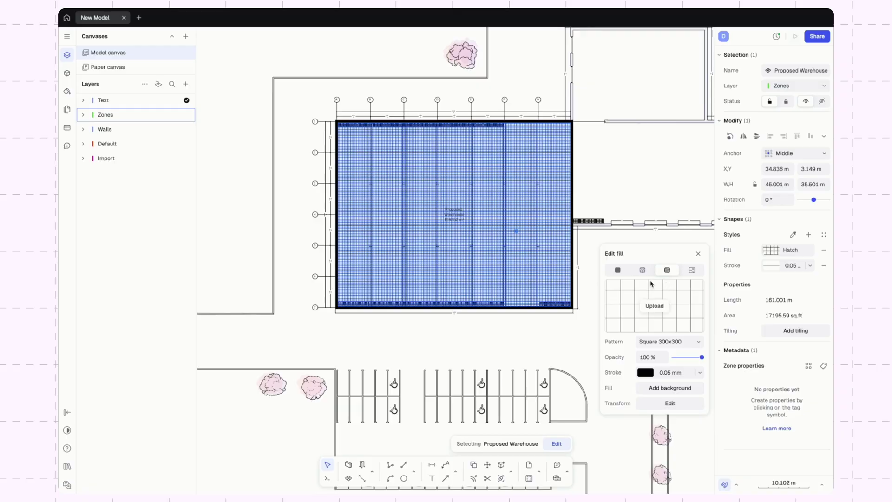
left_click(686, 342)
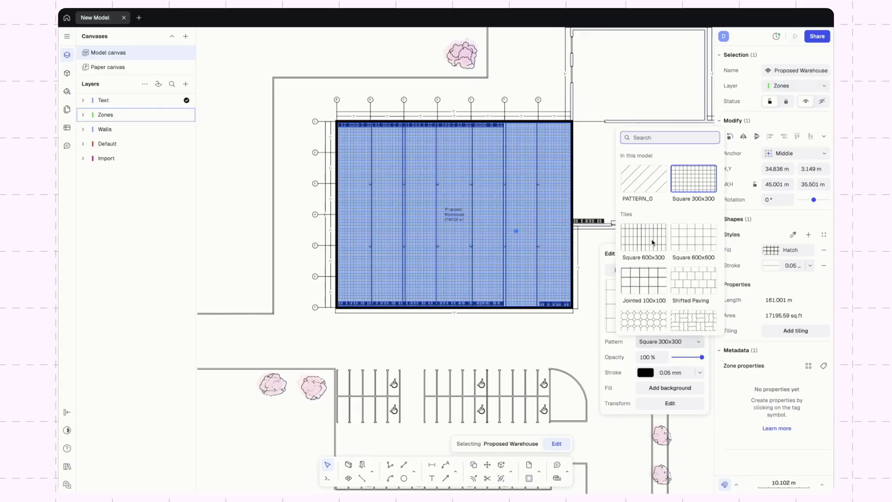
left_click(644, 186)
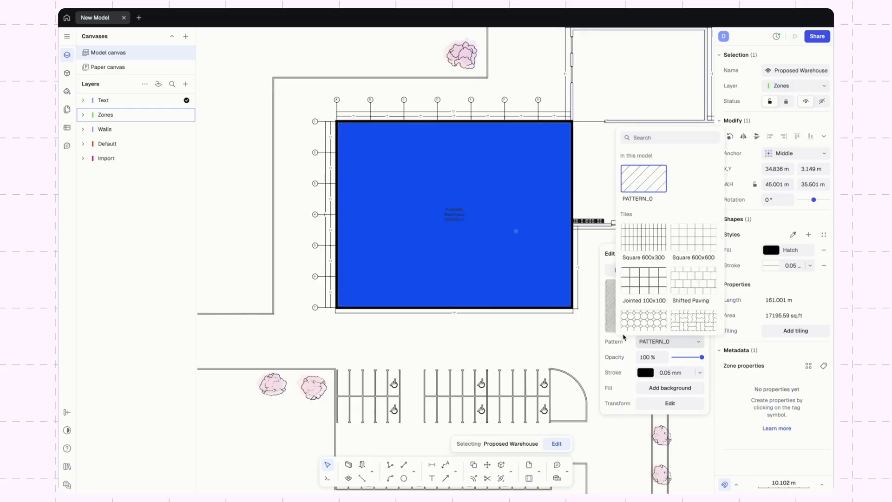
left_click(627, 381)
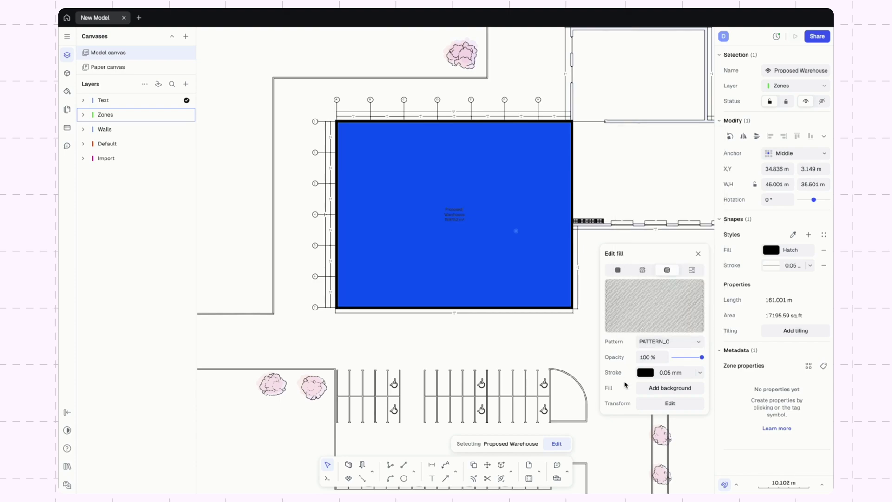
Step: Set the warehouse zone's hatch line colour to the recently used red, F52524, and deselect the zone
left_click(646, 372)
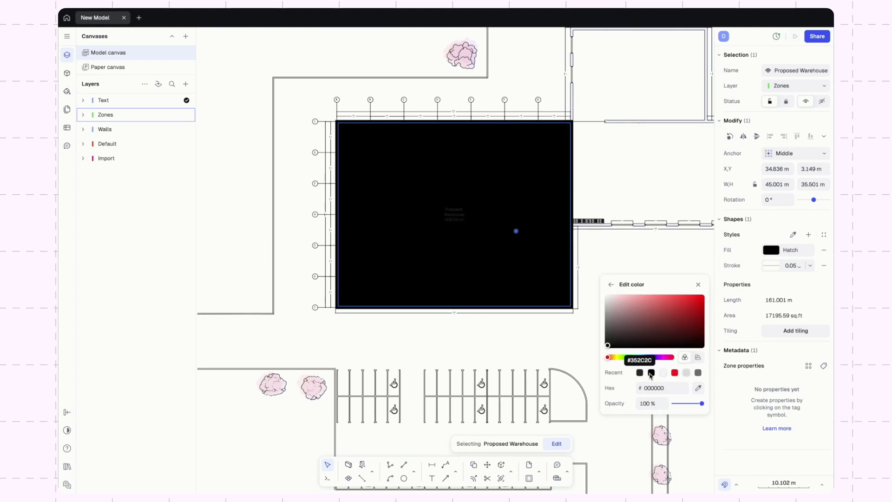
left_click(675, 372)
left_click(572, 352)
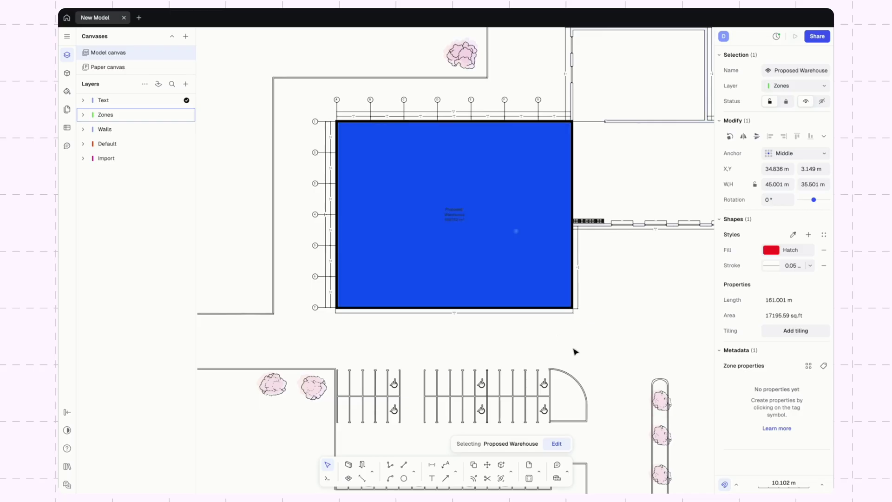
scroll(516, 262, "up", 5)
scroll(508, 251, "down", 3)
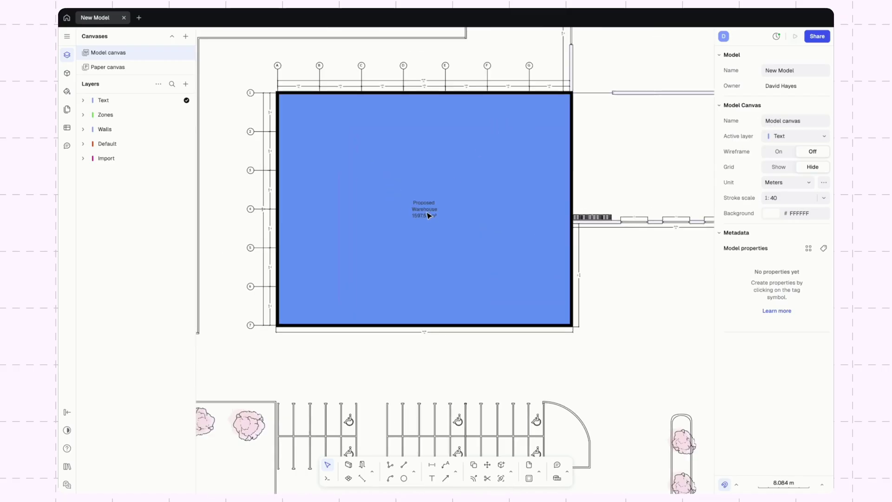
scroll(543, 302, "up", 10)
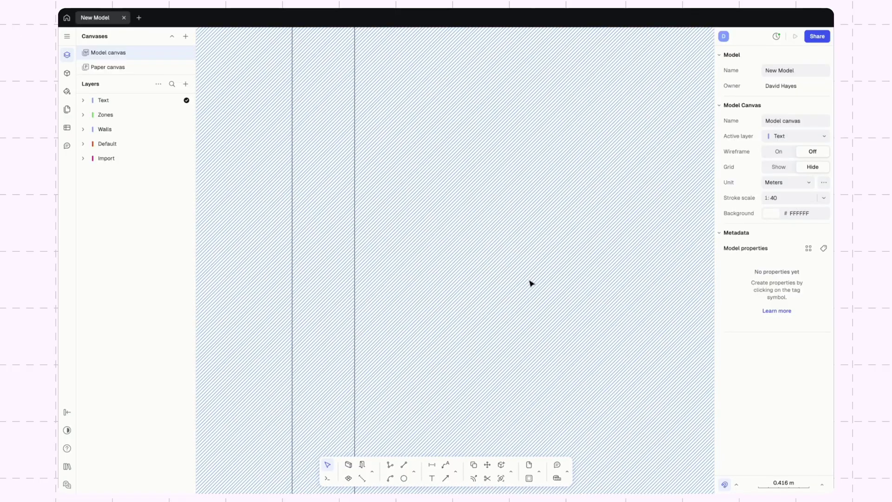
scroll(531, 283, "down", 8)
Step: Set the hatch pattern scale of the warehouse zone to 40 and close the fill settings
left_click(532, 279)
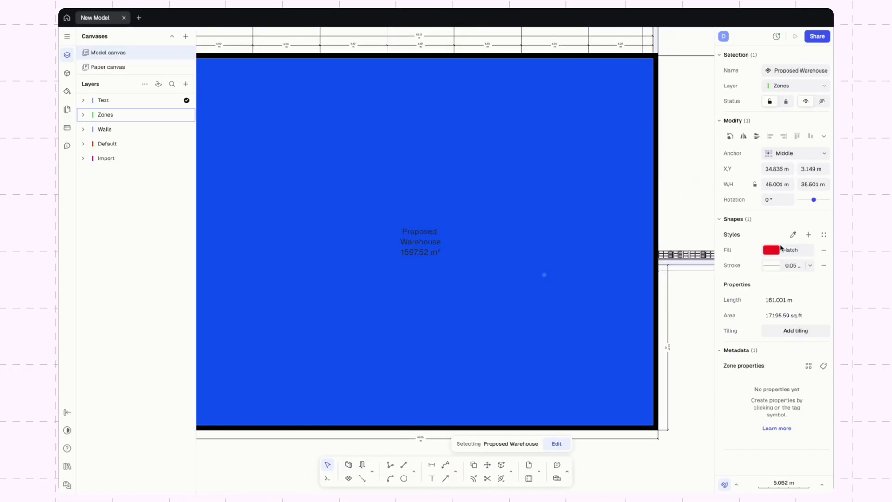
left_click(779, 252)
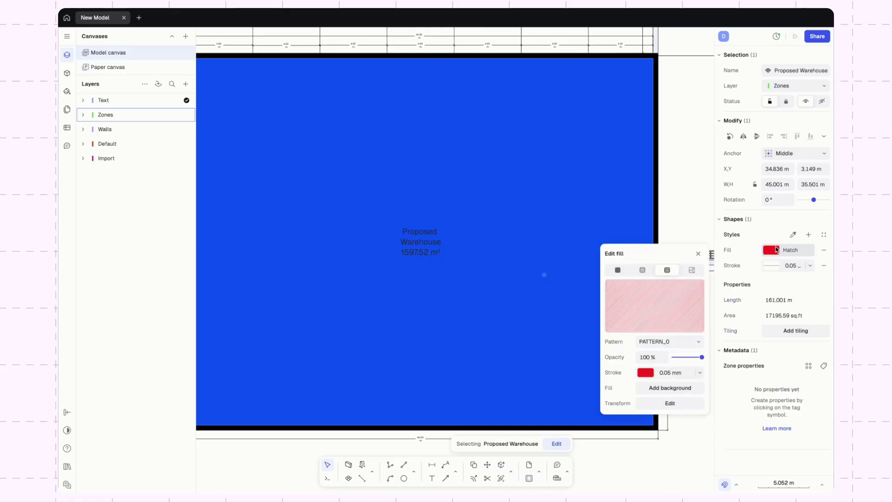
left_click(676, 403)
left_click(568, 423)
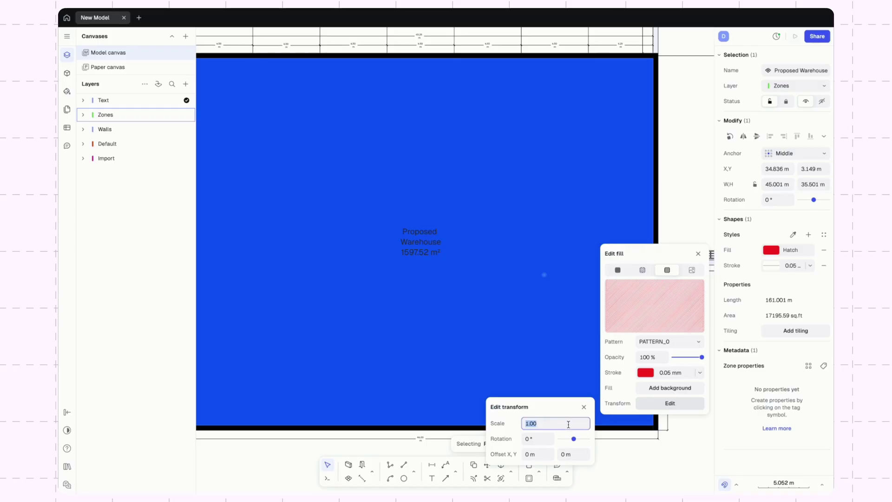
type("40")
key("Return")
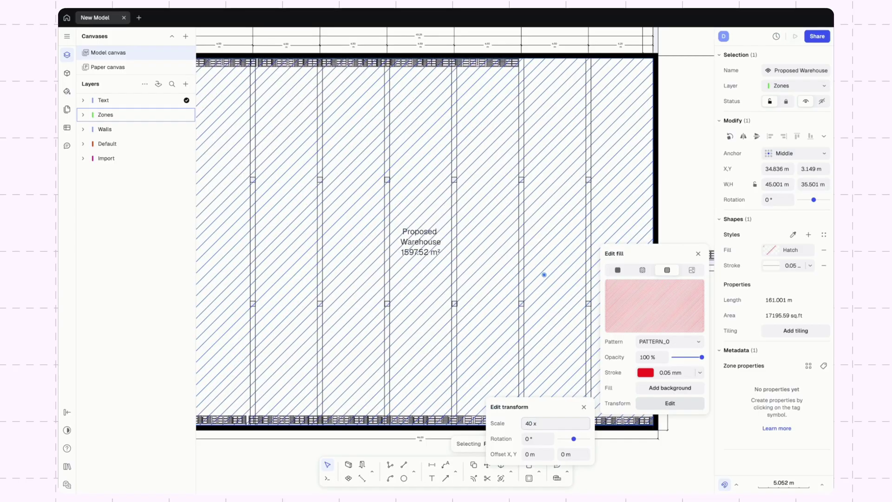
left_click(684, 441)
left_click(681, 441)
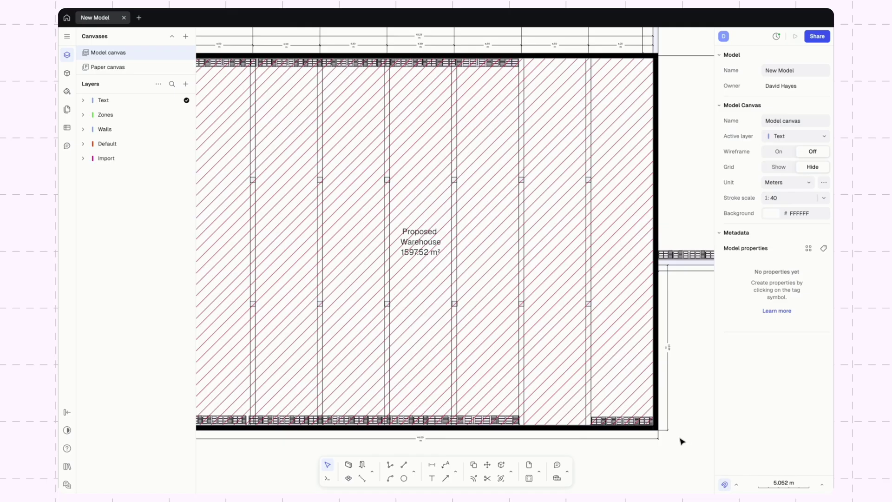
Step: Copy the warehouse zone's hatch style onto the 3 story office block zone with the style picker
scroll(636, 330, "down", 5)
middle_click_drag(639, 332, 450, 283)
middle_click_drag(601, 166, 385, 196)
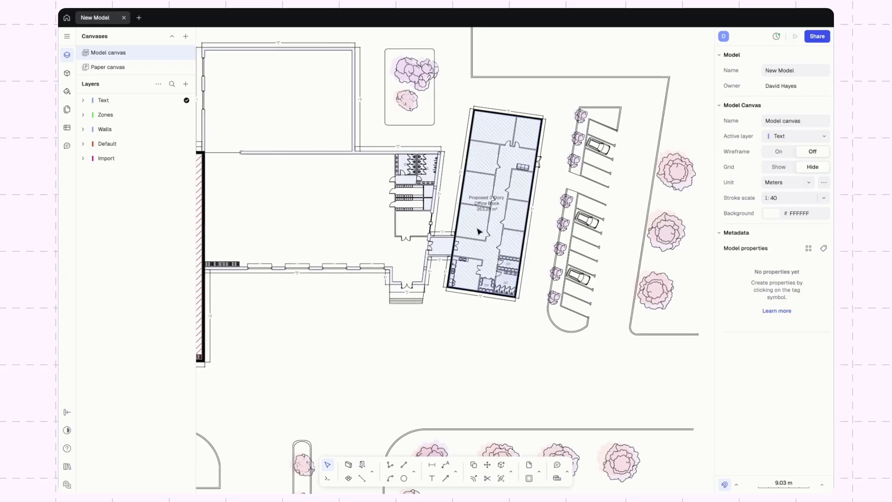
middle_click_drag(478, 232, 591, 232)
left_click(590, 232)
left_click(793, 235)
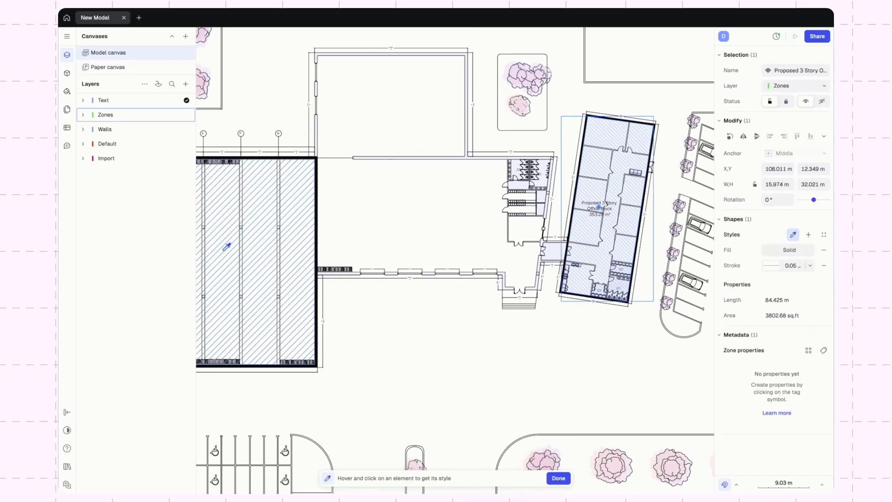
left_click(256, 260)
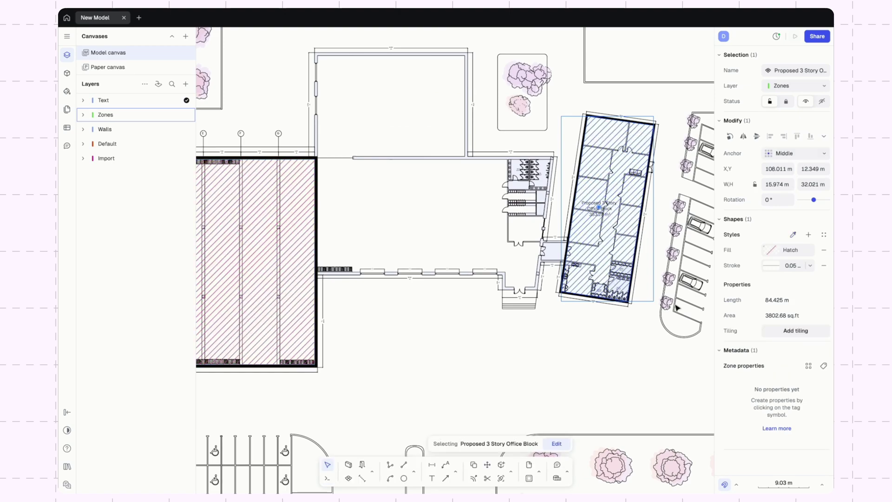
left_click(590, 384)
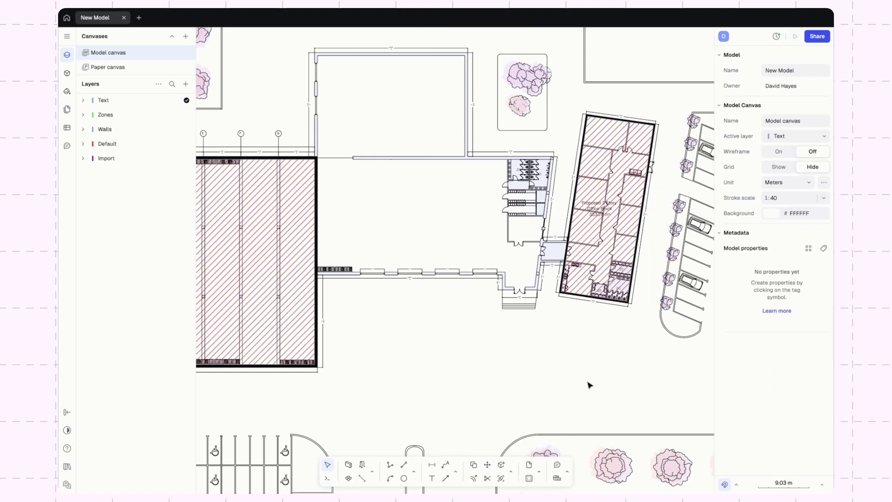
Step: Recolour the office block zone's hatch lines to dark yellow B1880C from the Spectral palette
left_click(602, 264)
left_click(772, 250)
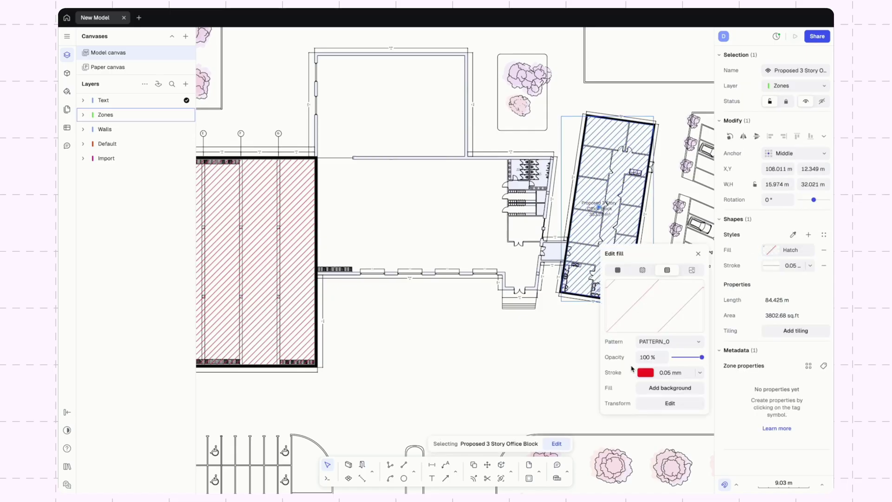
left_click(645, 373)
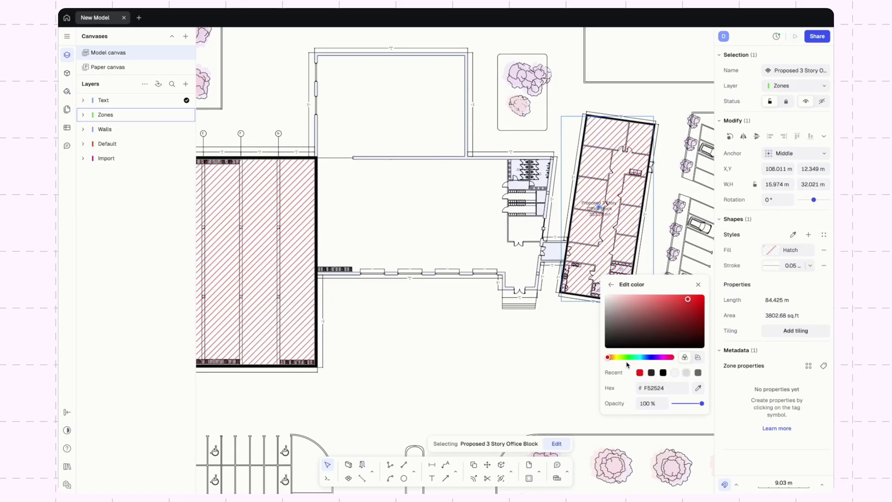
left_click(699, 358)
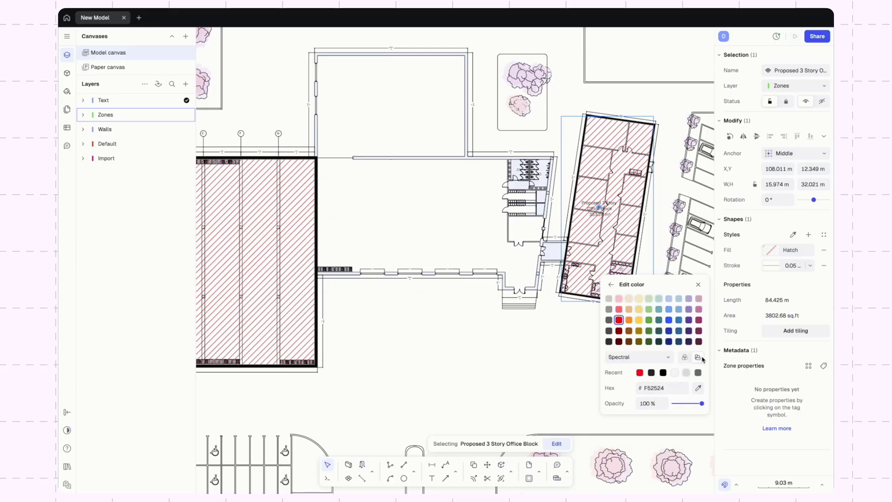
left_click(638, 331)
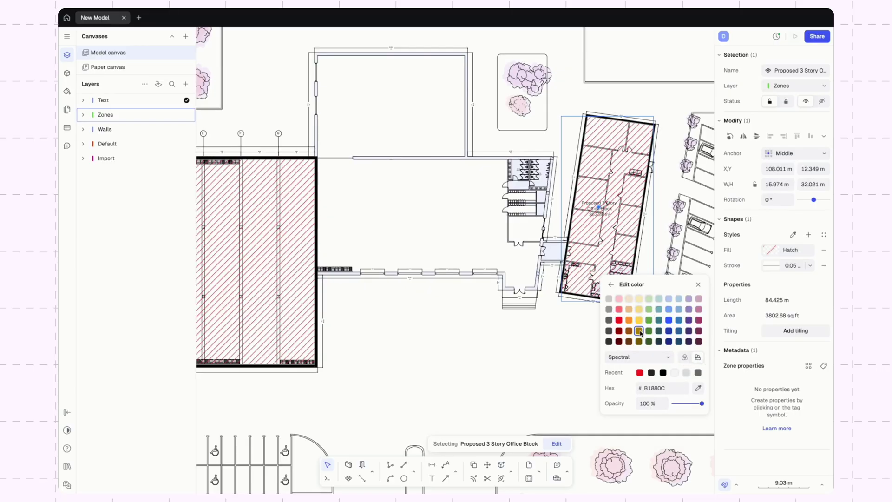
left_click(517, 354)
scroll(461, 359, "down", 3)
middle_click_drag(444, 343, 506, 289)
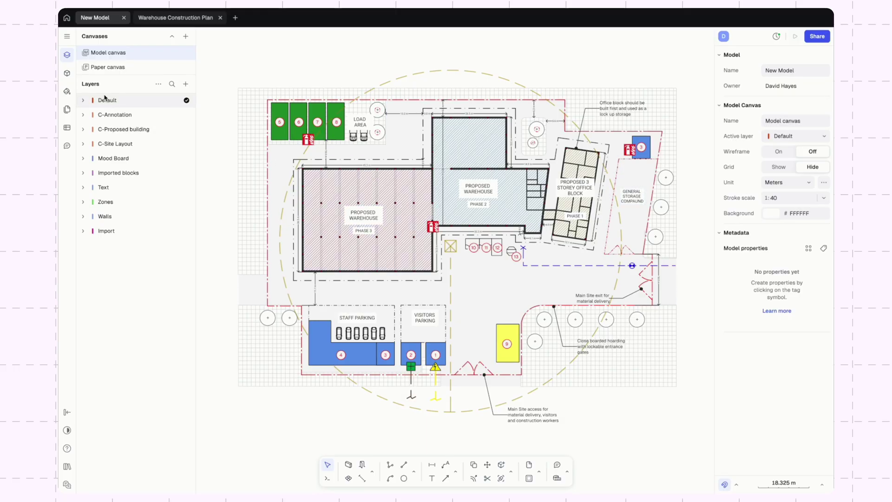
Step: Search the block libraries for "extinguisher"
left_click(68, 74)
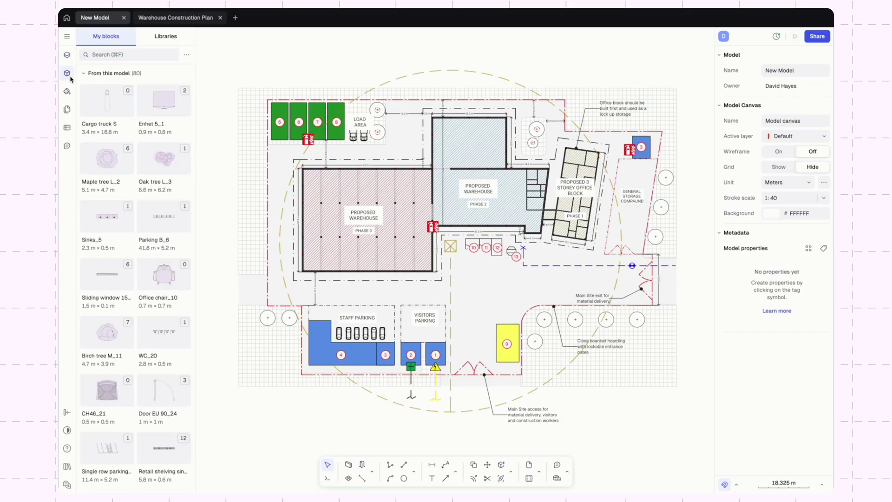
left_click(165, 36)
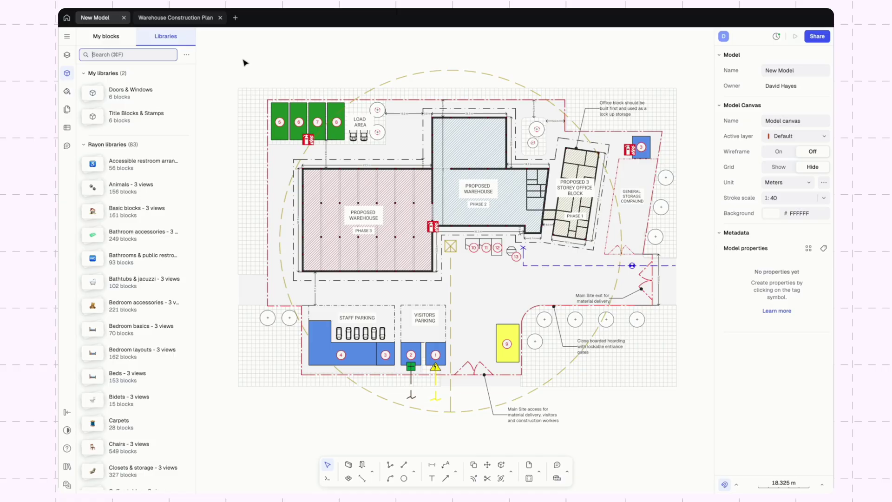
type("extinguisher")
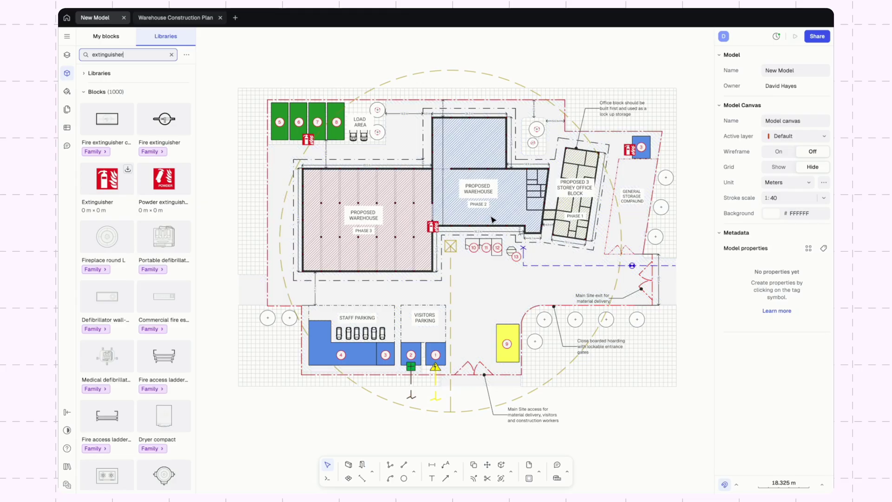
Step: Try copying the extinguisher symbol beside the general storage compound into the open yard below the warehouse, and undo the copy
left_click(628, 151)
key("ctrl+d")
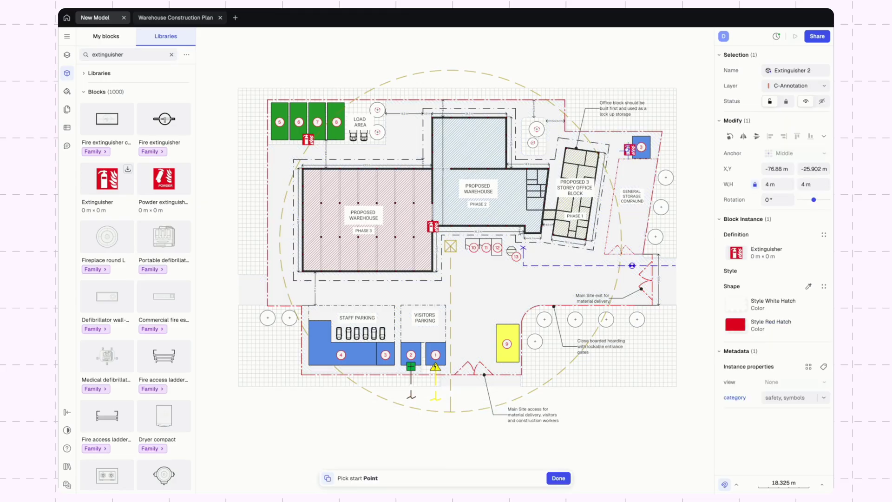
left_click(628, 150)
left_click(468, 267)
key("Escape")
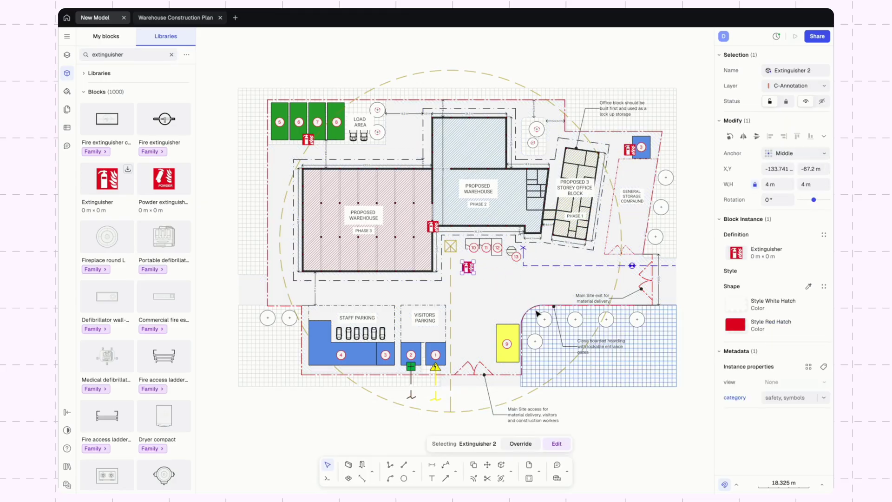
key("ctrl+z")
key("Escape")
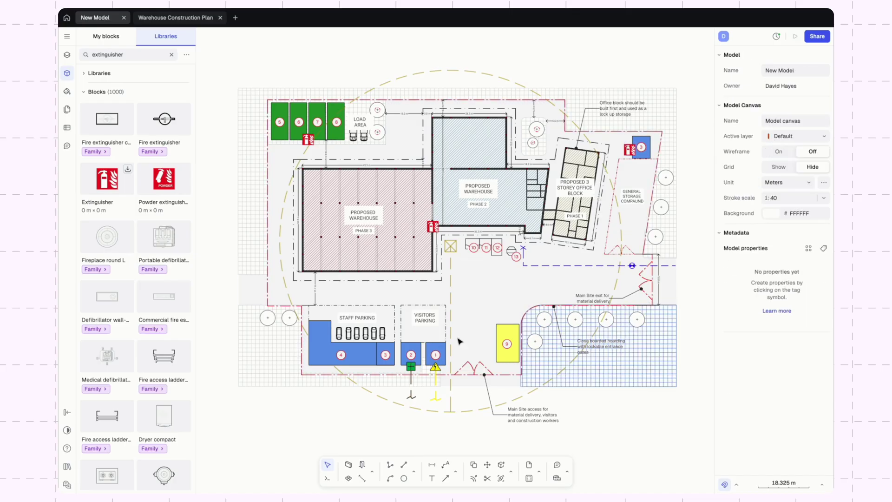
Step: Insert the Extinguisher block from the library into the empty area below the staff parking
middle_click_drag(337, 276, 370, 179)
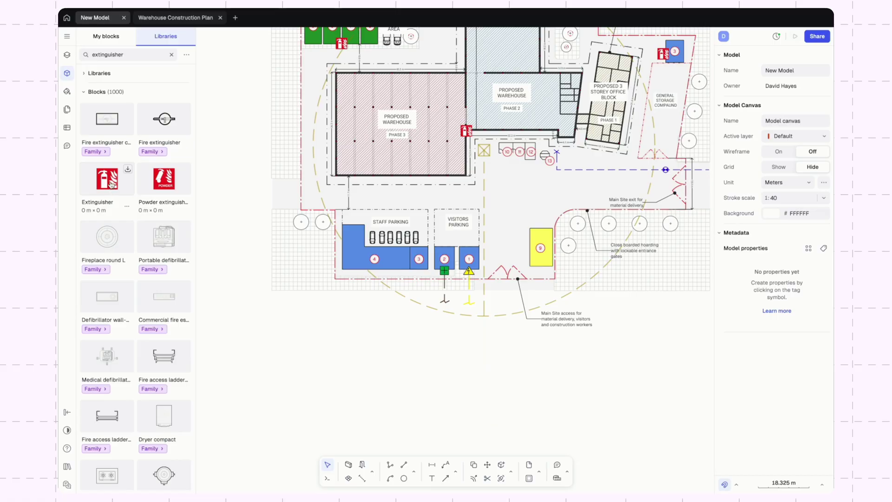
left_click_drag(111, 185, 374, 329)
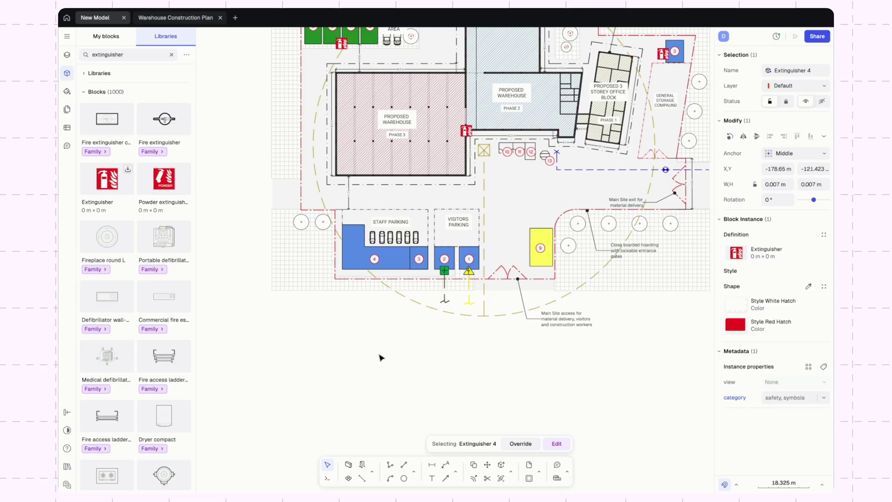
left_click_drag(290, 381, 400, 309)
scroll(367, 324, "up", 5)
scroll(370, 332, "down", 5)
scroll(566, 279, "up", 1)
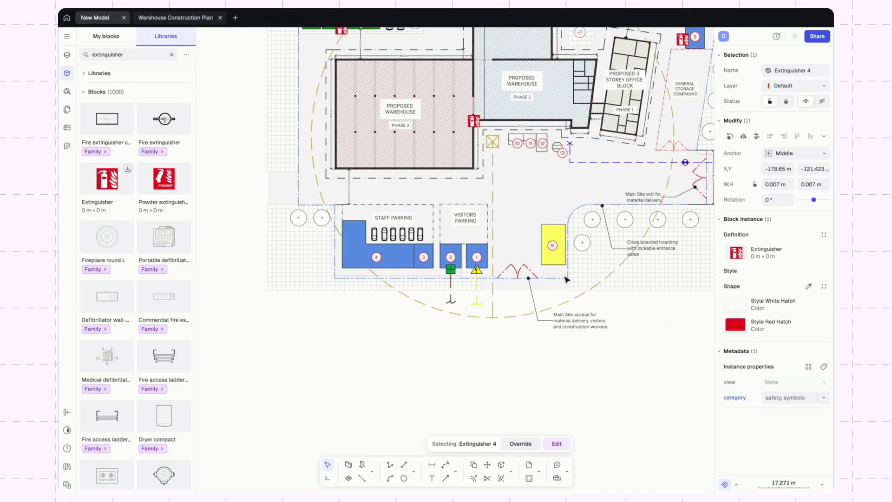
Step: Set the new extinguisher symbol's size to 4 m by 4 m and deselect it
left_click(789, 184)
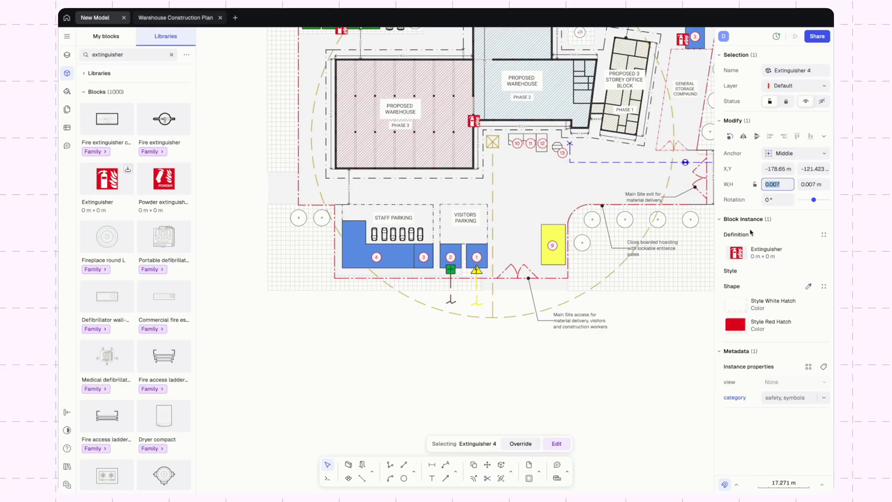
type("4")
key("Return")
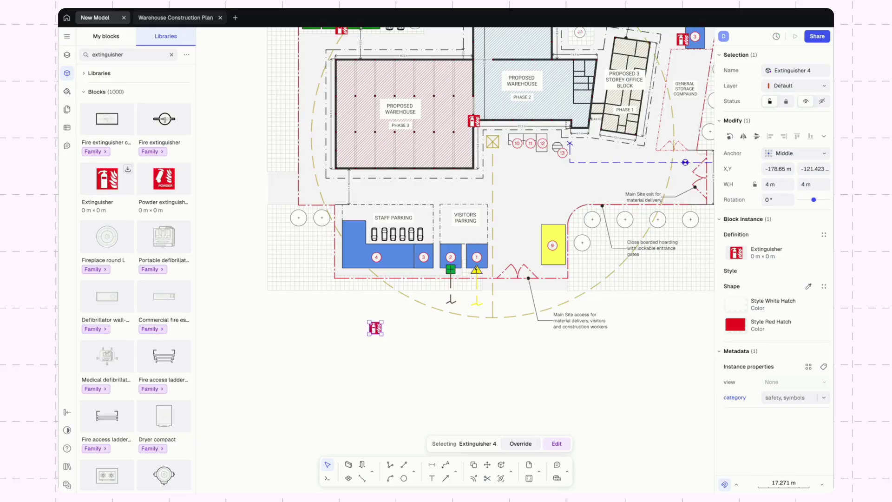
left_click(485, 360)
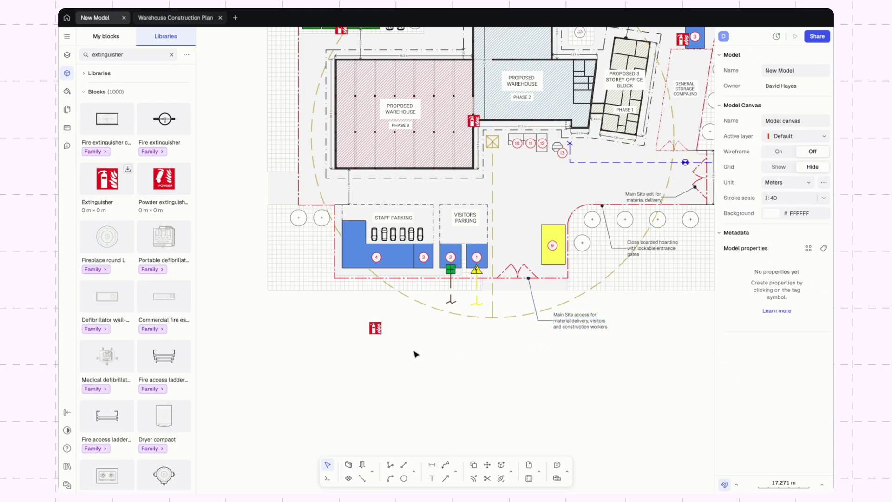
Step: Move the new extinguisher symbol onto blue unit 4 below the staff parking, next to unit 3
middle_click_drag(421, 351, 358, 408)
left_click(312, 386)
left_click_drag(313, 386, 338, 318)
left_click(336, 379)
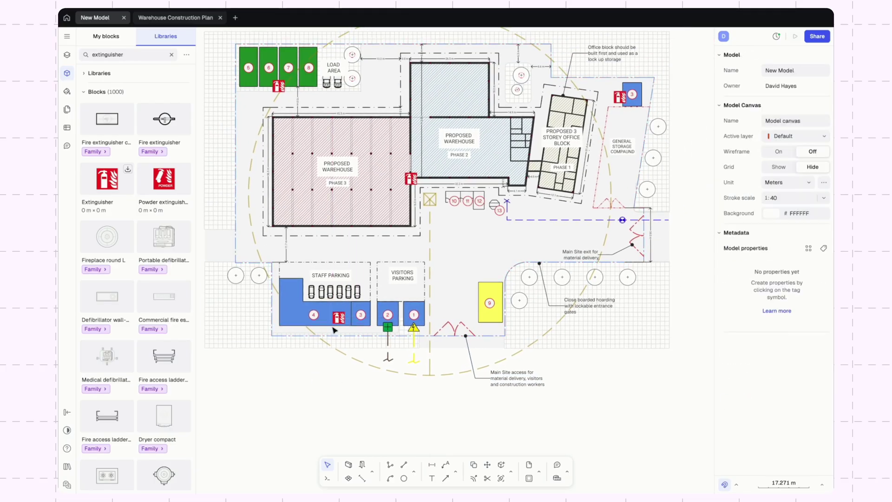
Step: Draw an L-shaped route polyline about 109 m long from the main site access gate through the yard and out past the site exit gate
scroll(333, 324, "up", 5)
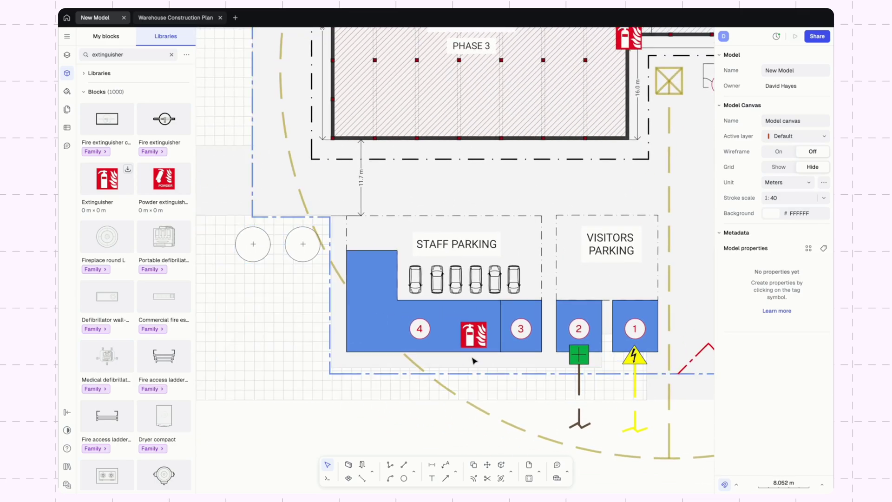
scroll(485, 333, "right", 5)
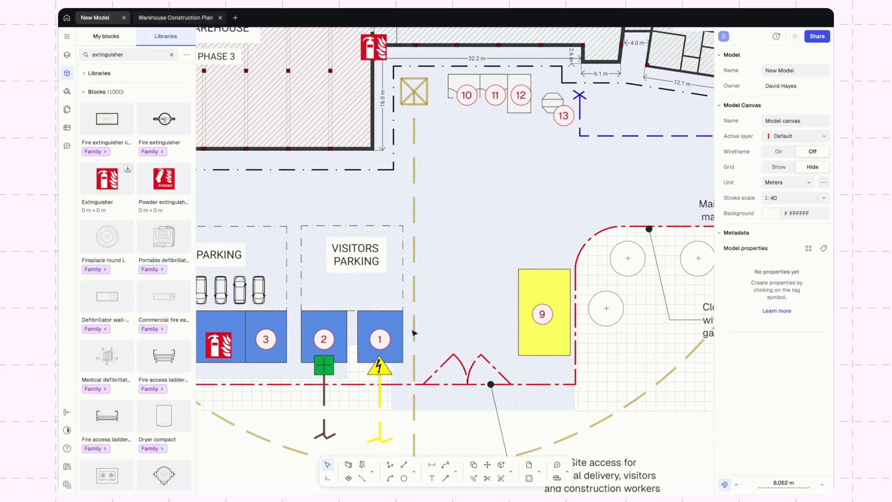
scroll(413, 331, "down", 3)
middle_click_drag(624, 334, 590, 348)
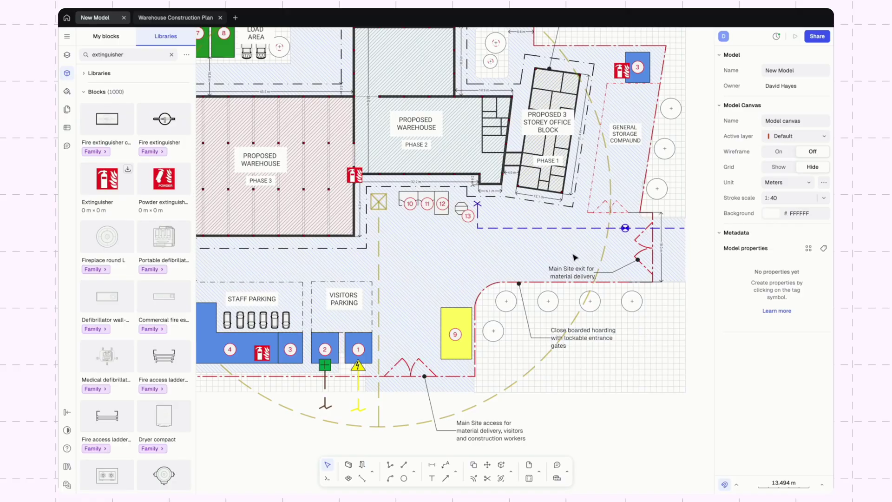
scroll(515, 266, "down", 5)
middle_click_drag(556, 288, 538, 287)
scroll(424, 285, "up", 4)
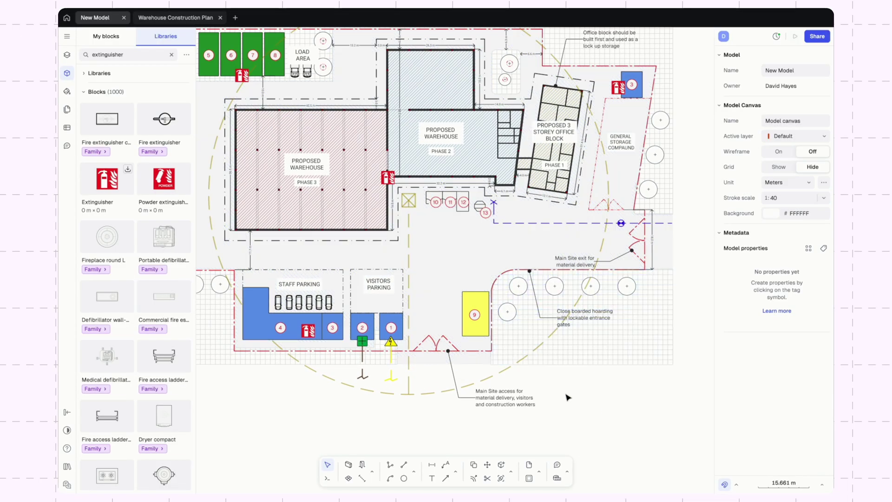
left_click(390, 465)
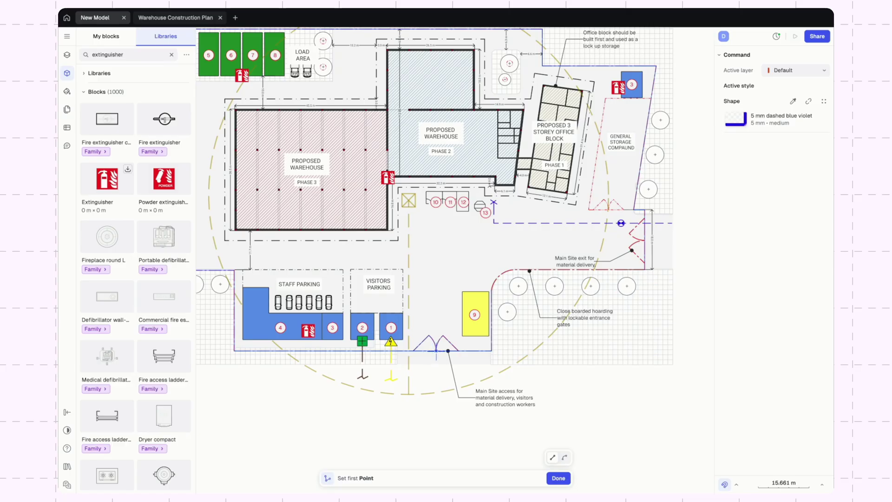
left_click(435, 351)
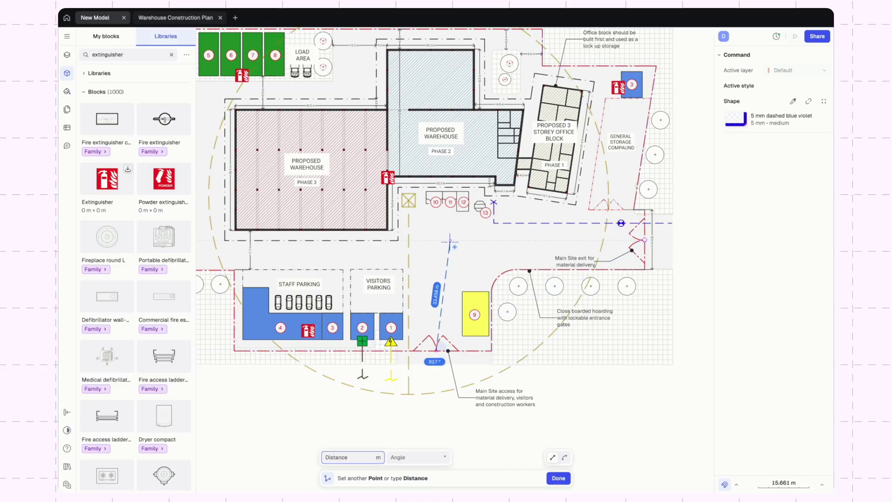
left_click(435, 240)
middle_click_drag(653, 240, 581, 242)
left_click(582, 242)
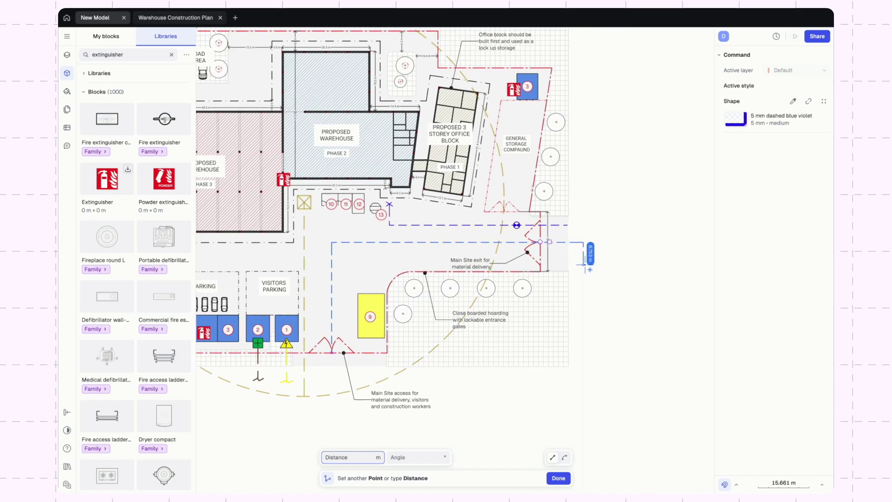
key("Return")
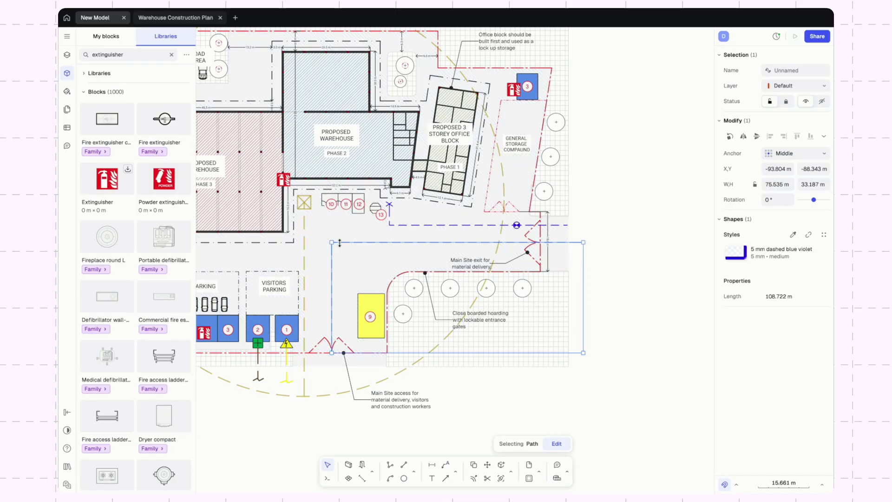
Step: Extend the route path's starting vertex straight down beyond the site access gate, making the path about 116 m long
key("Escape")
scroll(330, 378, "up", 5)
left_click(332, 305)
key("Escape")
double_click(332, 310)
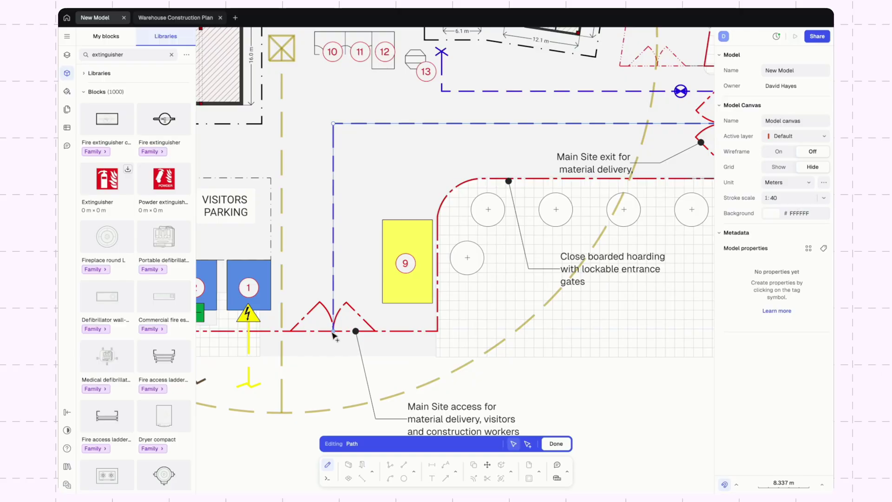
left_click_drag(333, 331, 332, 376)
key("Escape")
key("Escape")
scroll(447, 360, "down", 4)
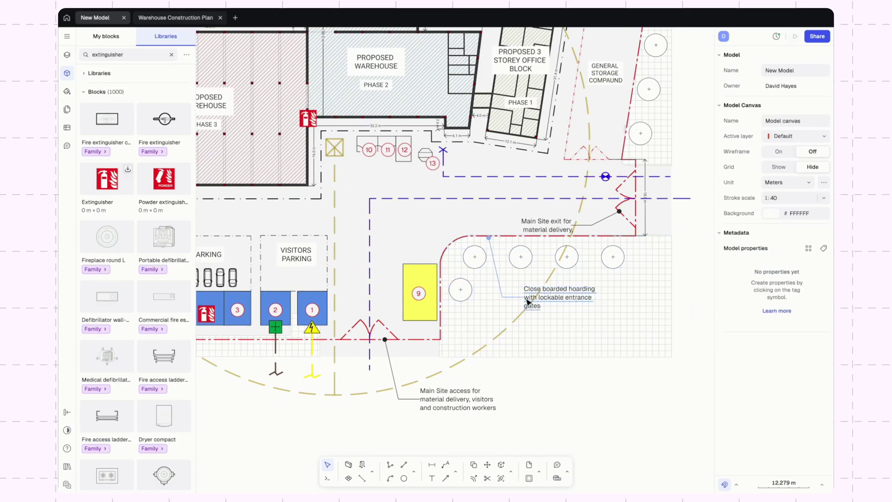
Step: Detach the route path from its dashed blue violet style and recolour its stroke to orange FF9D37
middle_click_drag(528, 299, 461, 294)
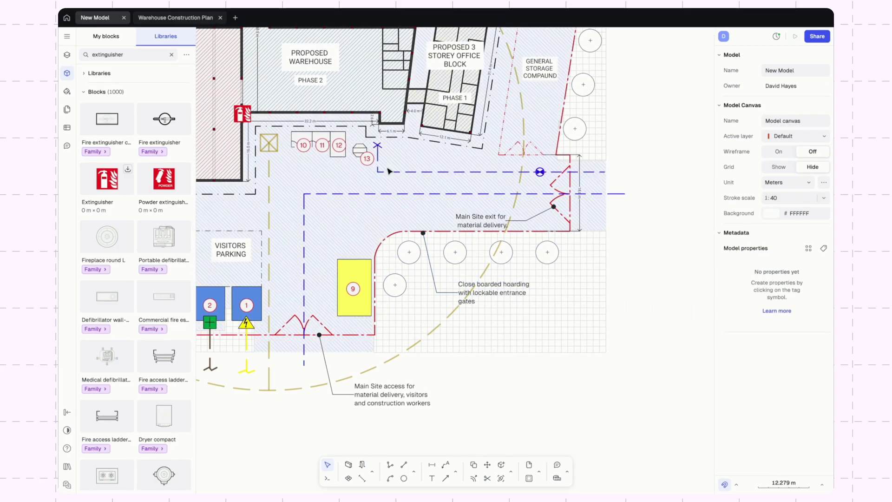
left_click(402, 195)
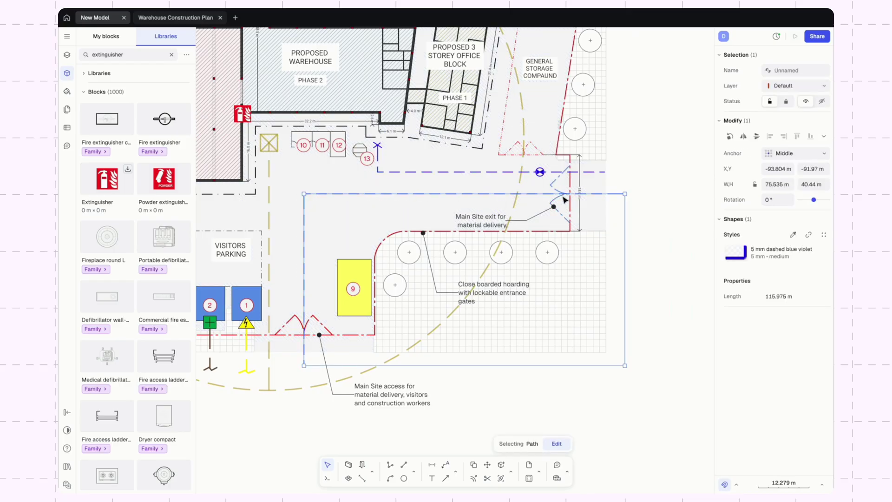
left_click(821, 254)
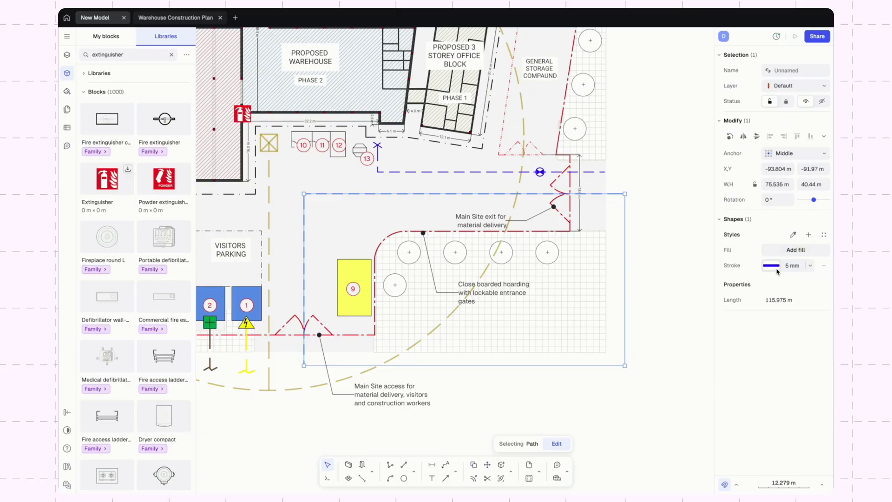
left_click(771, 269)
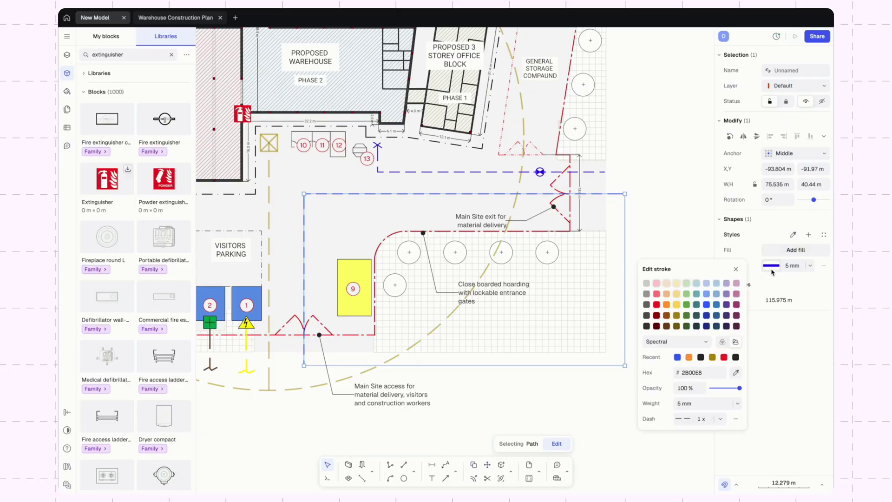
left_click(689, 357)
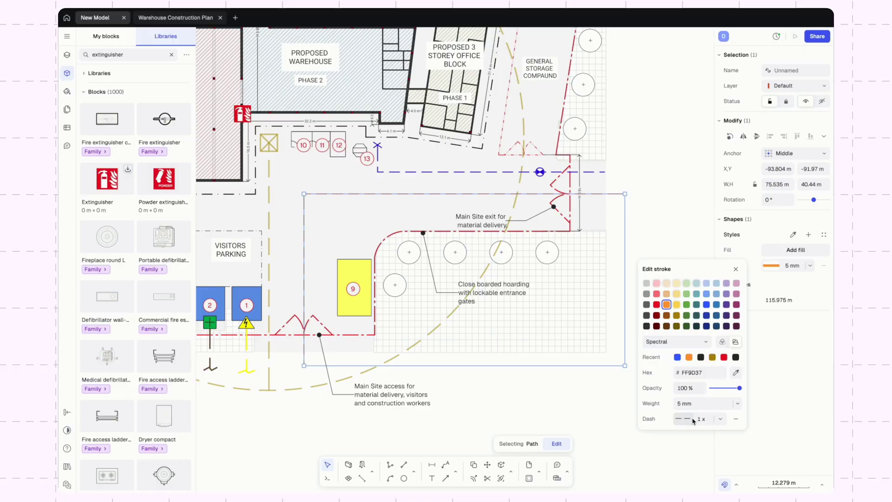
Step: Try a dash scale of 2x and a 10 mm weight on the orange route's stroke
left_click(706, 419)
type("2")
key("Return")
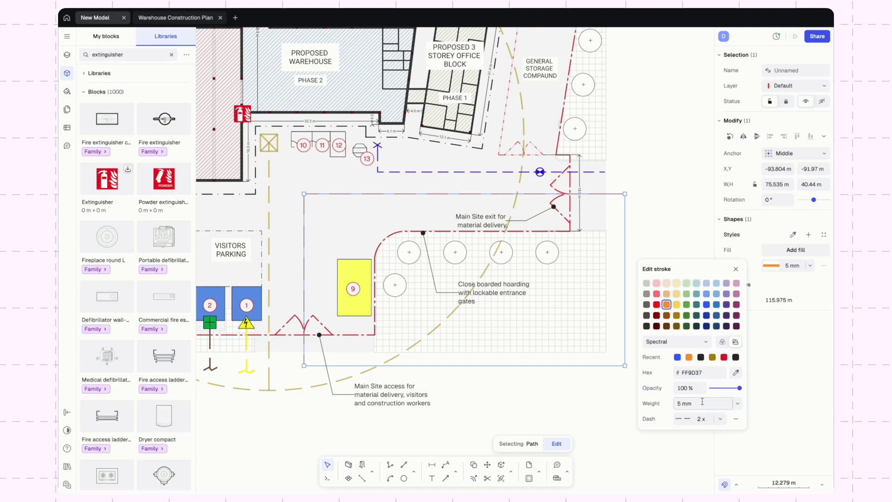
left_click(703, 402)
type("10")
key("Return")
Step: Set the orange route's dash scale to 0.5x and its stroke weight to 15 mm, and close the stroke settings
left_click(709, 420)
type("0.5")
key("Return")
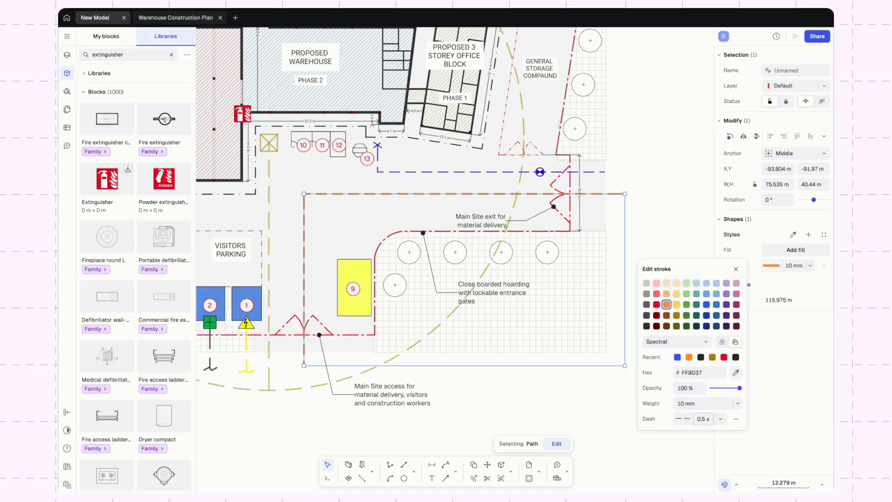
left_click(700, 403)
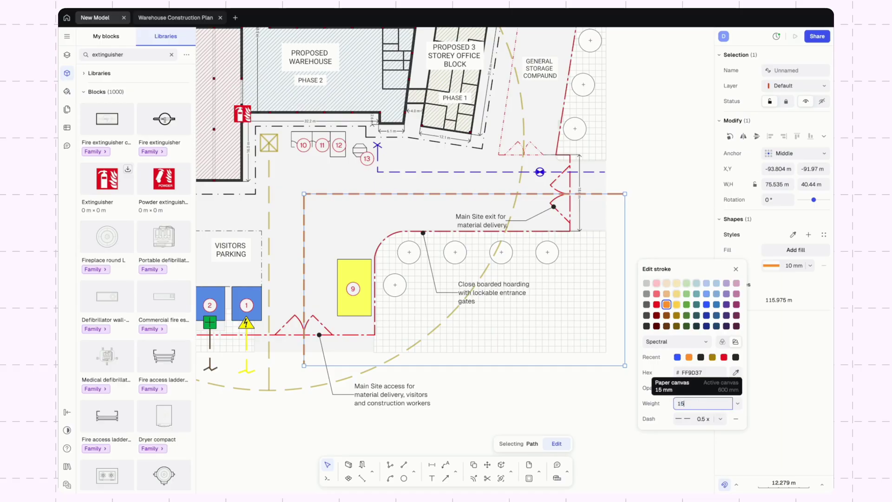
key("Return")
left_click(600, 407)
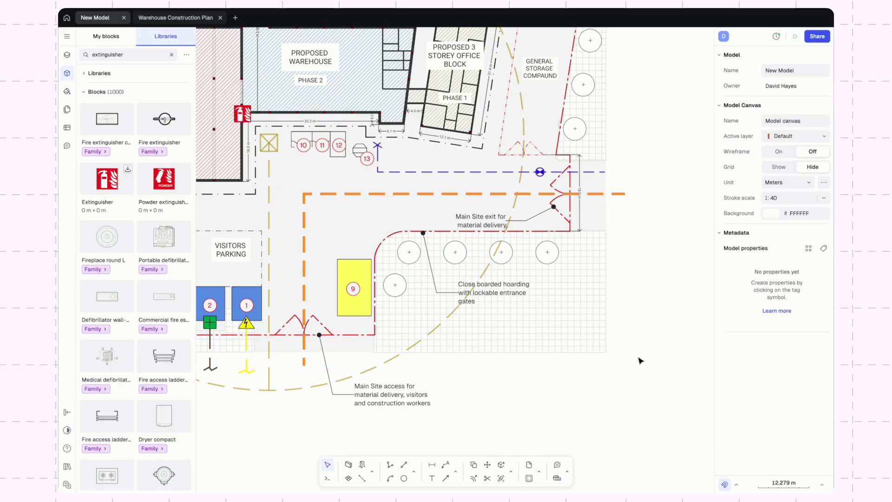
Step: Draw an upward-pointing arrow about 6.5 m long on the vertical part of the orange route, just inside the access gate
scroll(628, 360, "left", 3)
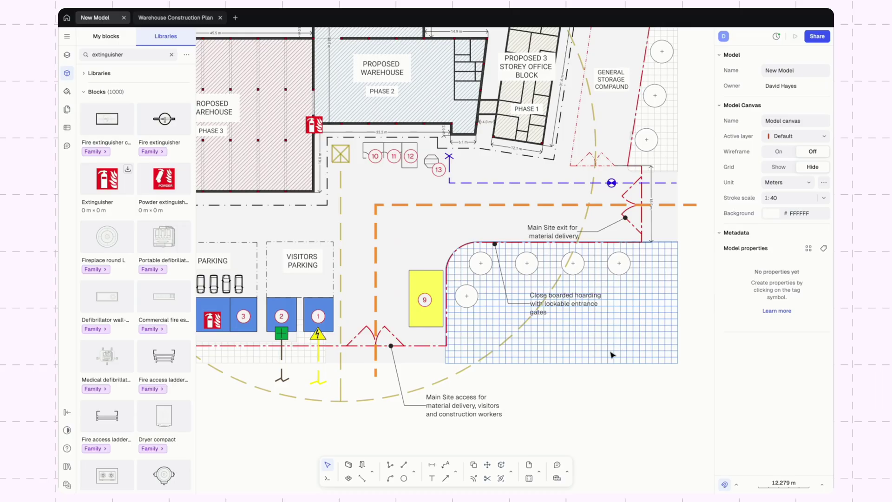
left_click(446, 479)
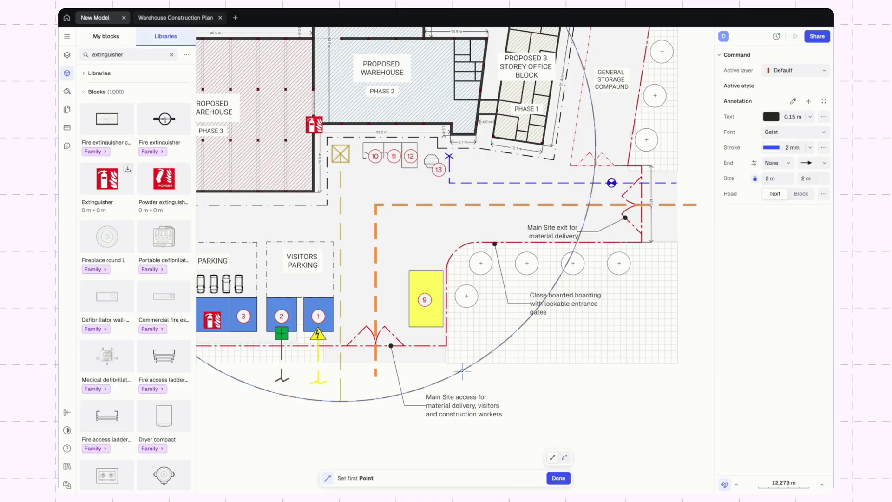
left_click(375, 305)
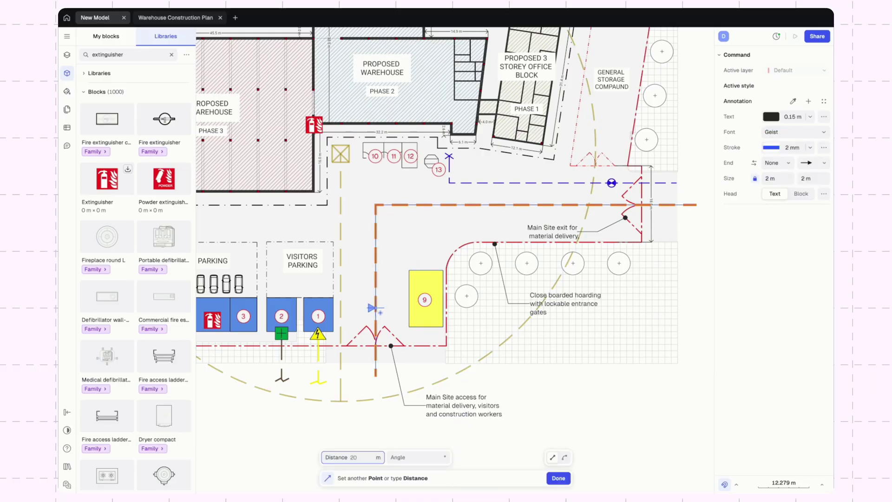
left_click(376, 284)
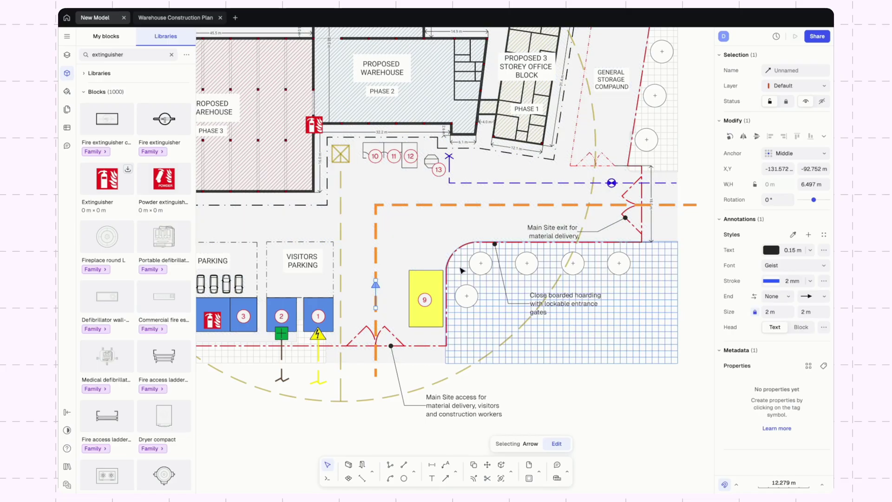
left_click(563, 395)
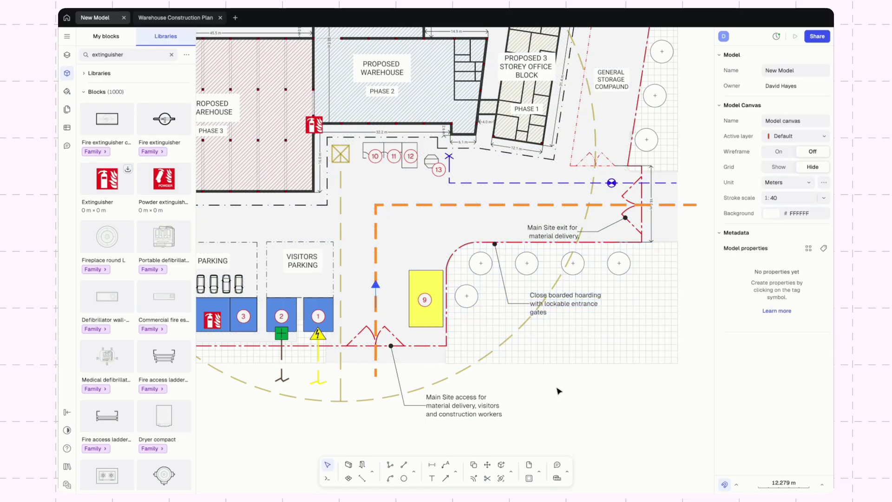
Step: Recolour the stroke of the arrow near the access gate to orange FF9D37 and set its weight to 15 mm
left_click(376, 289)
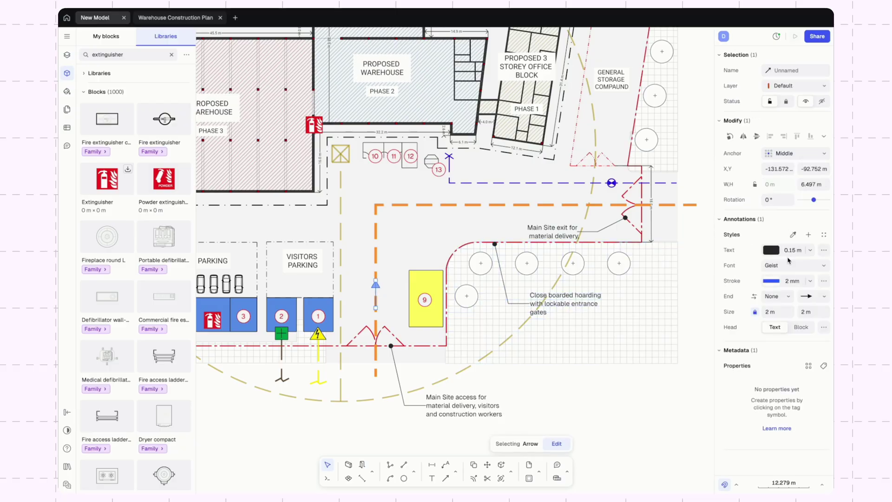
left_click(773, 281)
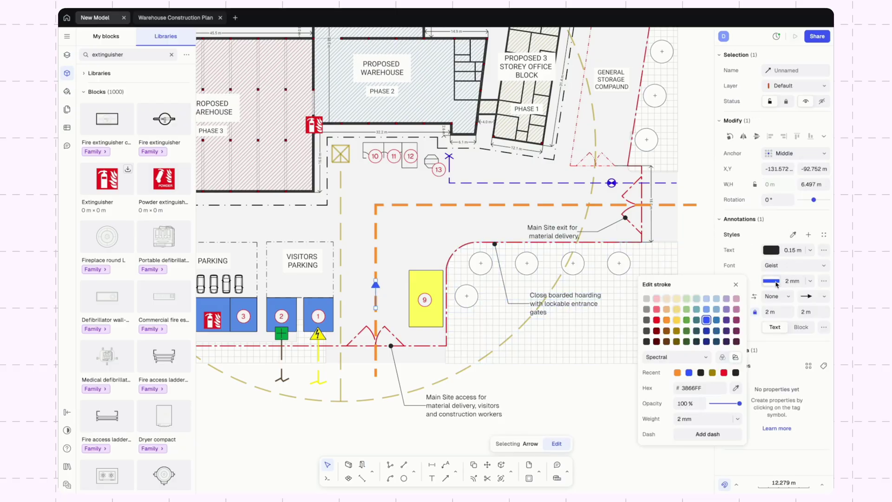
left_click(677, 372)
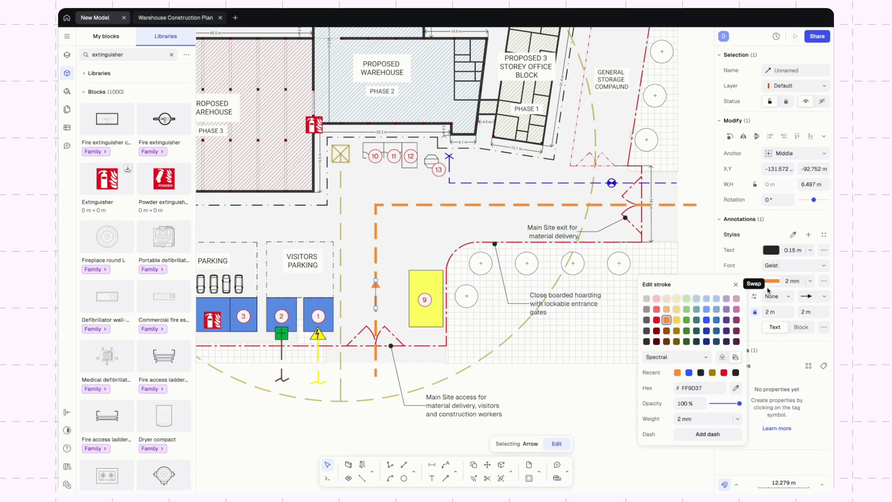
left_click(800, 282)
type("15")
key("Return")
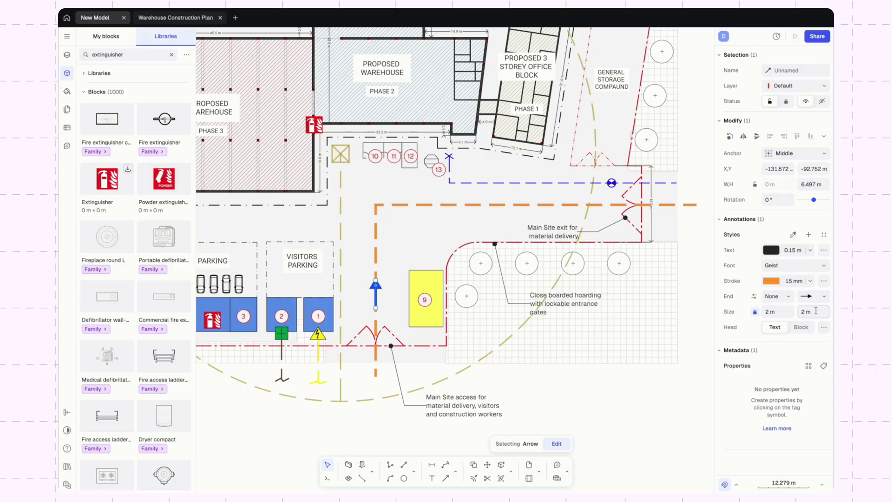
Step: Give the arrow an open arrowhead at its end, set the head size to 5 m and deselect it
left_click(824, 296)
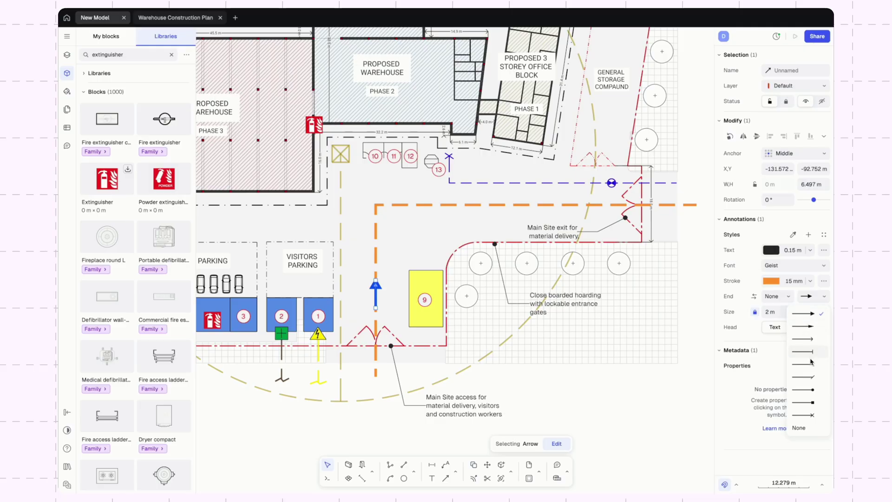
left_click(813, 340)
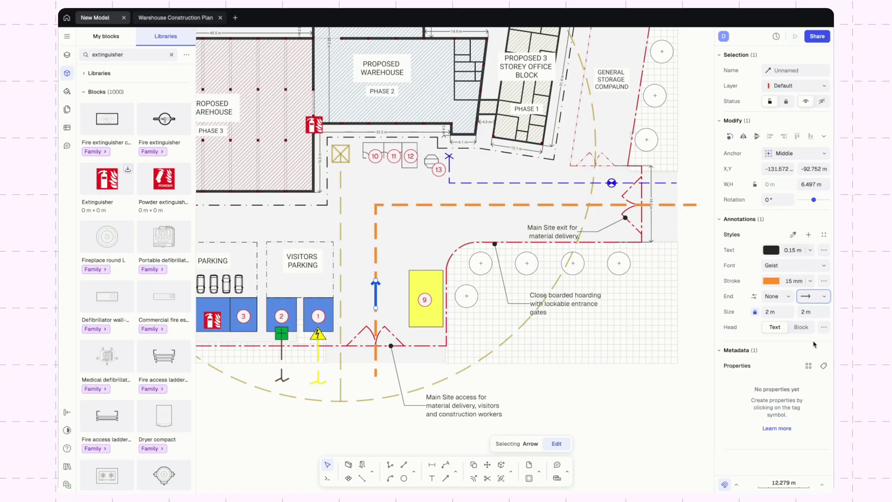
left_click(818, 312)
key("Return")
left_click(673, 406)
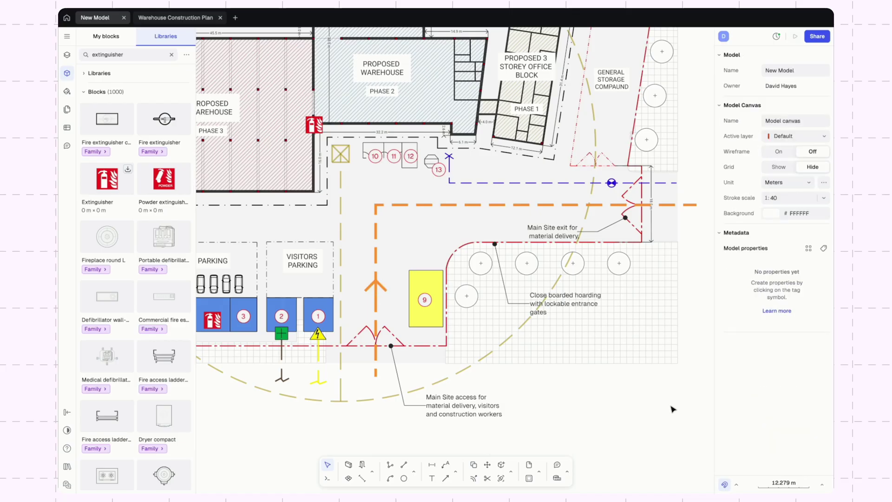
Step: Move the arrow about 2 m down the vertical route and copy it onto the start of the horizontal part of the route
left_click(384, 290)
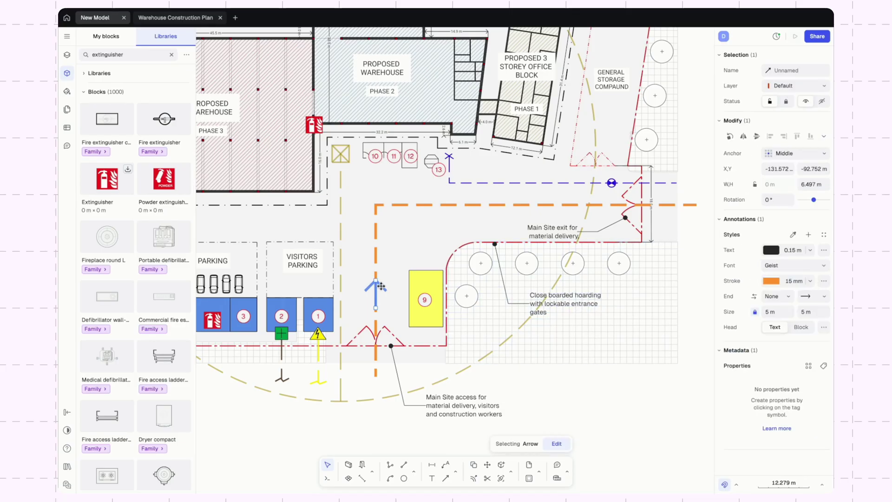
left_click_drag(378, 293, 380, 306)
key("c")
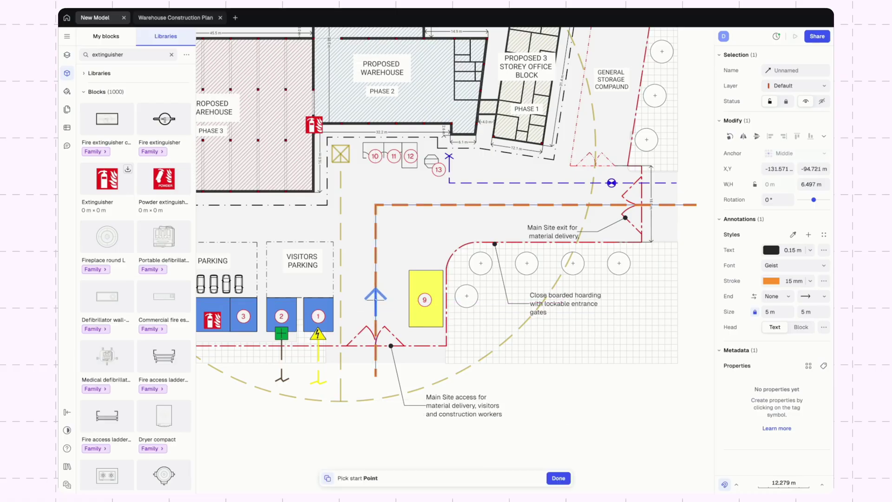
left_click(378, 308)
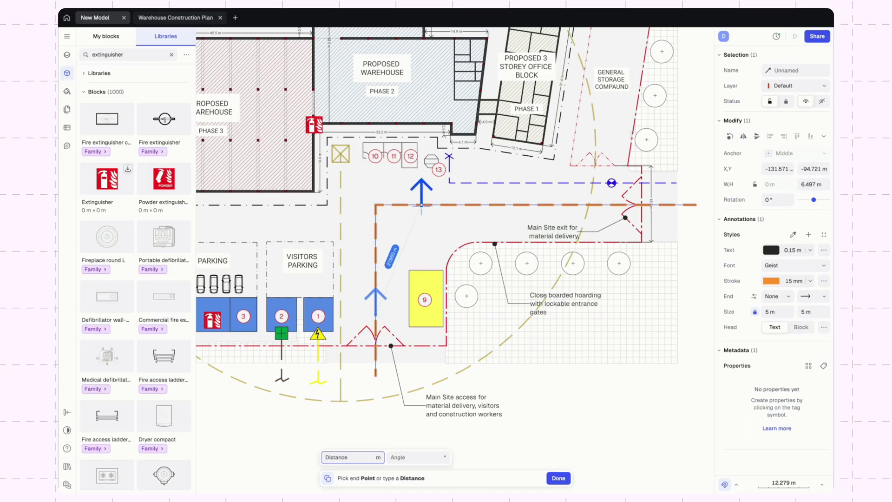
left_click(427, 185)
Step: Rotate the copied arrow 90° clockwise about its base so it points along the horizontal route towards the exit
type("ro")
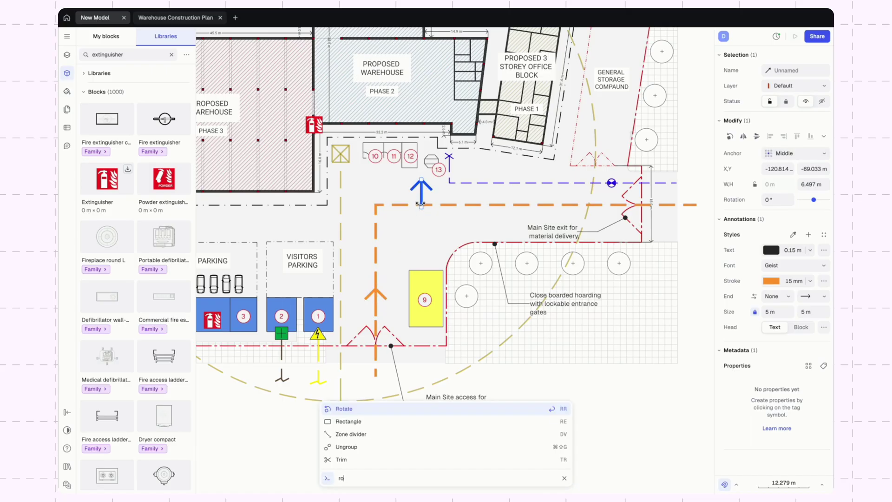
key("Return")
left_click(422, 206)
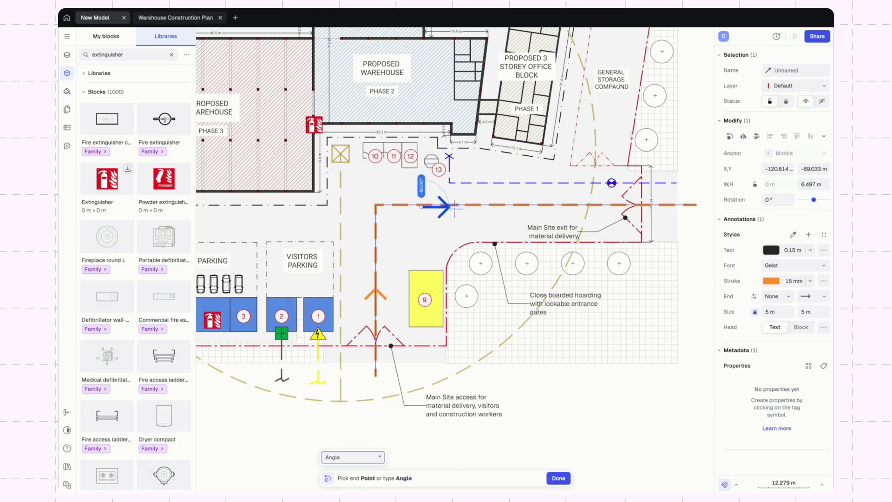
left_click(457, 207)
Step: Reposition the rotated arrow on the horizontal route and copy it to a point before the exit gate and to the route's end
left_click_drag(433, 207, 424, 206)
type("c")
key("Return")
left_click(423, 205)
scroll(565, 204, "right", 5)
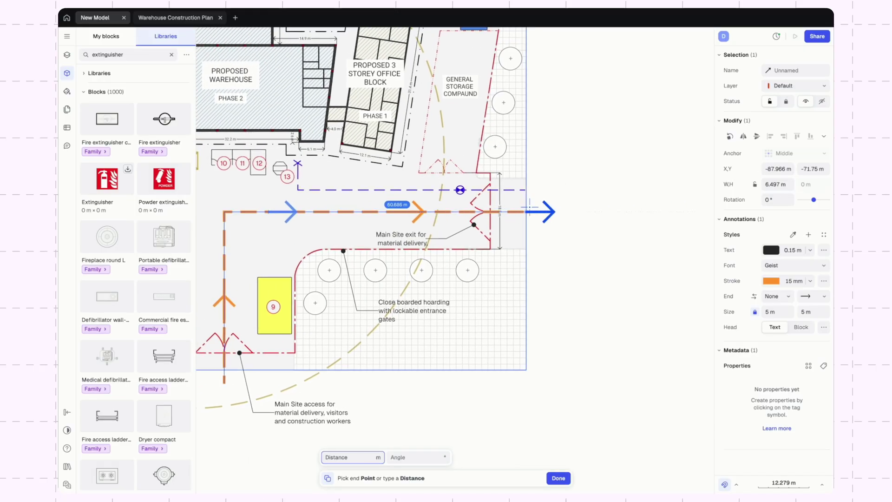
key("Escape")
Step: Search the block libraries for "truck" and insert the Cargo truck S block in the empty area below the site
scroll(567, 273, "down", 5)
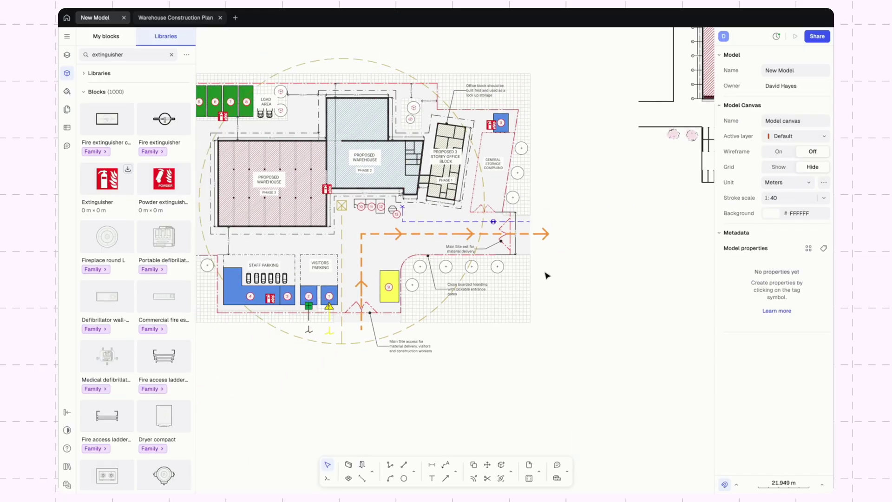
scroll(567, 273, "right", 2)
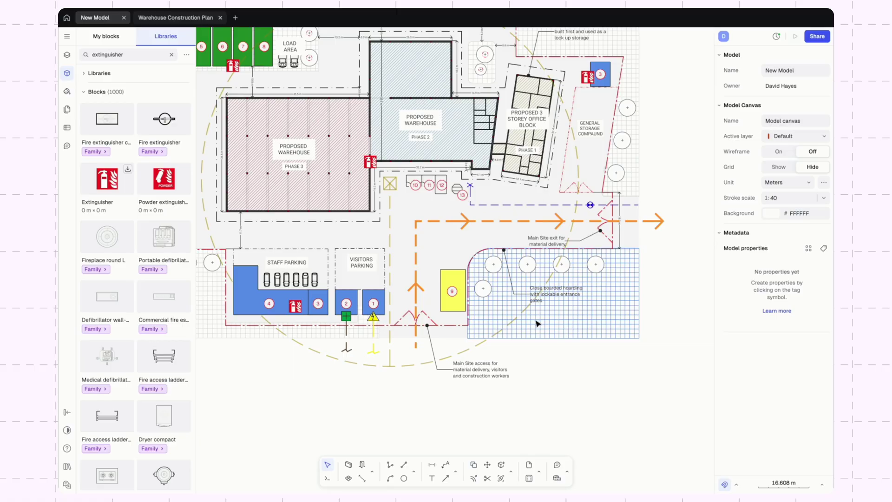
left_click(171, 55)
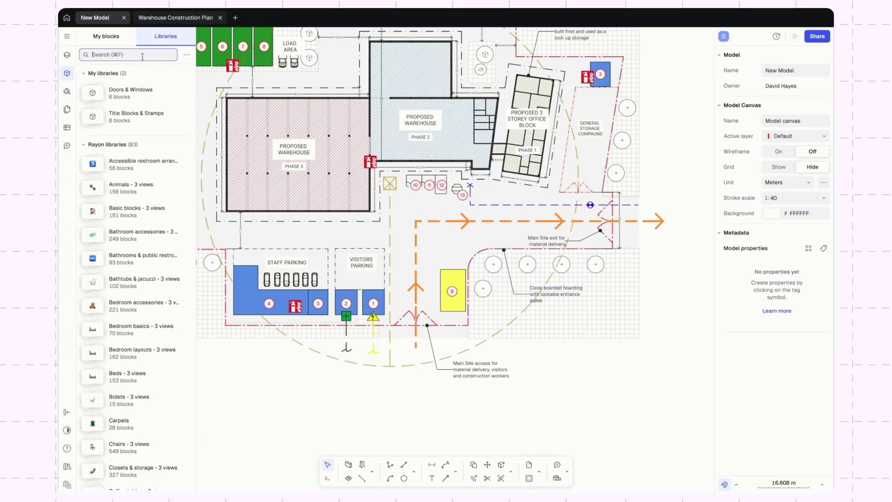
type("truck")
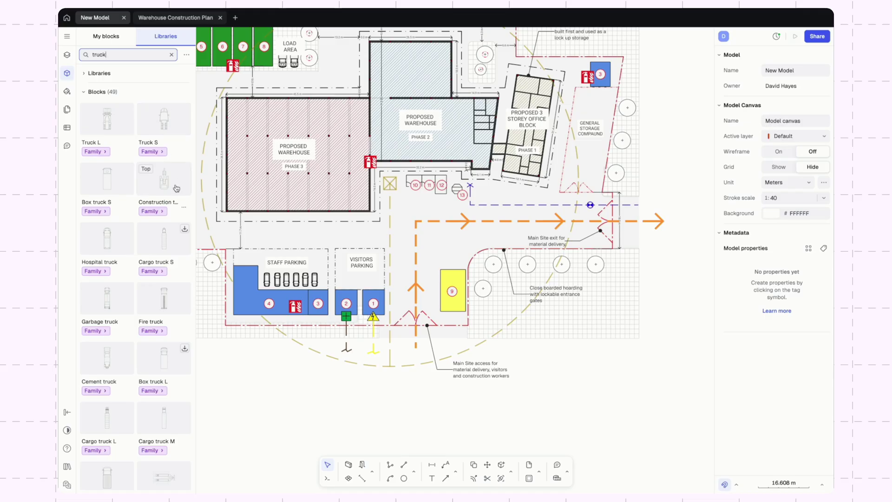
left_click_drag(160, 244, 553, 372)
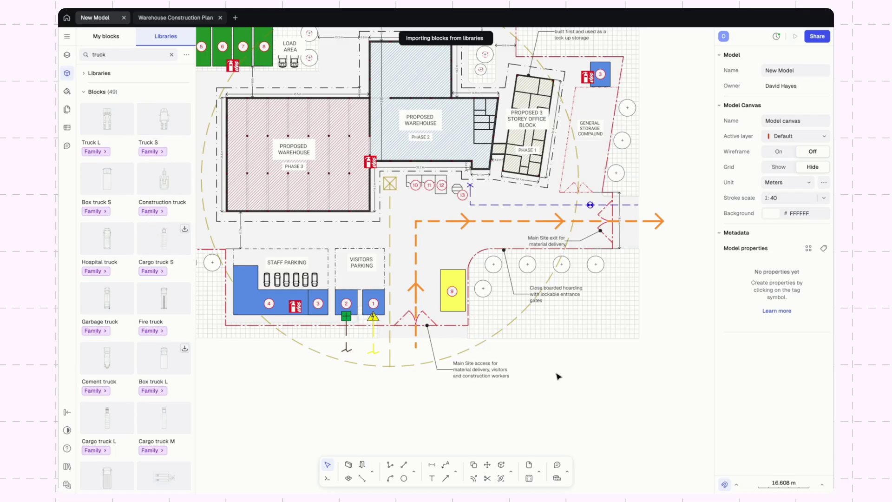
Step: Rotate the cargo truck to -90° and place it on the horizontal route between the corner and the first arrow
left_click_drag(593, 325, 623, 370)
left_click_drag(582, 344, 587, 216)
scroll(463, 215, "up", 5)
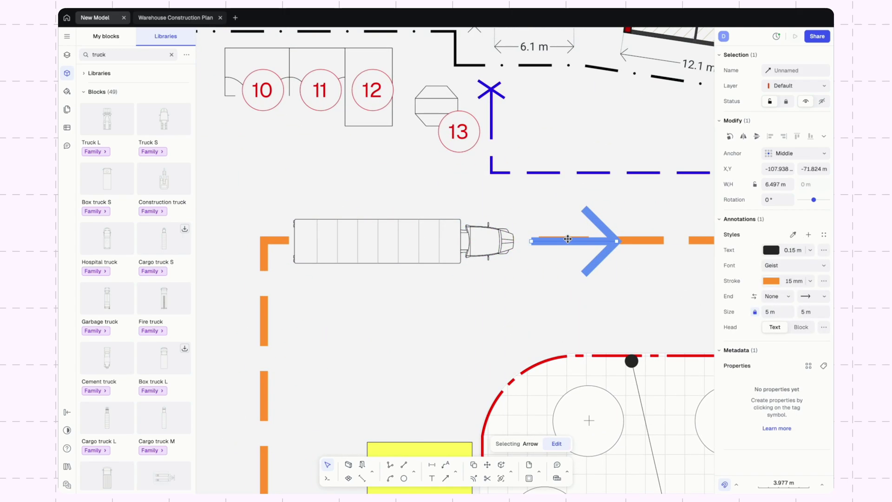
left_click(553, 255)
scroll(553, 255, "down", 5)
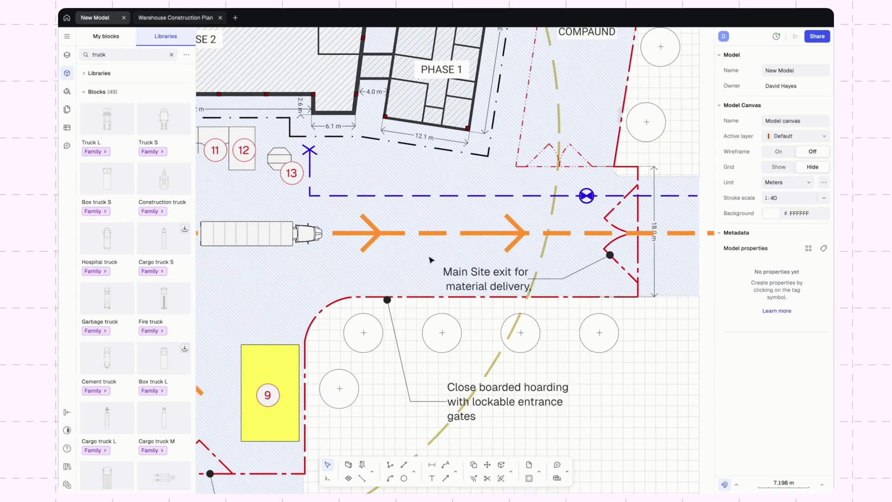
scroll(431, 259, "down", 5)
Step: Arrange the cargo truck behind the orange dashed route line and deselect it
left_click(416, 238)
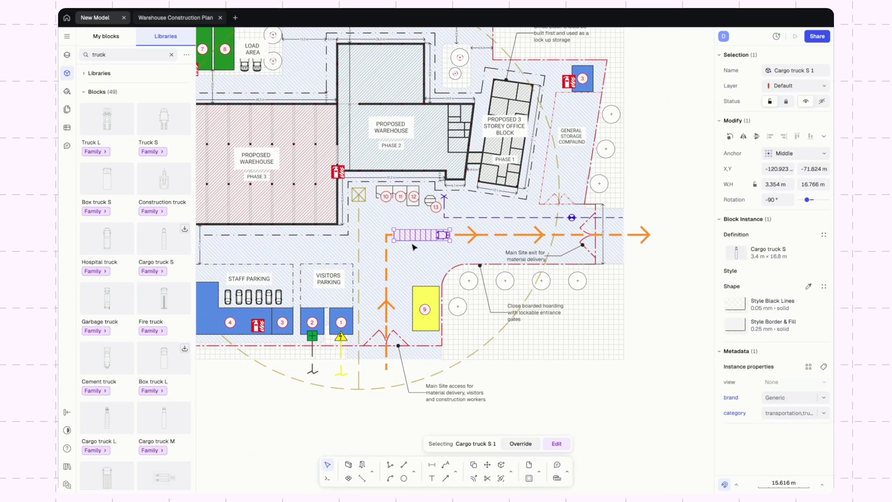
scroll(416, 246, "up", 5)
right_click(429, 232)
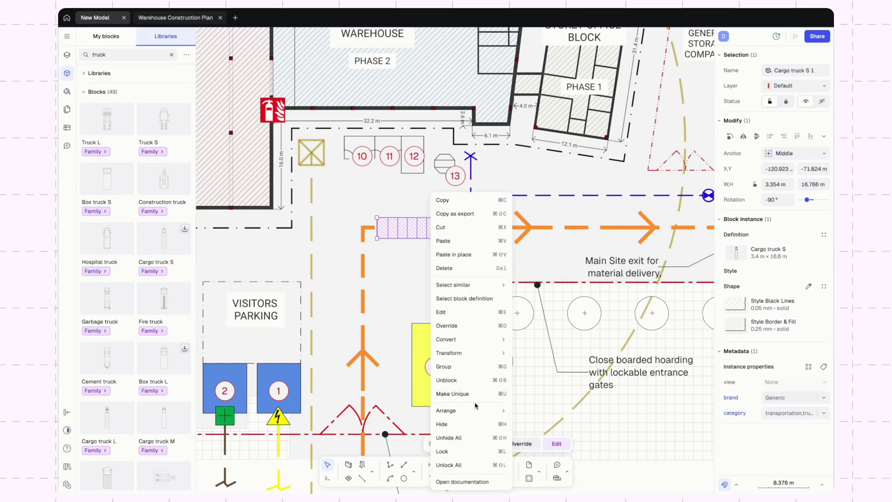
mouse_move(475, 408)
left_click(549, 453)
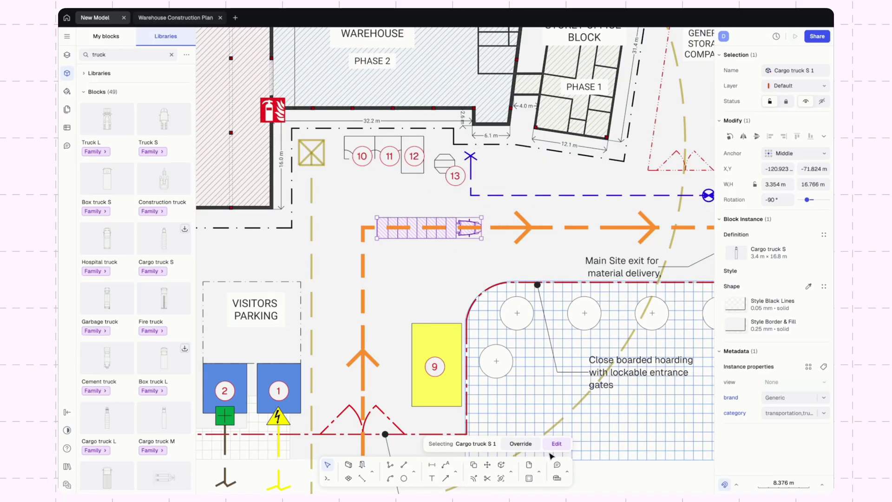
key("Escape")
Step: Add a horizontal dimension across the access road between blue block 1 and yellow block 9, placed just above the gate
scroll(512, 275, "down", 5)
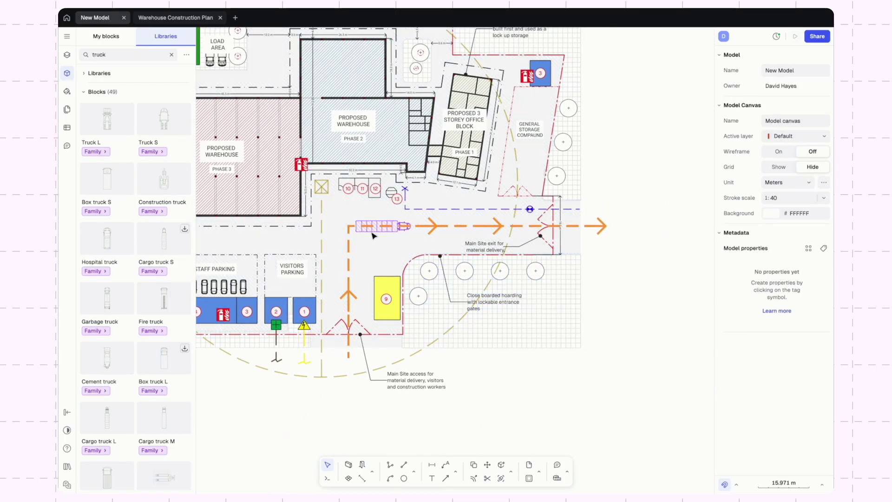
scroll(468, 320, "left", 4)
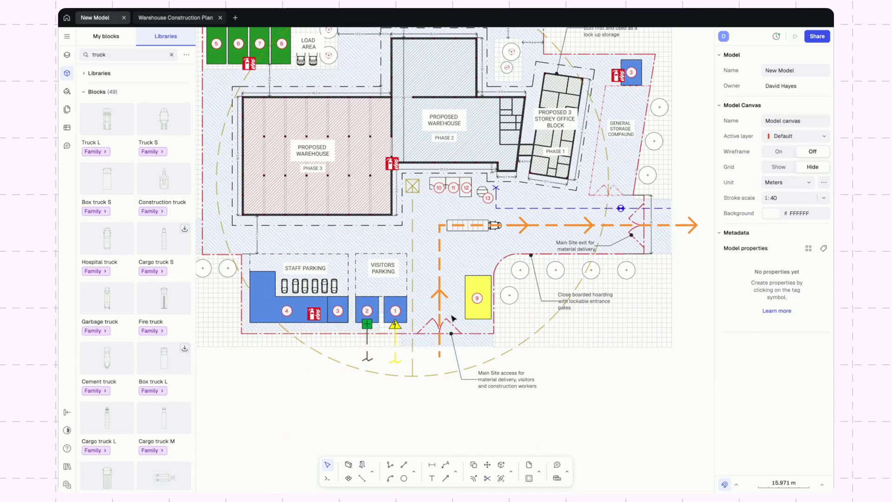
scroll(522, 234, "up", 6)
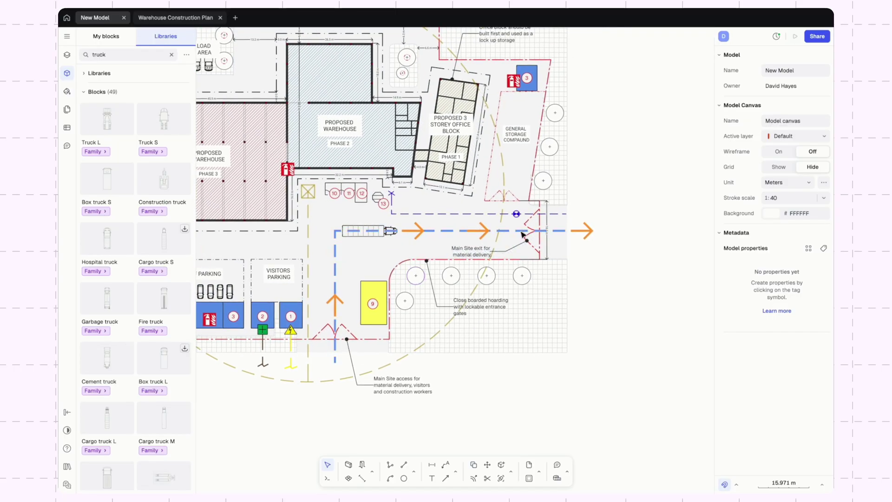
scroll(523, 235, "down", 4)
scroll(432, 305, "up", 3)
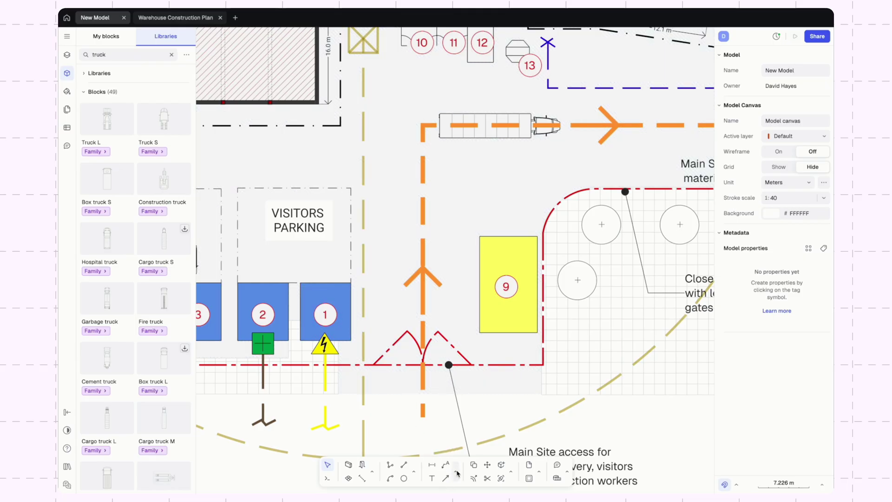
left_click(431, 464)
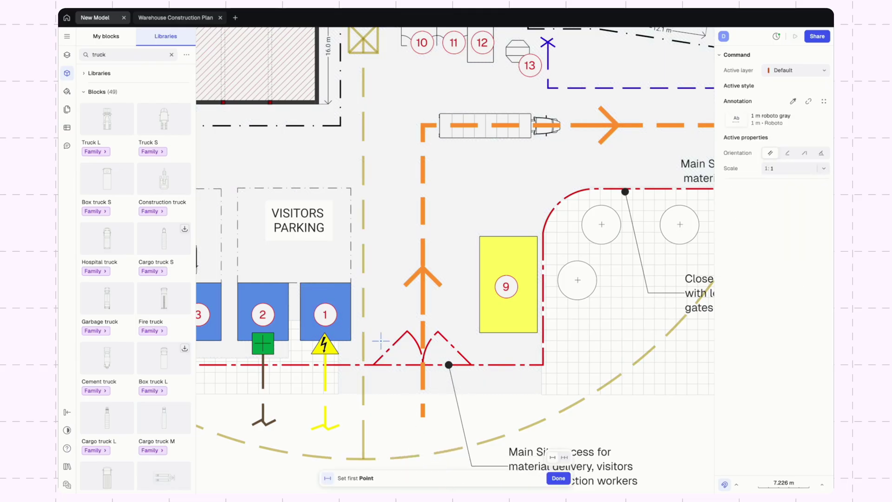
left_click(351, 300)
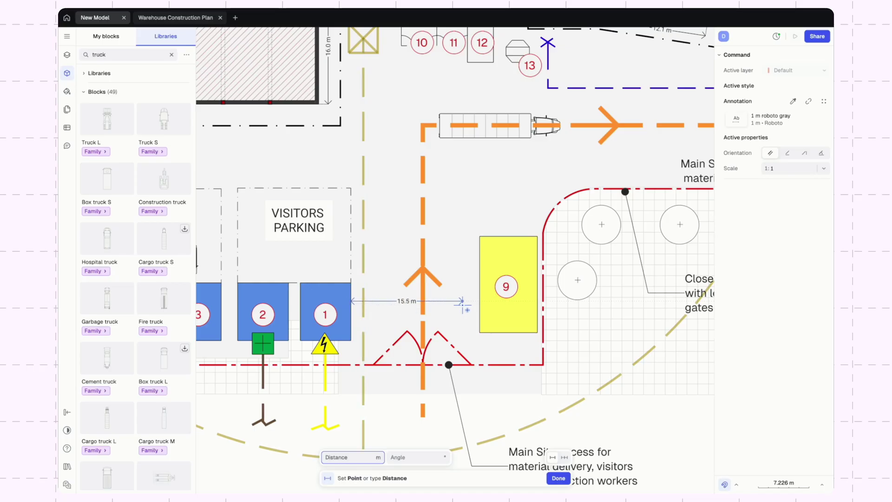
left_click(479, 302)
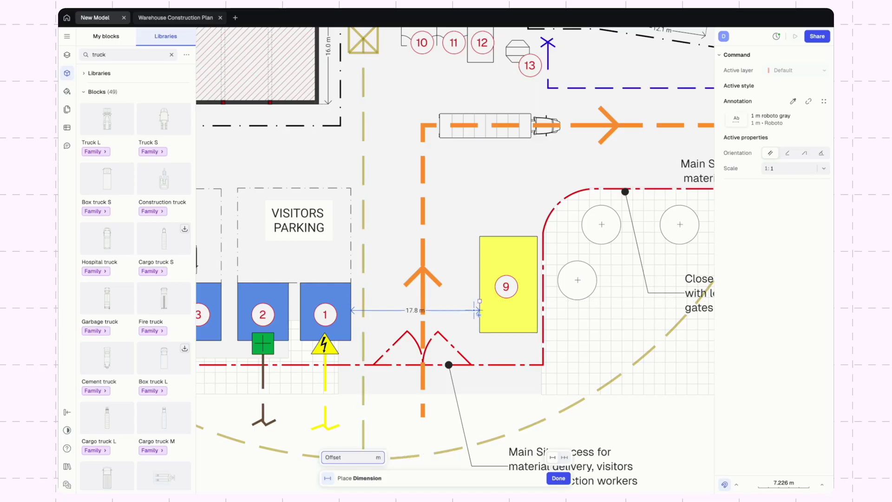
left_click(480, 311)
scroll(494, 347, "up", 5)
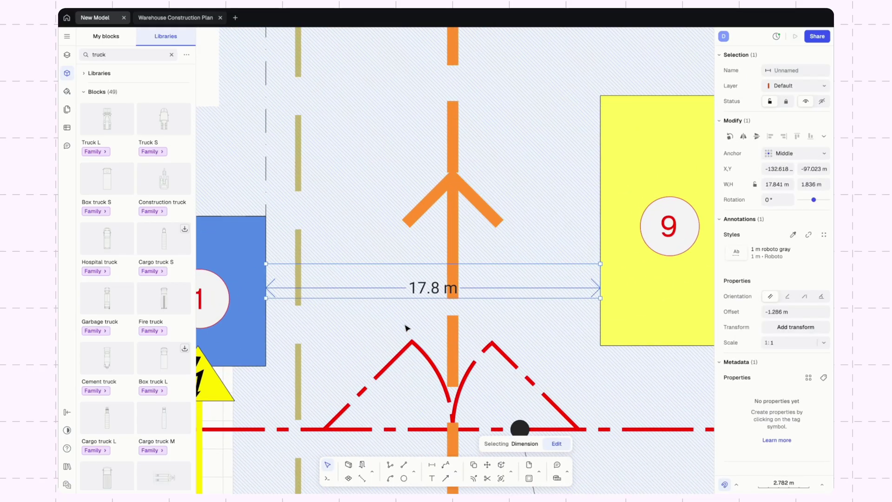
scroll(442, 321, "down", 2)
scroll(442, 320, "down", 5)
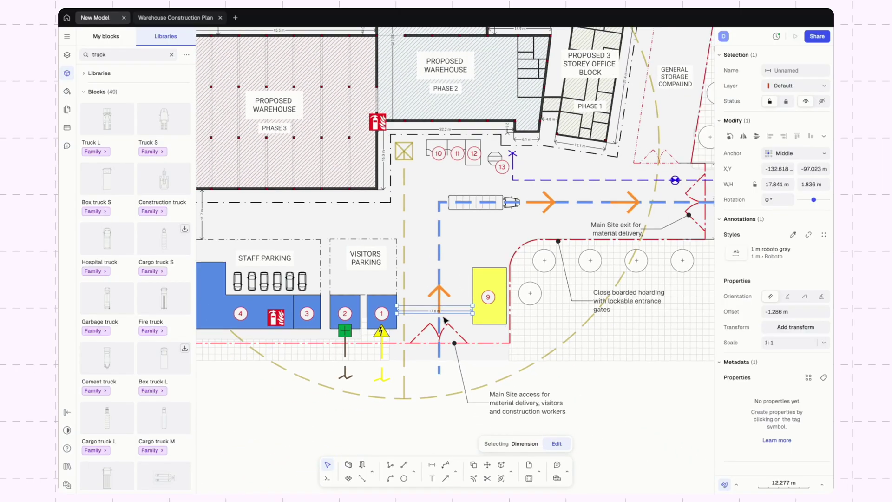
left_click(587, 385)
Step: Detach the access road dimension between blocks 1 and 9 from its style and give its line a 0.2 mm blue stroke
middle_click_drag(633, 302, 543, 318)
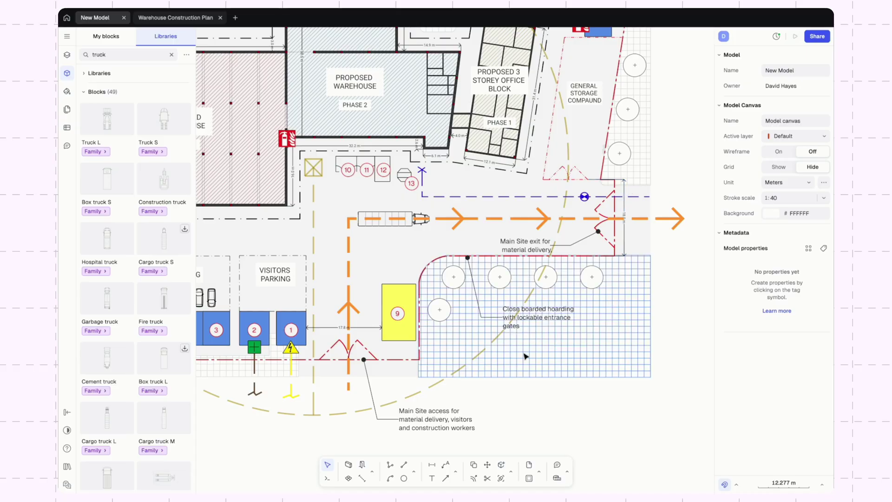
left_click(332, 329)
scroll(331, 328, "up", 3)
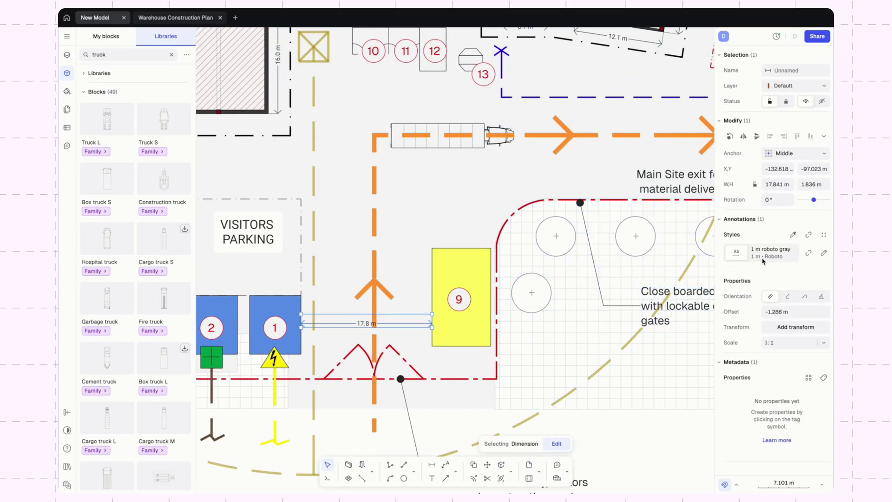
left_click(810, 258)
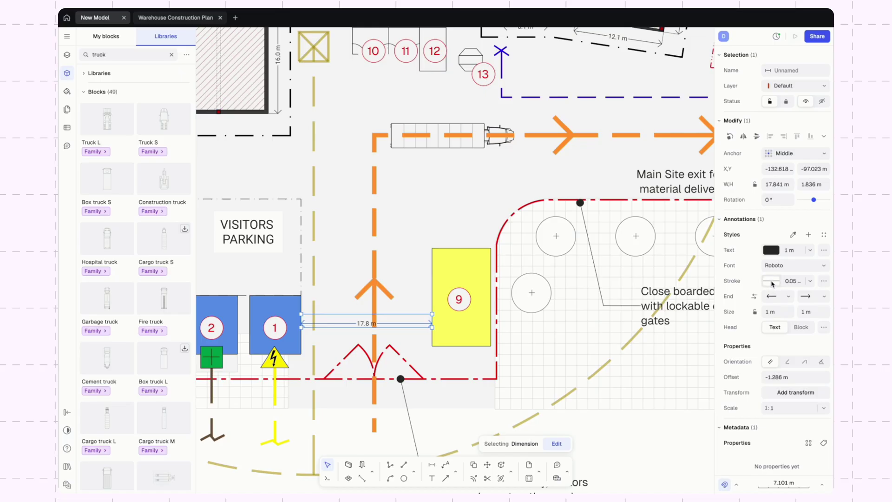
left_click(797, 280)
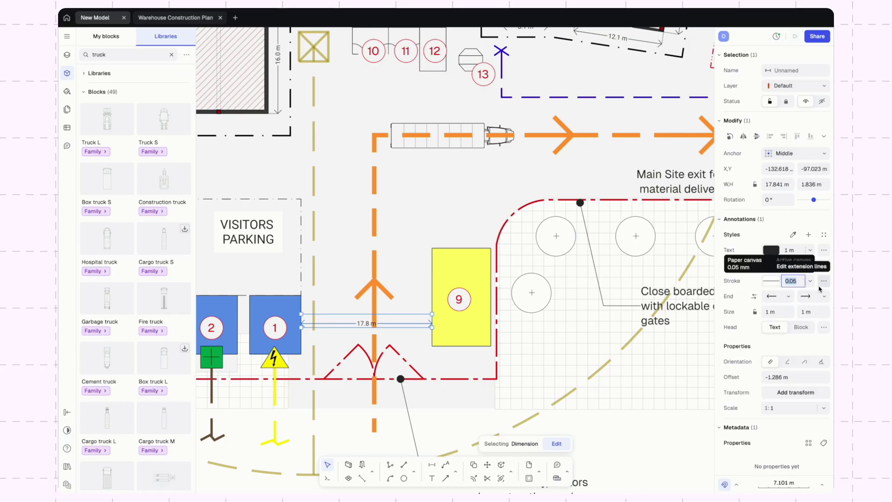
type("0.2")
key("Return")
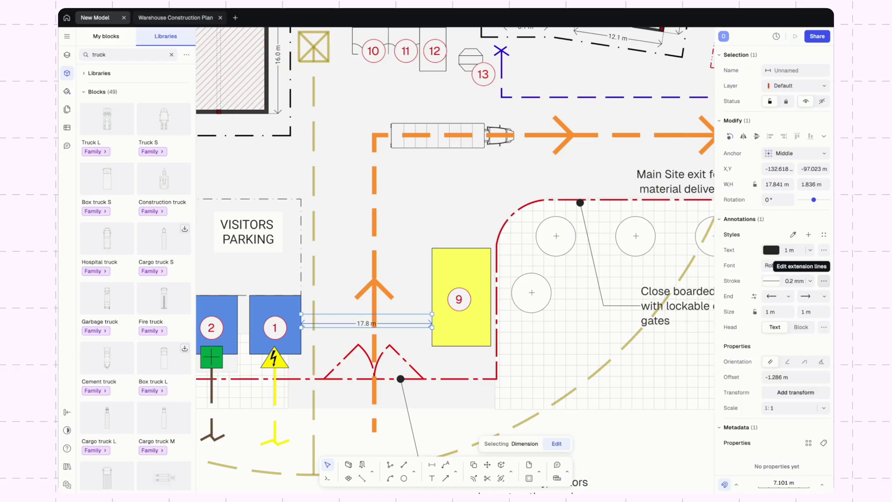
left_click(771, 281)
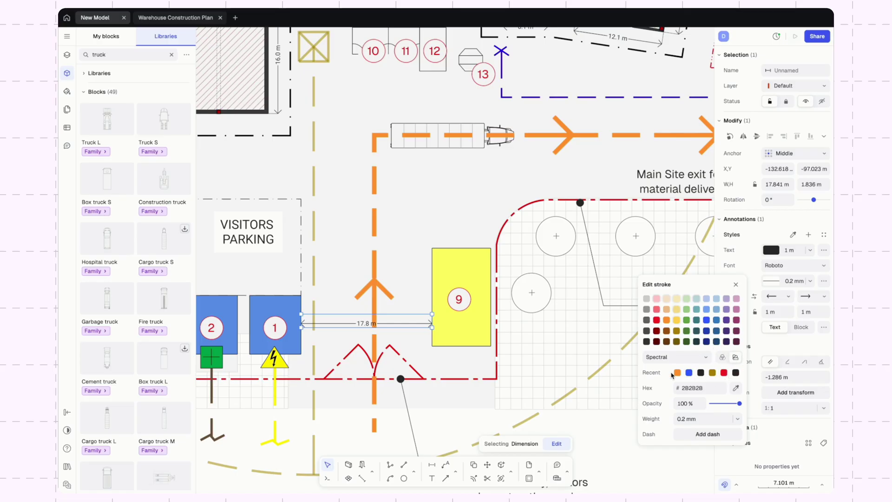
left_click(689, 373)
left_click(758, 279)
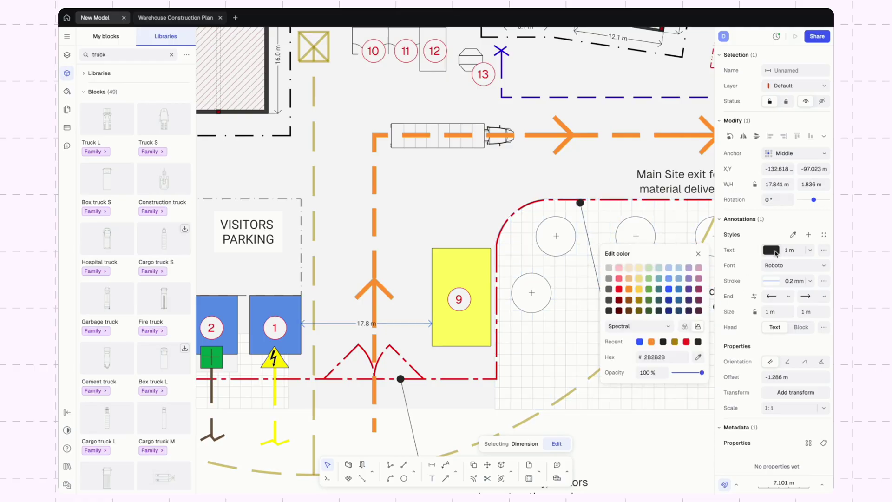
Step: Make the access road dimension's text blue and set its text size to 2 m
left_click(771, 250)
left_click(669, 288)
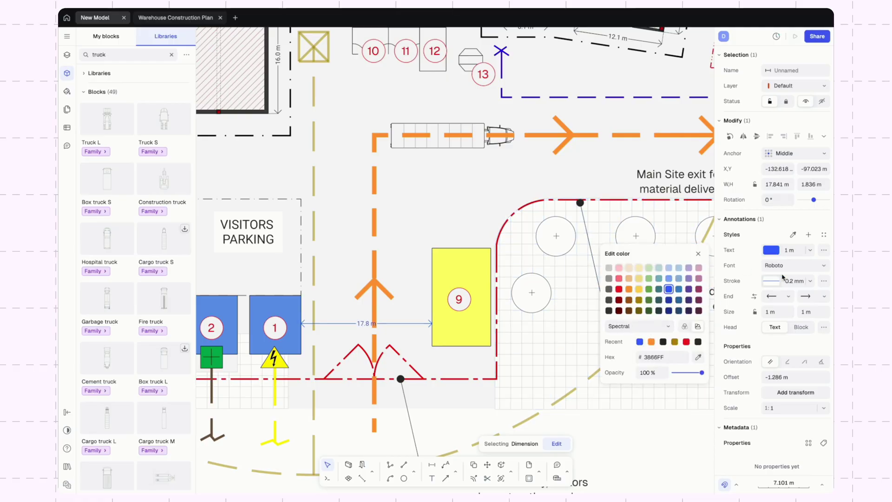
left_click(800, 251)
type("2")
key("Return")
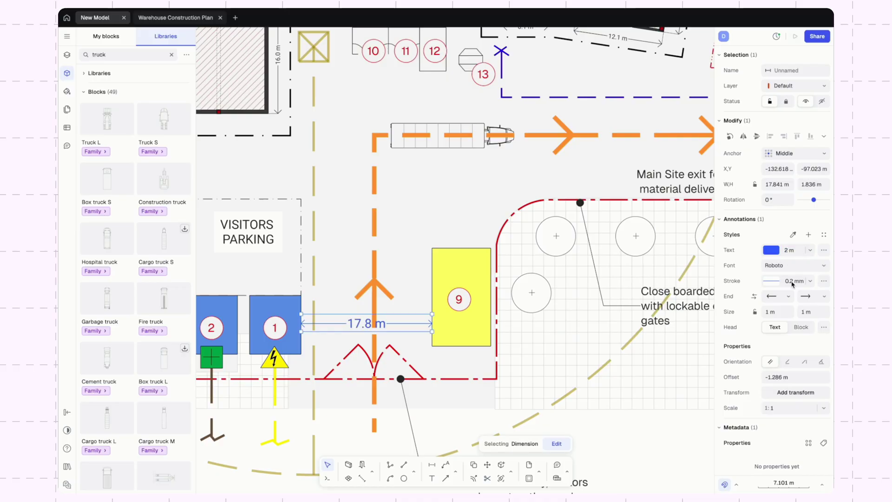
Step: Set both arrowhead size values of the access road dimension to 2 m and deselect it
left_click(820, 311)
type("2")
key("Return")
left_click(778, 310)
type("2")
key("Return")
left_click(660, 433)
scroll(528, 290, "down", 5)
mouse_move(647, 299)
middle_mouse_down()
mouse_move(539, 316)
mouse_move(564, 315)
middle_mouse_up()
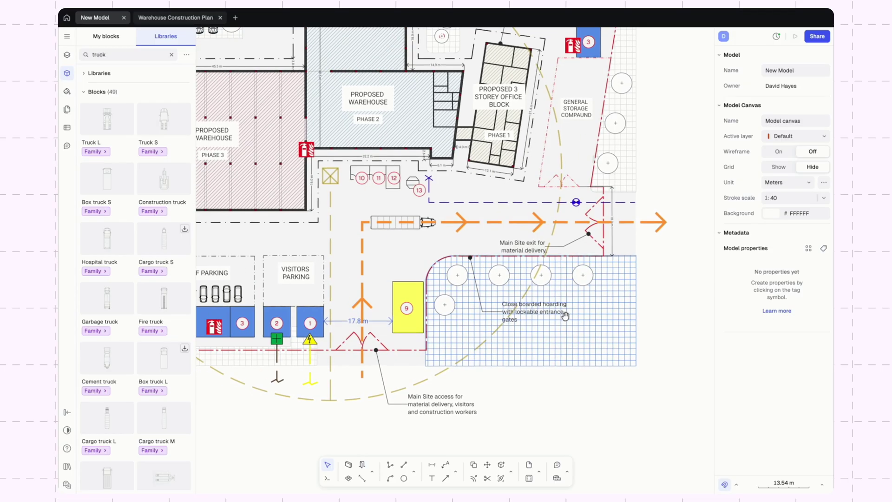
Step: Save the access road dimension's appearance as a new annotation style named "Dim"
left_click(382, 324)
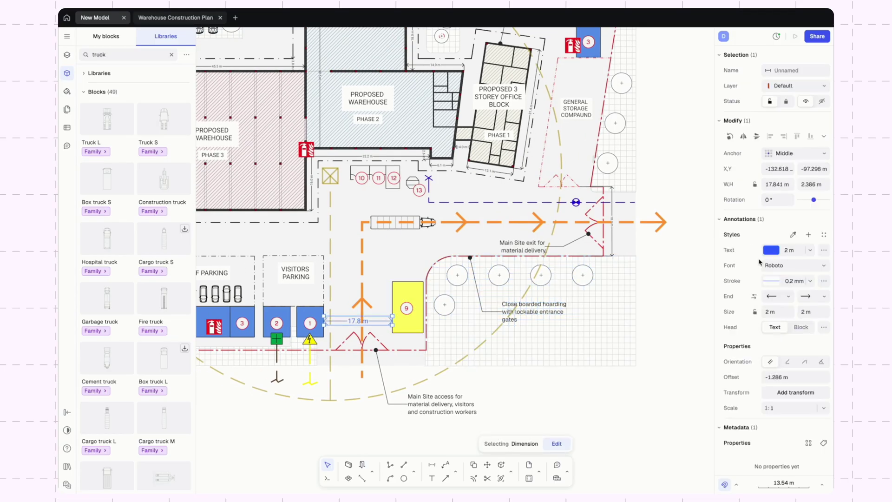
left_click(792, 234)
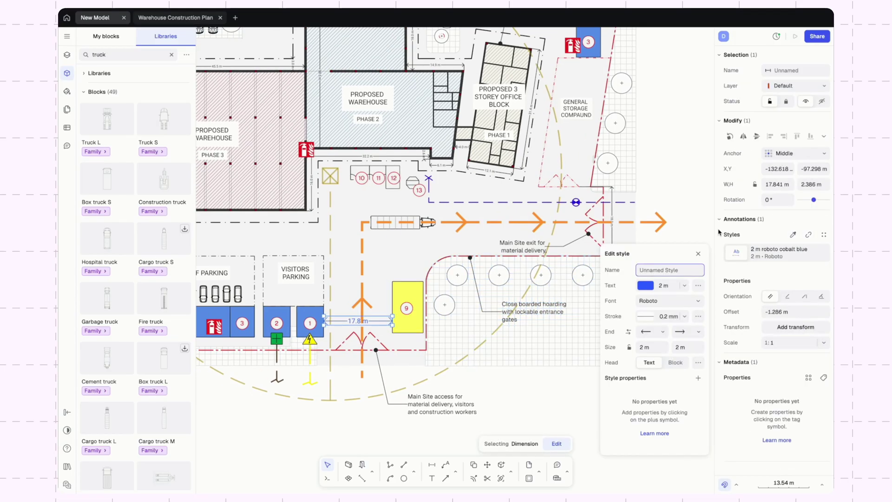
type("Dim")
key("Return")
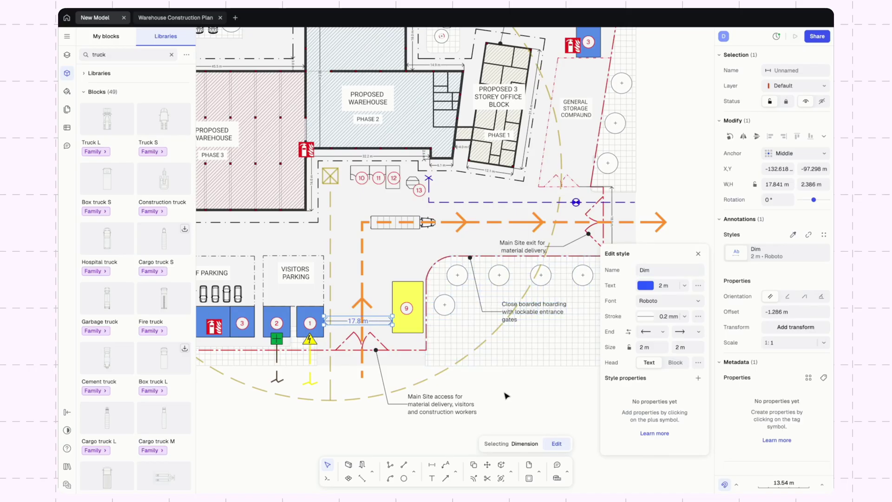
left_click(508, 400)
Step: Apply the "Dim" style to the vertical dimension across the main site exit gate and deselect it
left_click(611, 216)
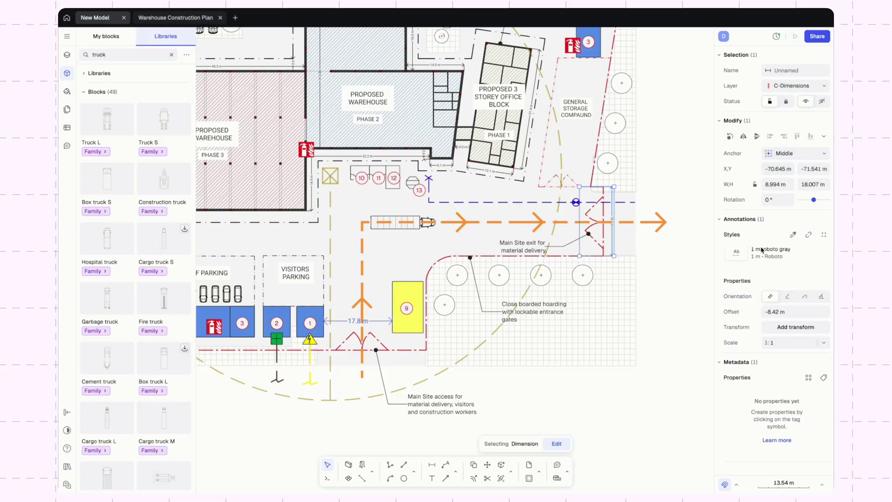
left_click(751, 257)
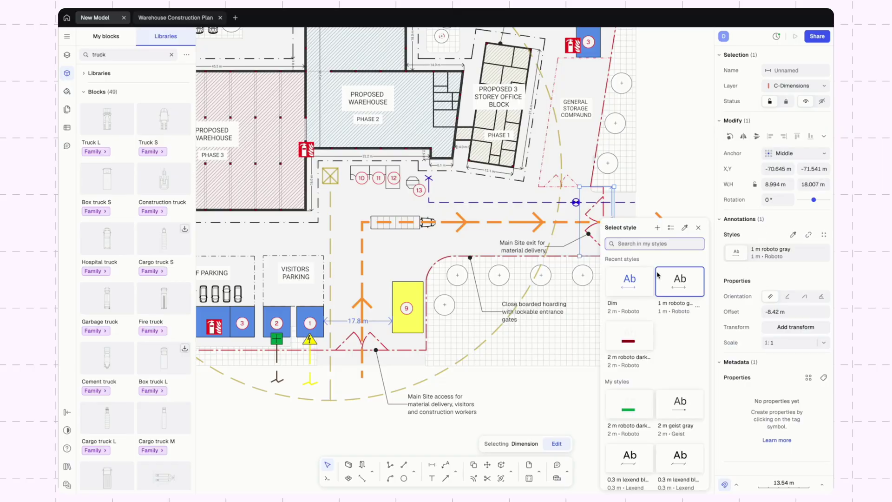
left_click(638, 280)
left_click(610, 403)
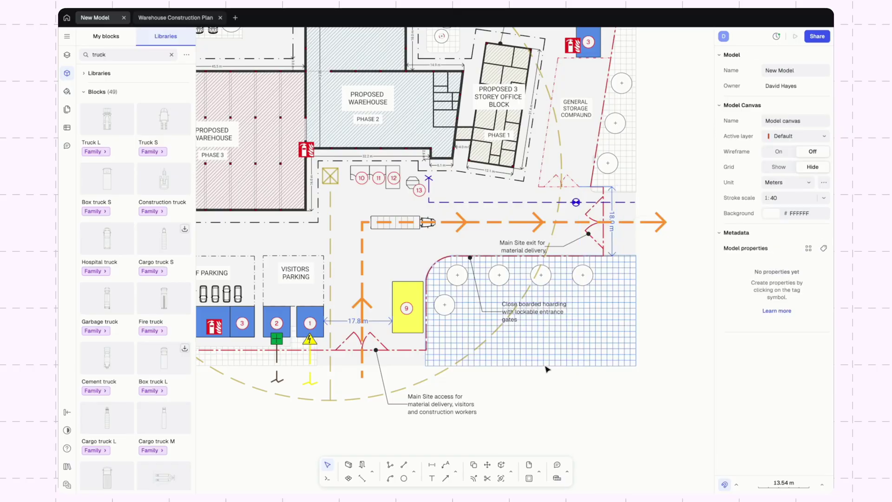
scroll(581, 364, "left", 5)
scroll(581, 364, "up", 2)
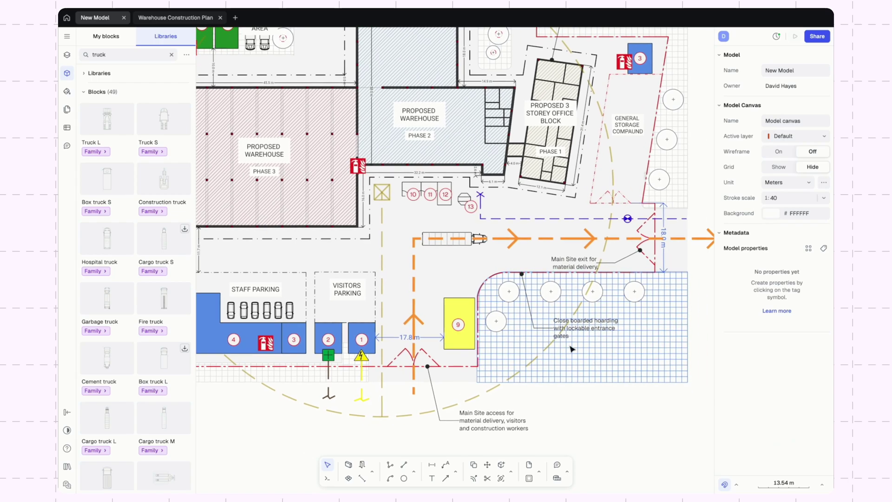
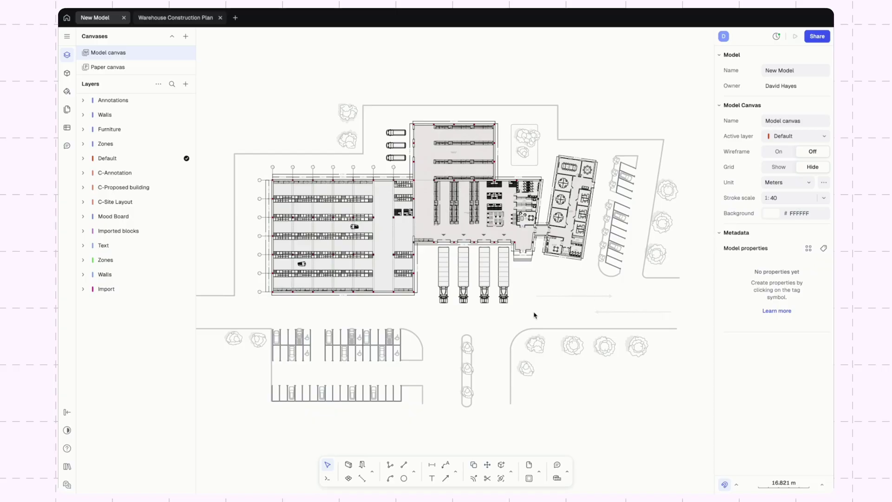
Step: Examine the office block's rooms, corner desks, meeting rooms, lockers and wall dimensions in the model up close
scroll(565, 216, "up", 10)
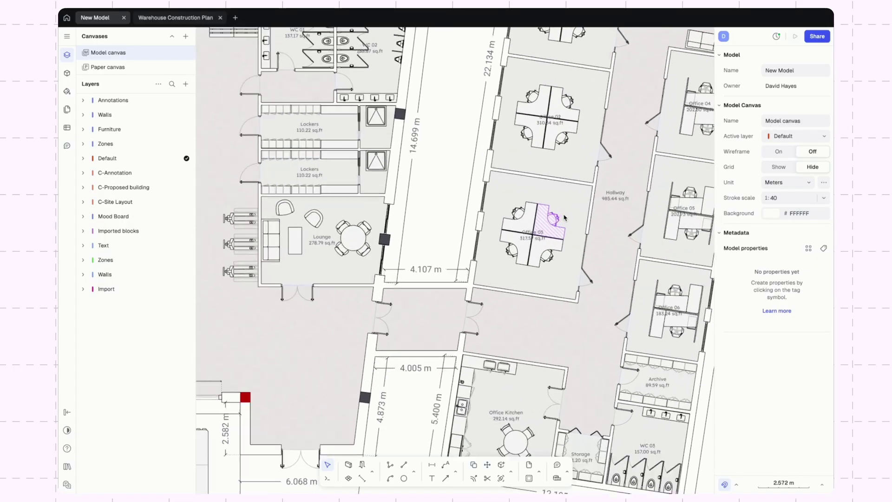
scroll(511, 223, "up", 2)
scroll(464, 241, "up", 3)
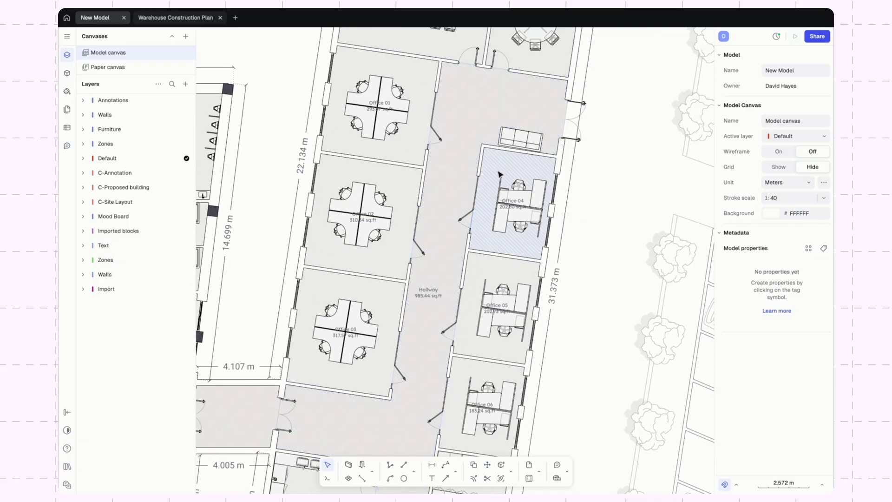
left_click(513, 168)
left_click(617, 223)
scroll(446, 176, "left", 2)
scroll(464, 139, "up", 2)
left_click(502, 126)
scroll(506, 130, "up", 5)
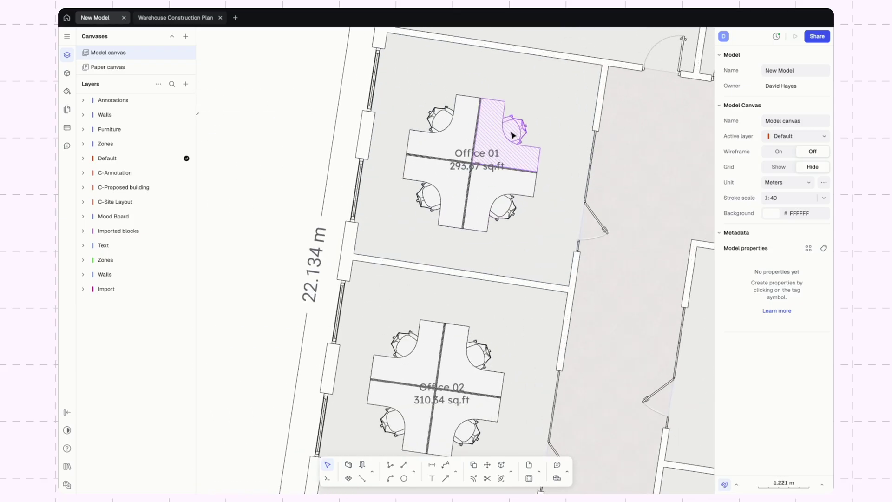
middle_click_drag(641, 155, 500, 195)
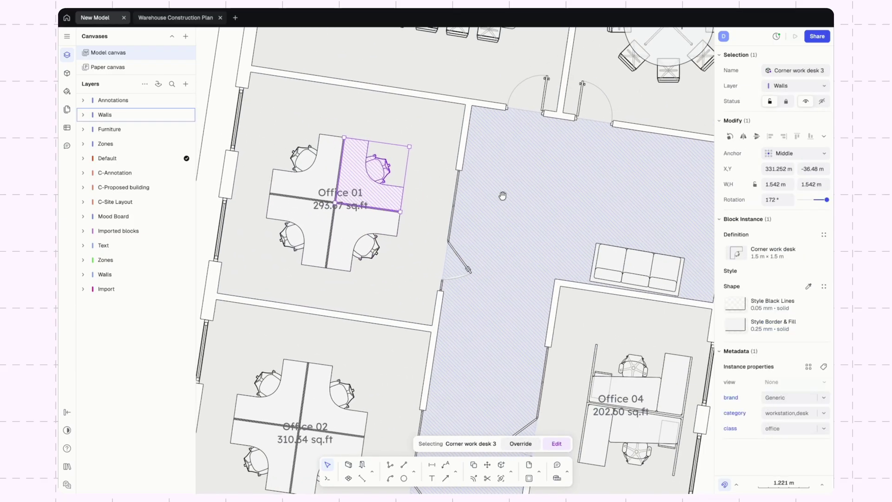
scroll(500, 193, "down", 5)
scroll(501, 194, "down", 1)
middle_click_drag(624, 137, 580, 165)
left_click(611, 163)
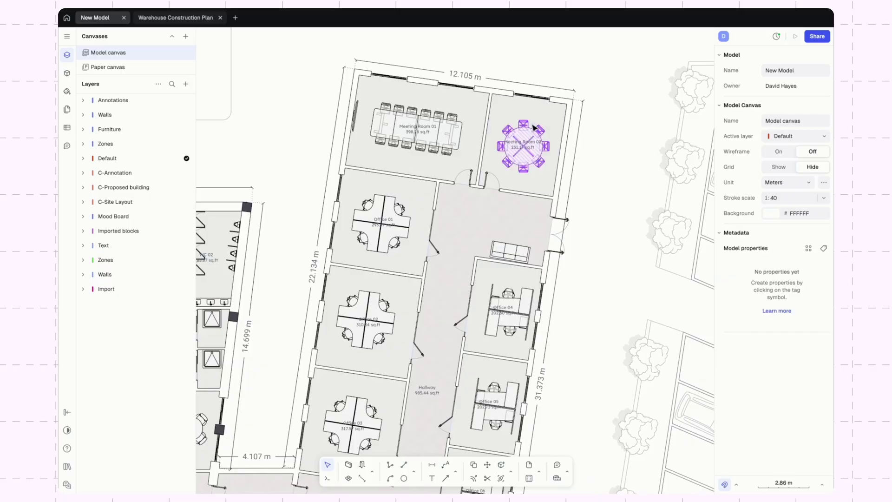
middle_click_drag(399, 161, 513, 112)
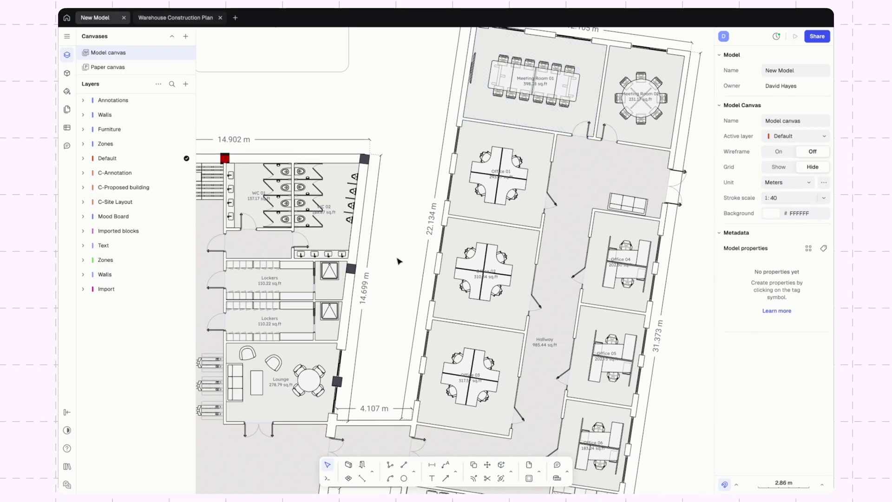
middle_click_drag(395, 255, 532, 109)
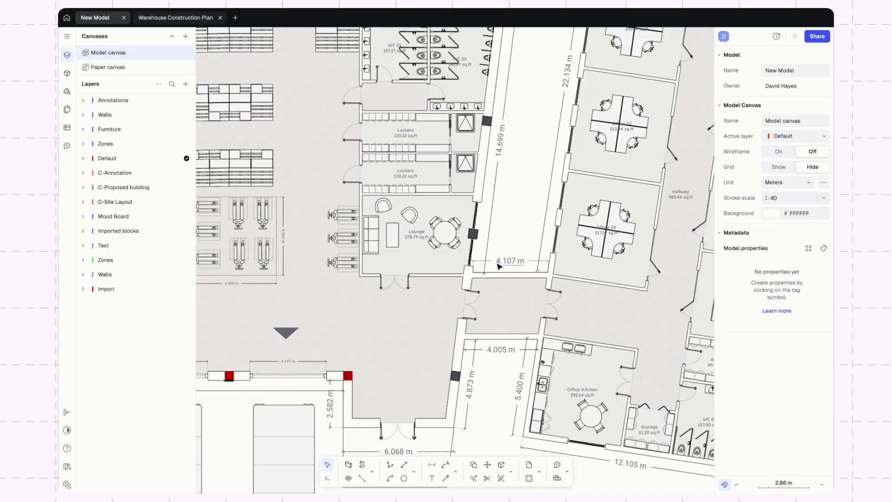
scroll(587, 183, "left", 3)
scroll(587, 184, "down", 1)
scroll(587, 184, "down", 5, "ctrl")
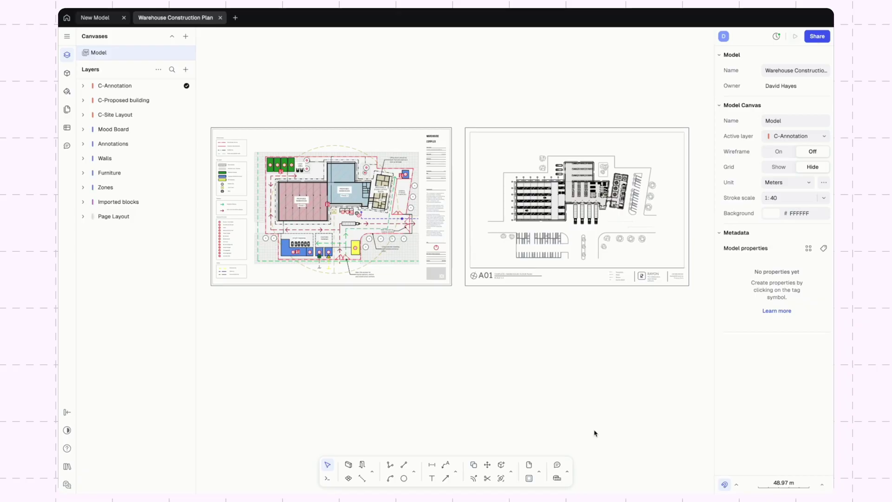
Step: In the Warehouse Construction Plan file, inspect both sheet frames and search the block libraries for "title block"
left_click(652, 290)
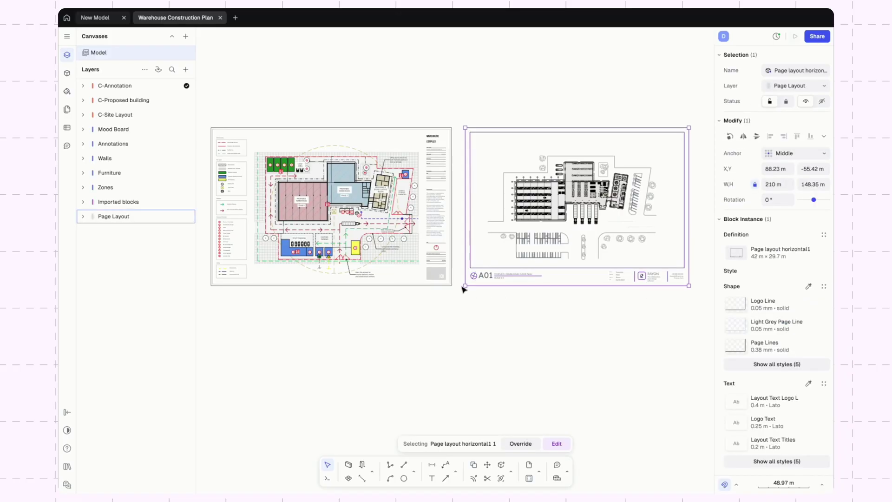
left_click(441, 280)
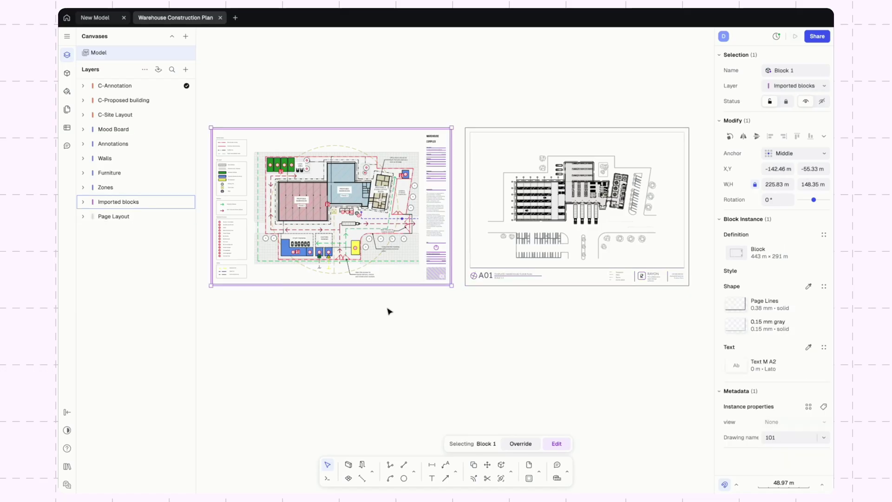
left_click(67, 73)
left_click(171, 37)
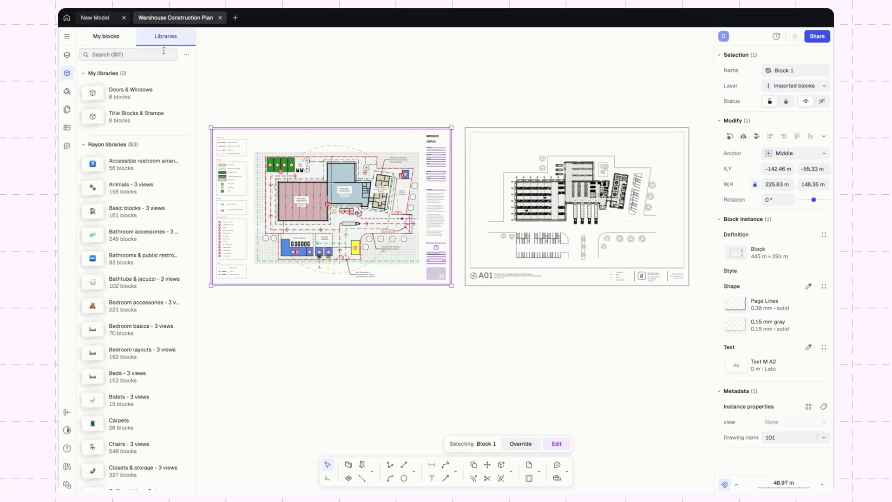
left_click(161, 54)
type("title block")
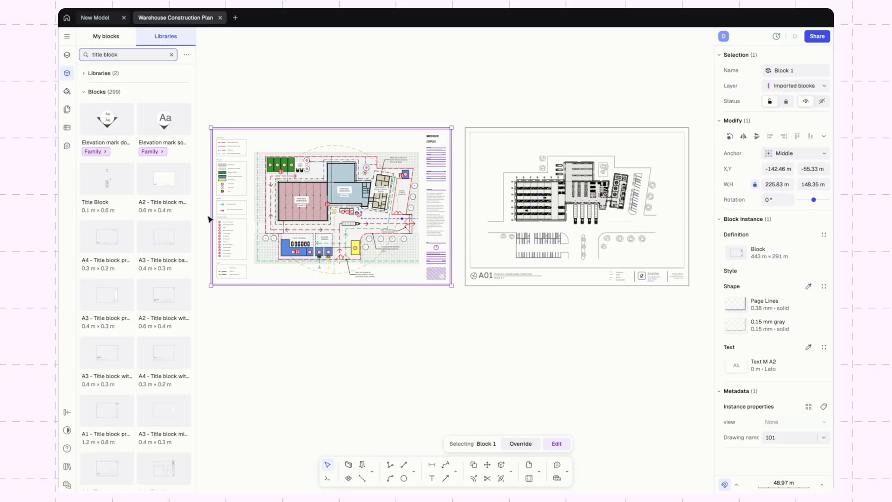
scroll(156, 280, "down", 3)
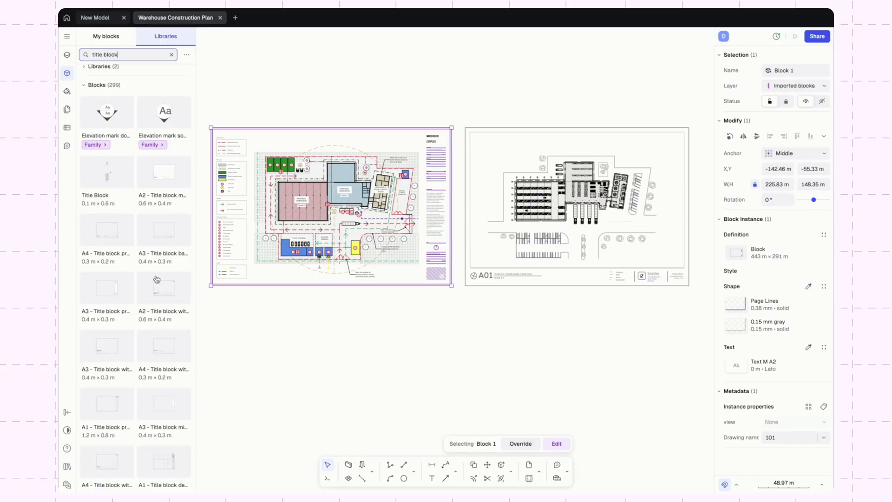
left_click(319, 336)
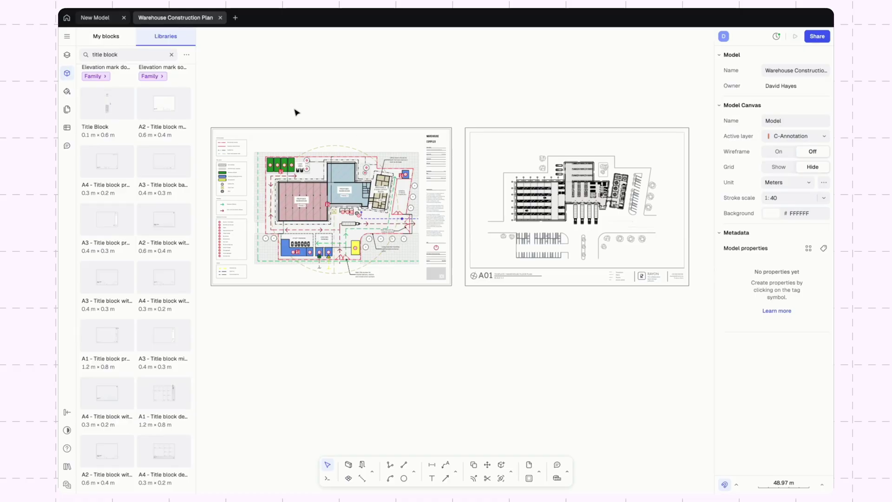
Step: Create a page at 1:40 scale matching the outer frame of the coloured site management plan sheet
middle_click_drag(294, 107, 308, 102)
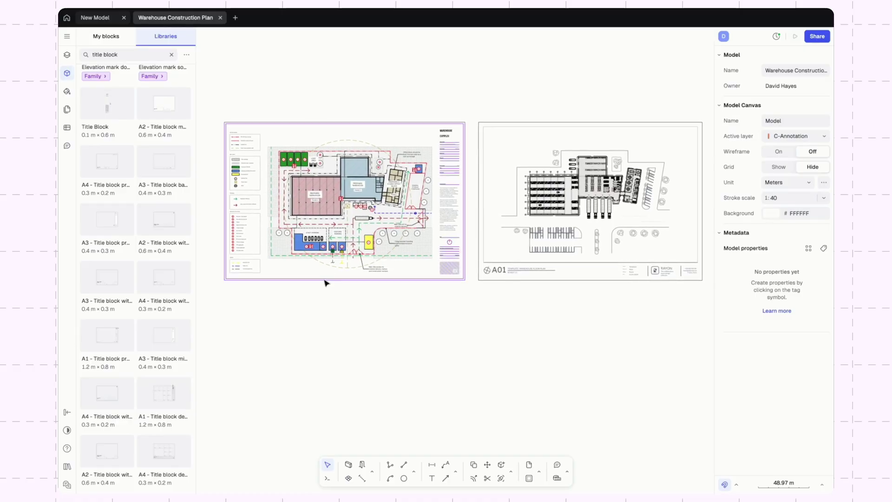
left_click(528, 464)
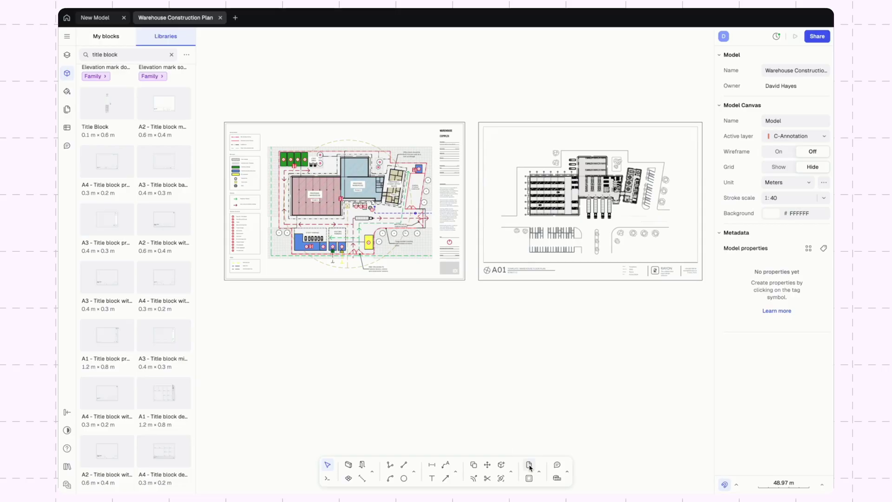
left_click(225, 122)
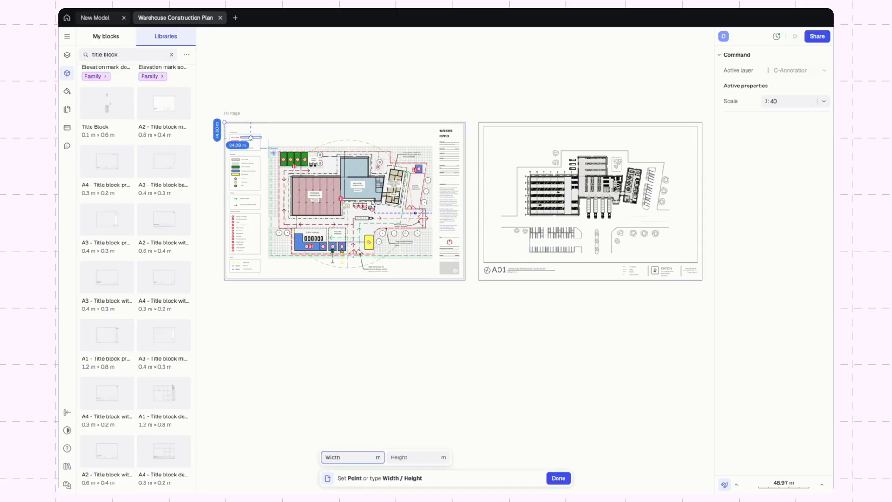
left_click(465, 280)
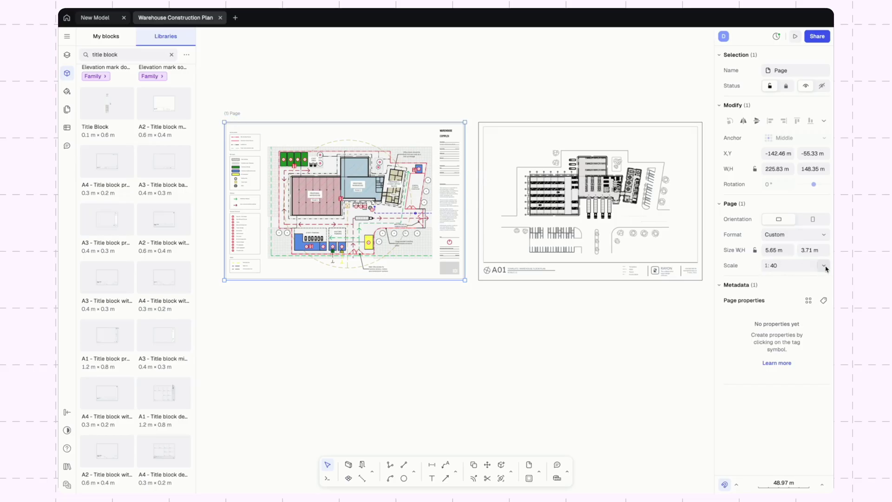
Step: Review the scale and paper format options available for the page around the coloured plan, and deselect the page
left_click(823, 266)
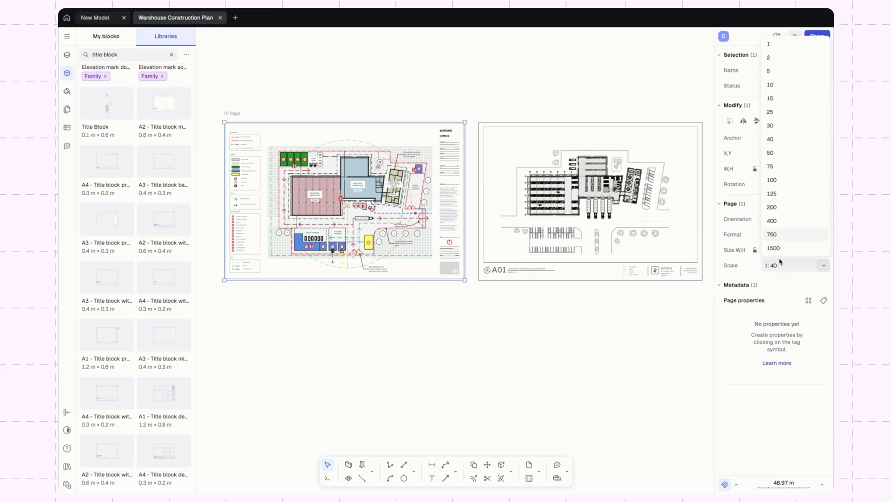
left_click(823, 267)
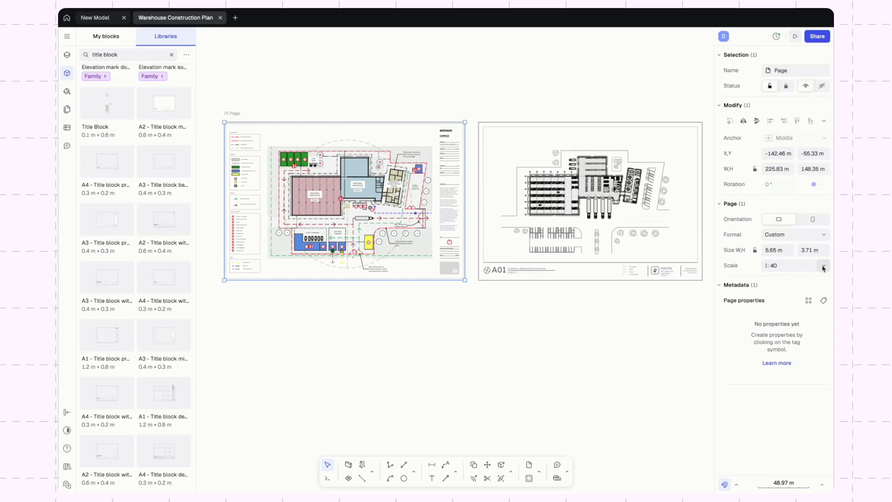
left_click(813, 239)
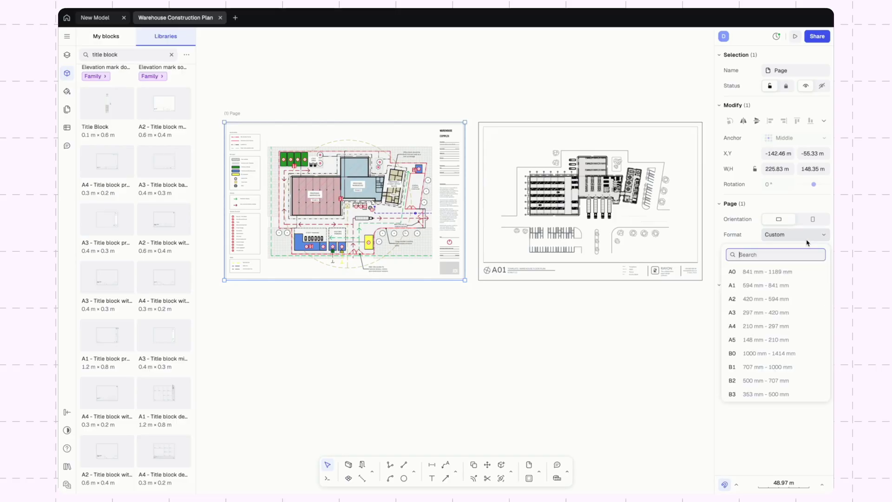
scroll(788, 277, "down", 5)
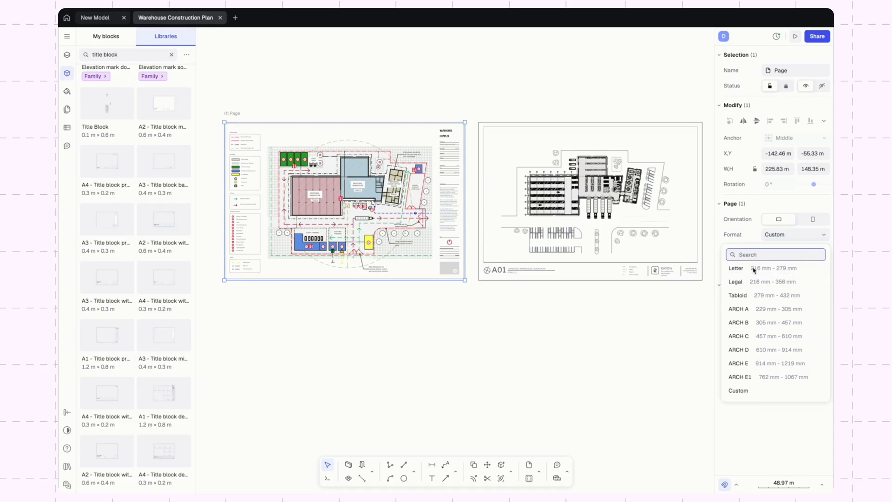
left_click(792, 235)
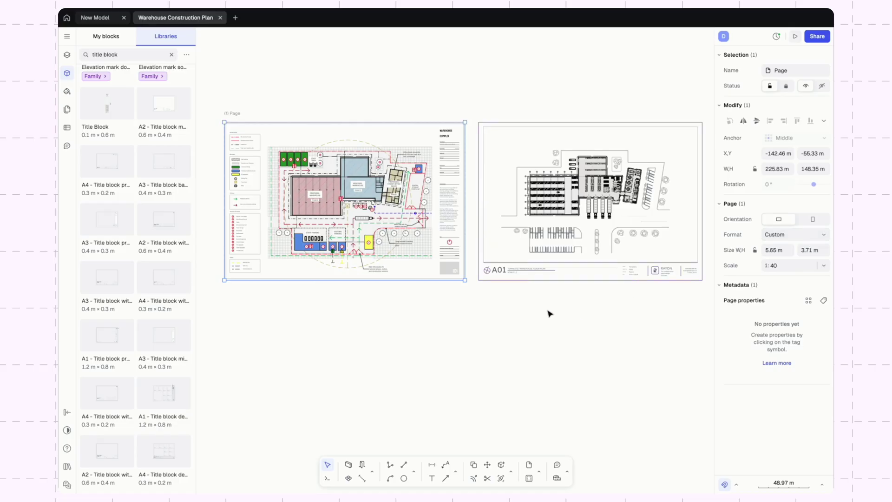
left_click(487, 113)
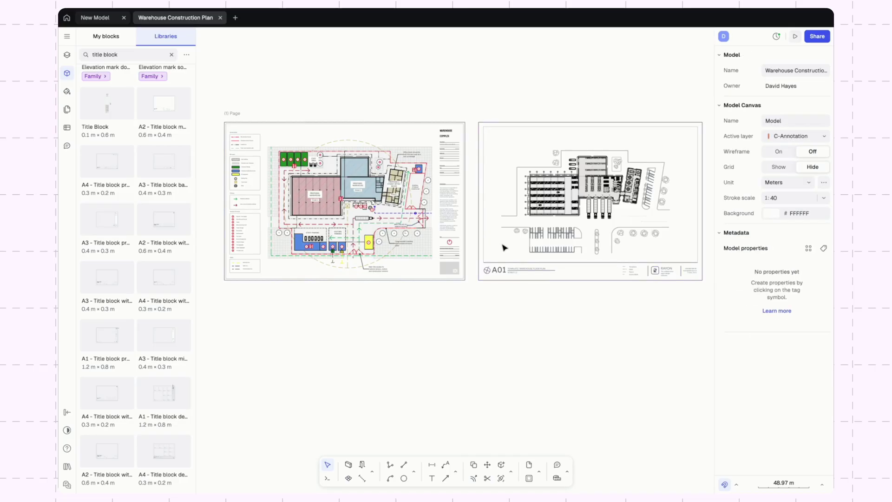
Step: Create a second page at 1:40 scale matching the outer frame of the A01 warehouse layout sheet
left_click(529, 465)
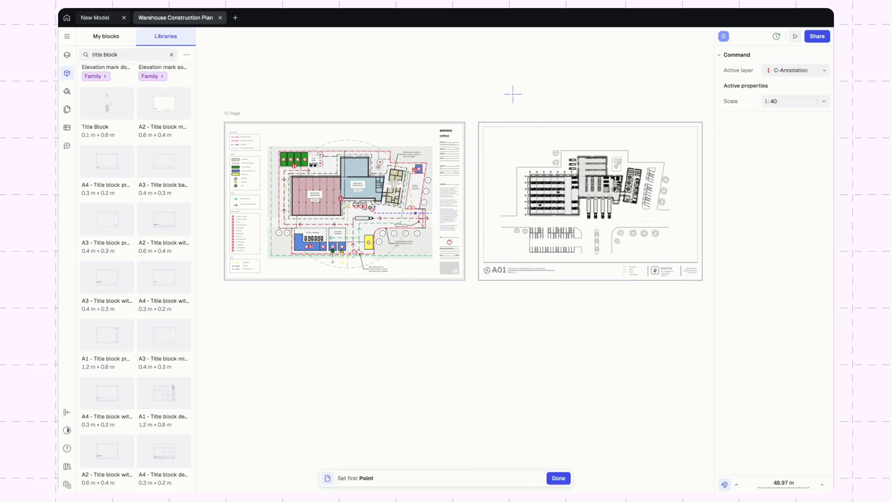
left_click(483, 127)
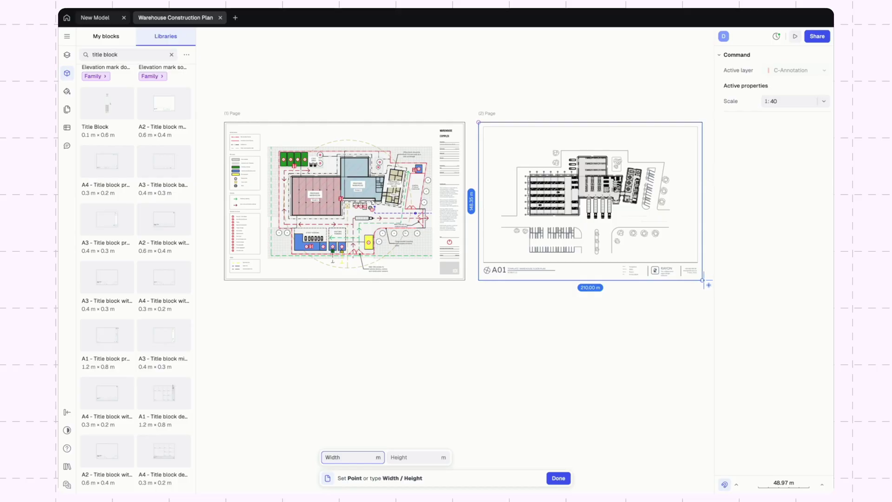
left_click(703, 280)
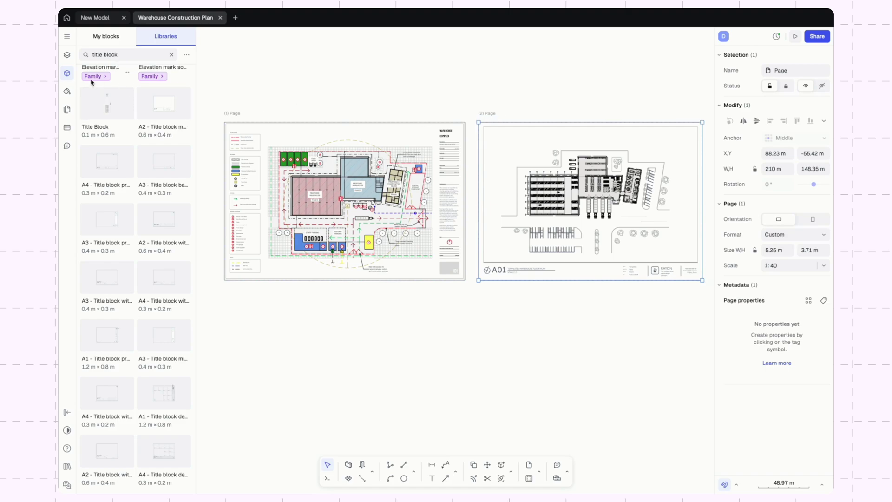
Step: Open the export settings for the pages and limit the PDF export to the page range 1-1
left_click(68, 110)
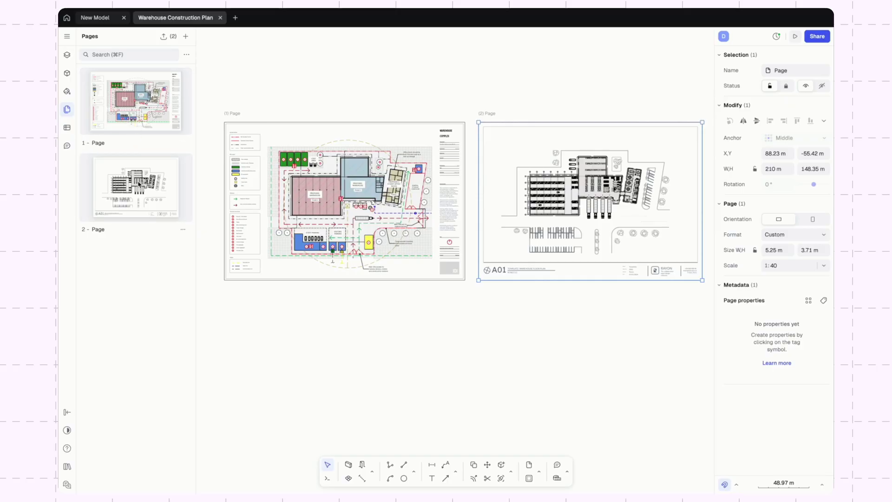
left_click(170, 39)
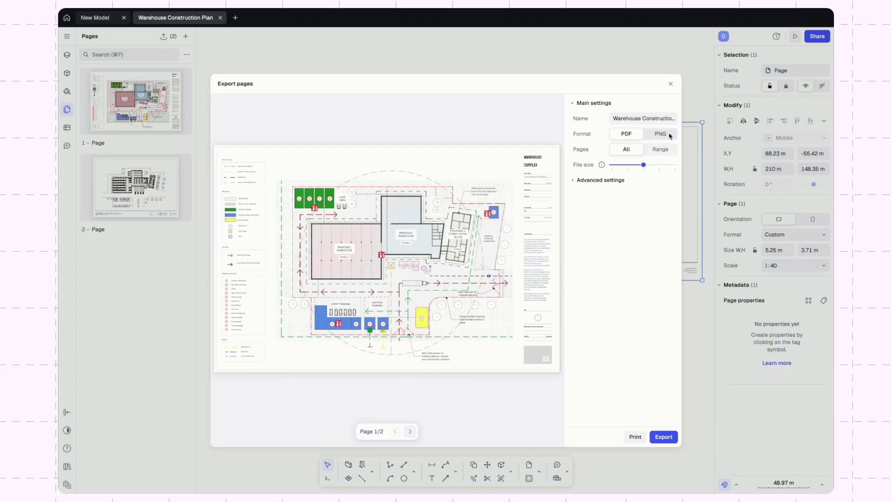
left_click(653, 153)
left_click(656, 165)
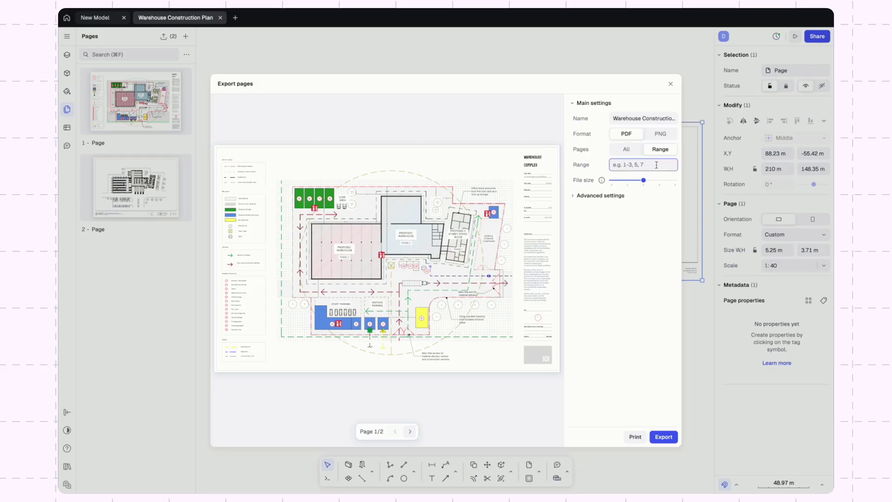
type("1-1")
key("Return")
Step: Set the export back to all pages, close the export settings without exporting and deselect the page
mouse_move(488, 256)
left_click(626, 149)
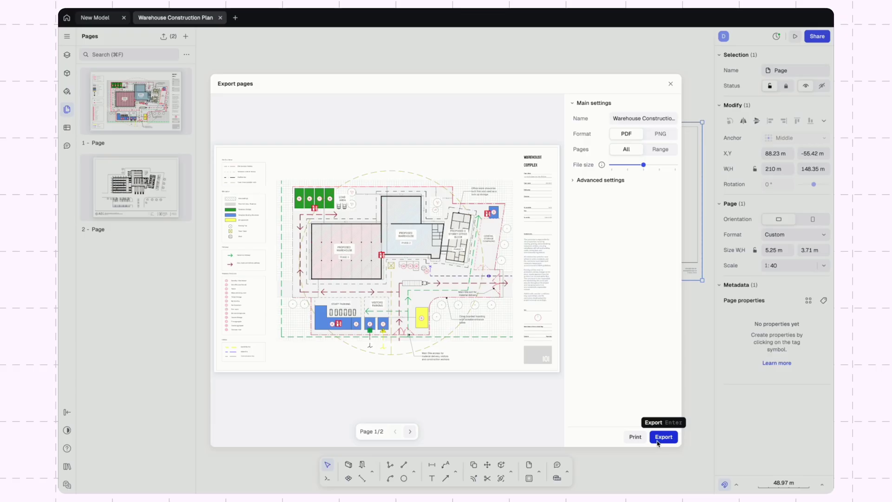
left_click(670, 84)
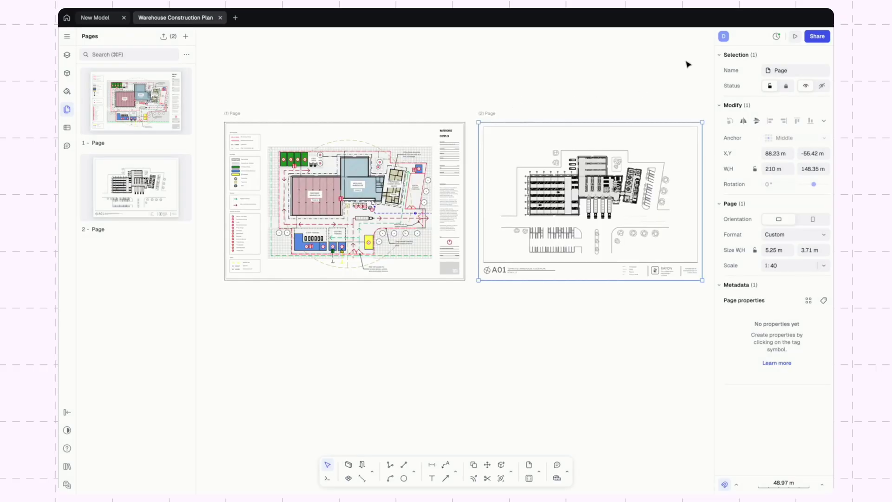
left_click(675, 91)
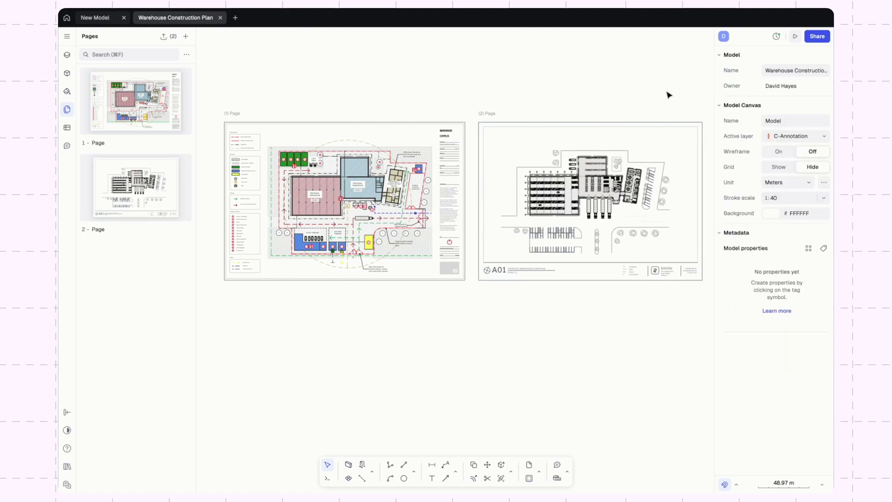
Step: Publish all pages as a presentation, copy its link and close the sharing settings
left_click(817, 37)
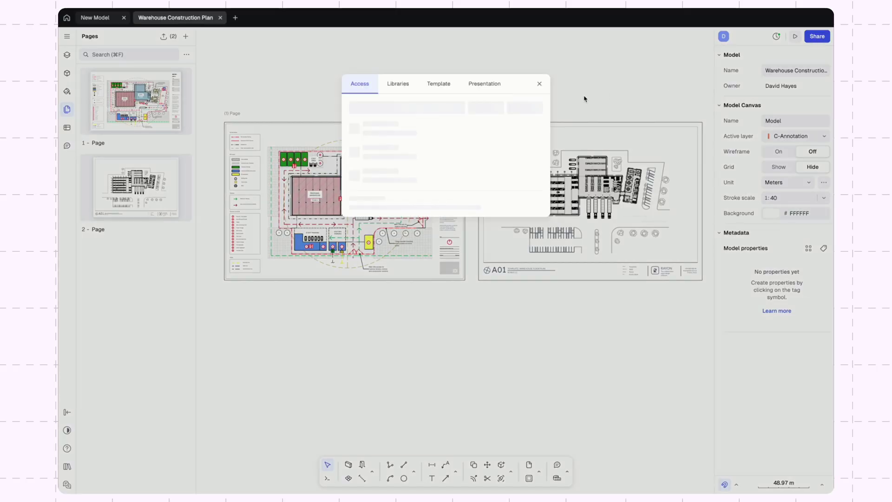
left_click(479, 85)
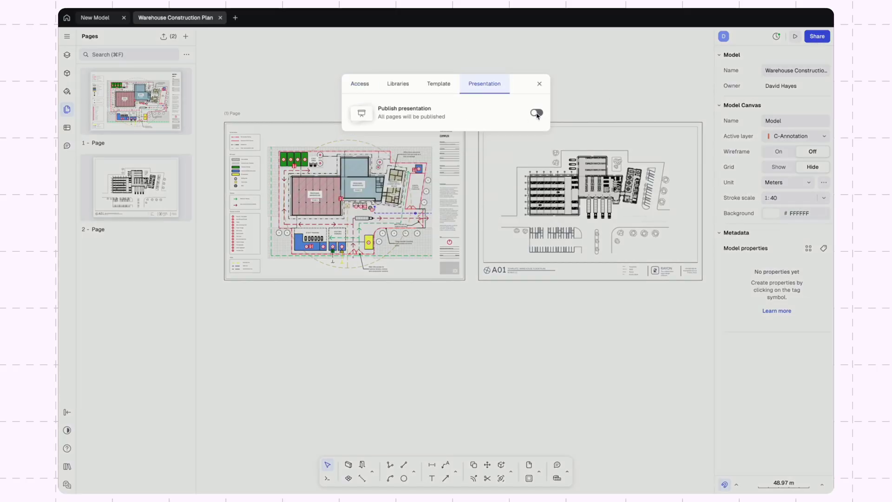
left_click(537, 113)
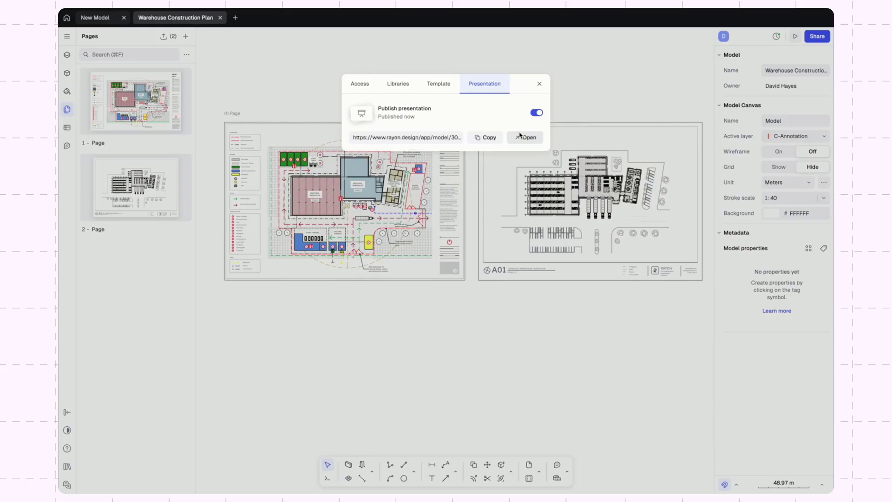
left_click(485, 137)
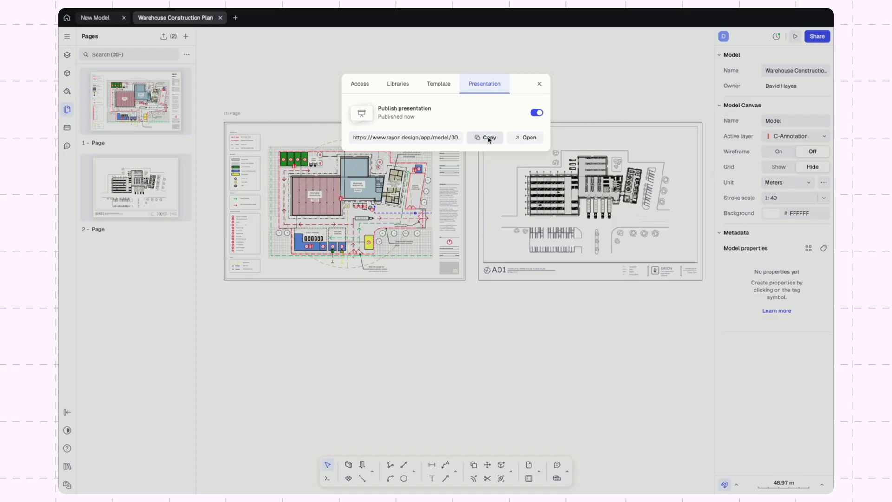
left_click(480, 139)
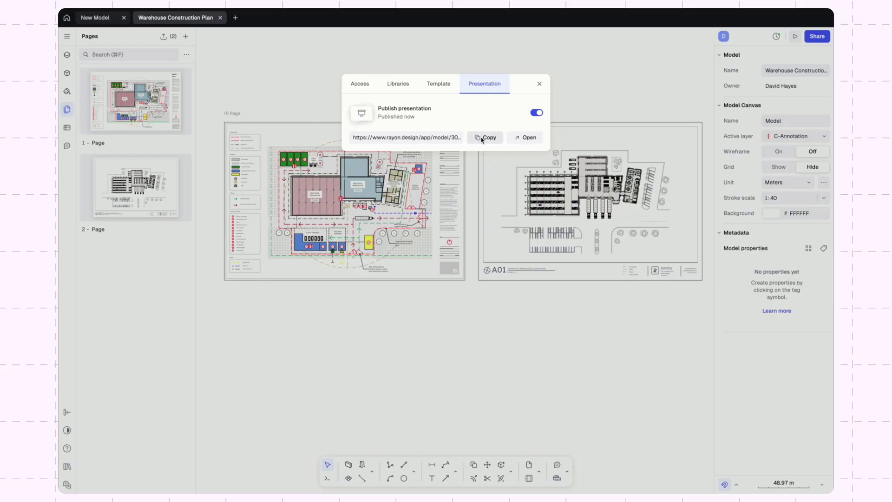
left_click(539, 85)
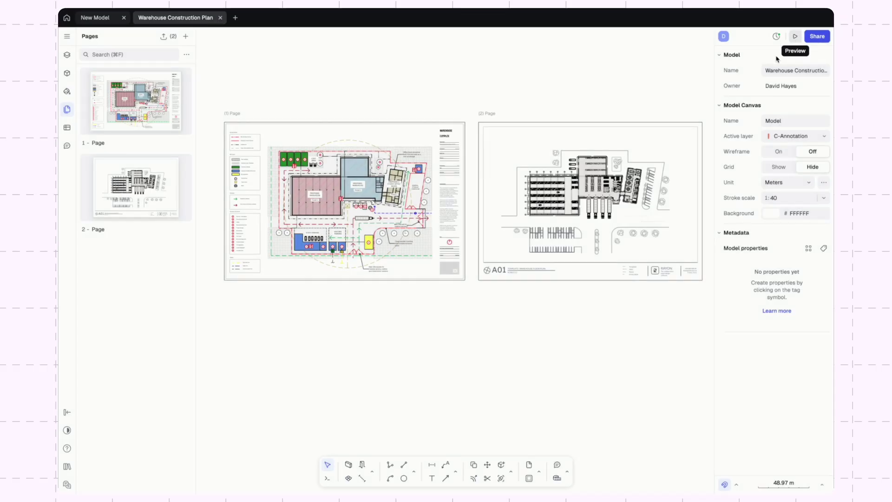
Step: Preview the presentation and view its second page
left_click(795, 36)
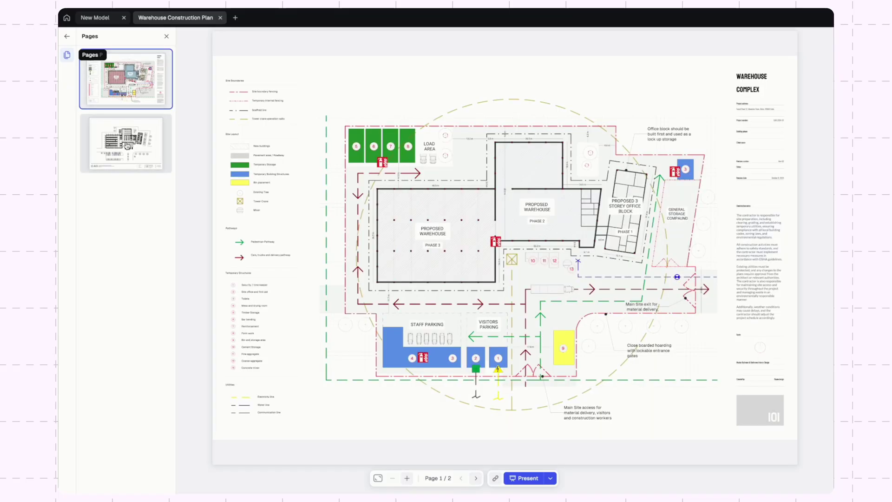
left_click(127, 145)
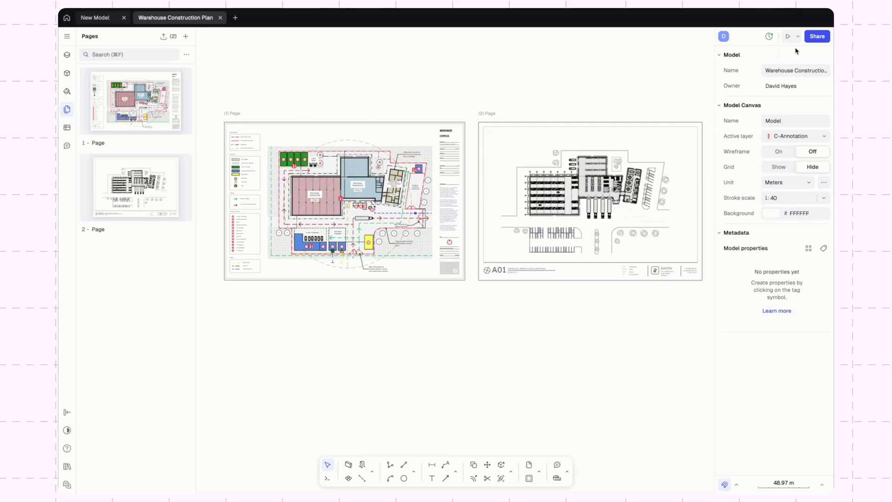
Step: Review the sharing settings for access and for publishing style and block libraries, and close them without changes
left_click(818, 38)
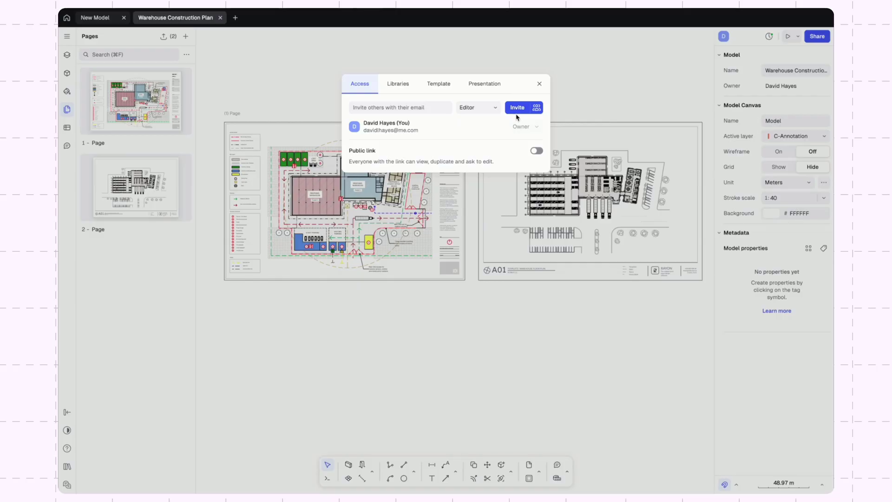
left_click(397, 90)
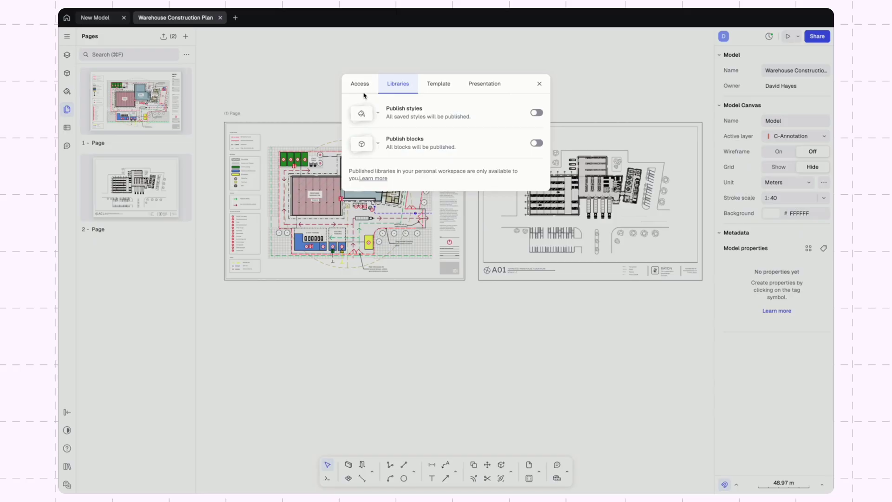
left_click(358, 89)
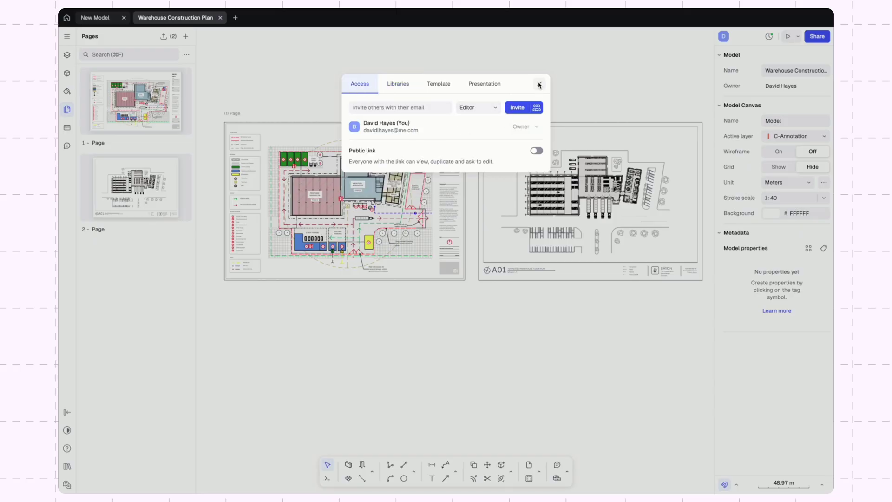
left_click(539, 84)
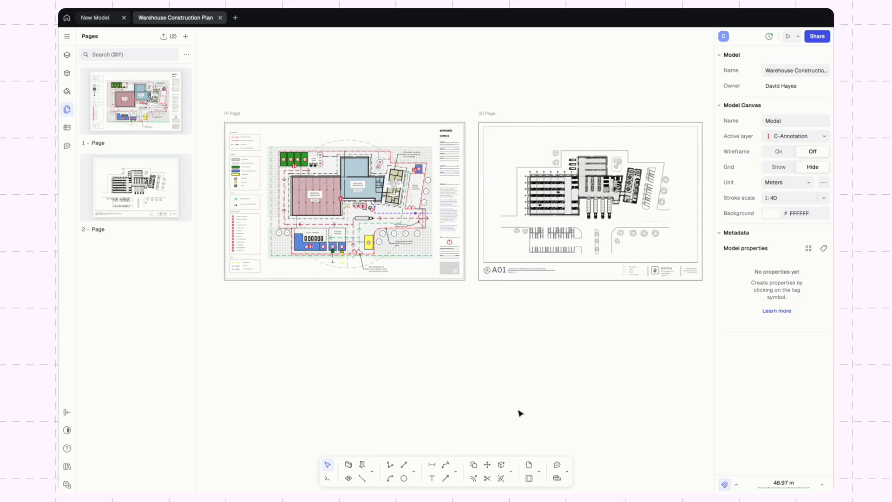
Step: Draw a freehand annotation loop around the delivery truck below the Phase 2 warehouse on the coloured plan
left_click(567, 472)
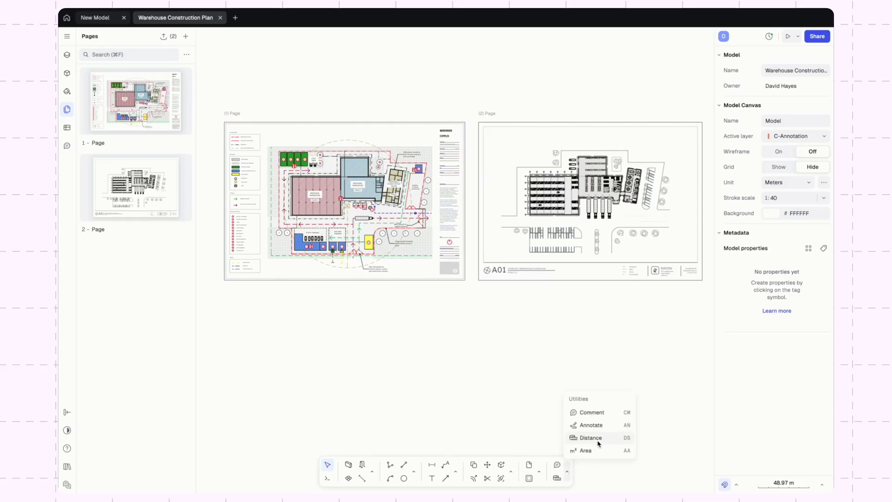
left_click(593, 425)
scroll(366, 216, "up", 3, "ctrl")
scroll(365, 216, "up", 5, "ctrl")
mouse_move(362, 164)
left_mouse_down()
mouse_move(411, 276)
mouse_move(305, 172)
left_mouse_up()
scroll(348, 170, "down", 5, "ctrl")
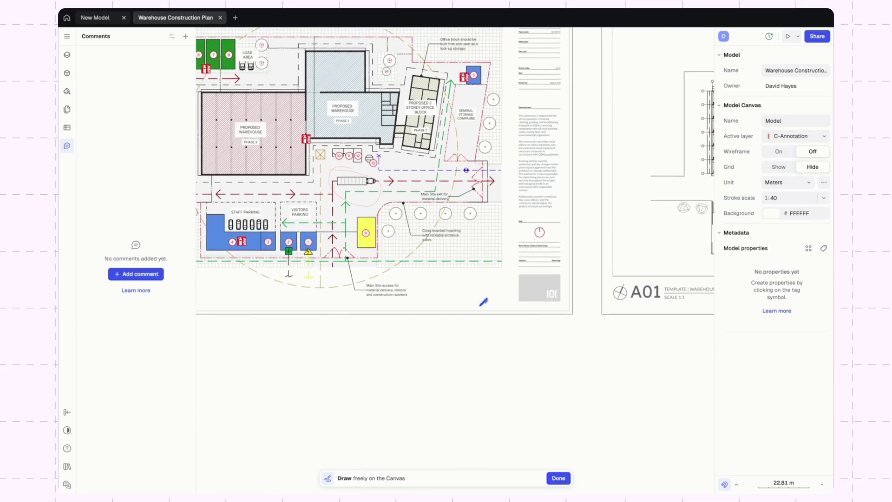
left_click(569, 481)
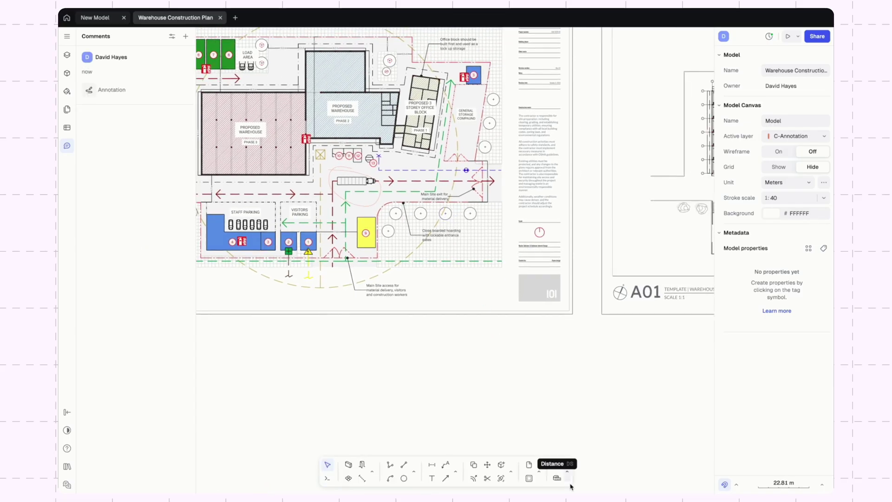
Step: Post the comment "Change this color" at the blue dashed utility line just ahead of the delivery truck
left_click(557, 464)
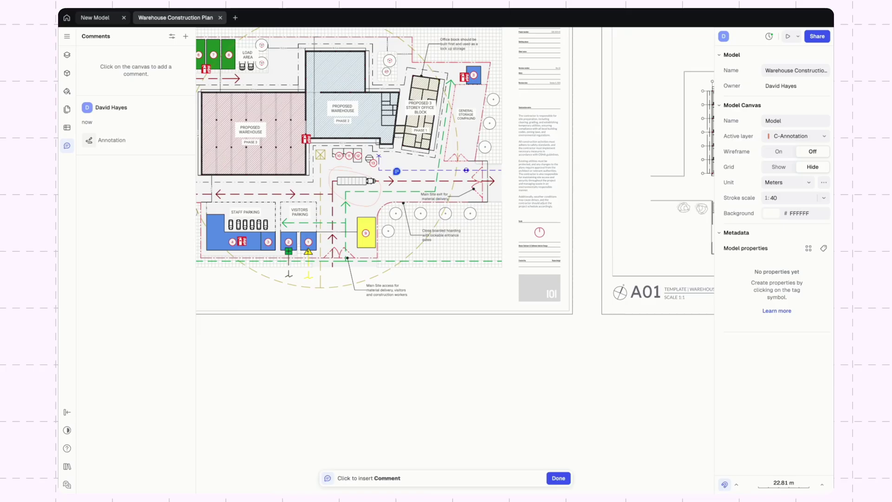
left_click(397, 171)
type("q")
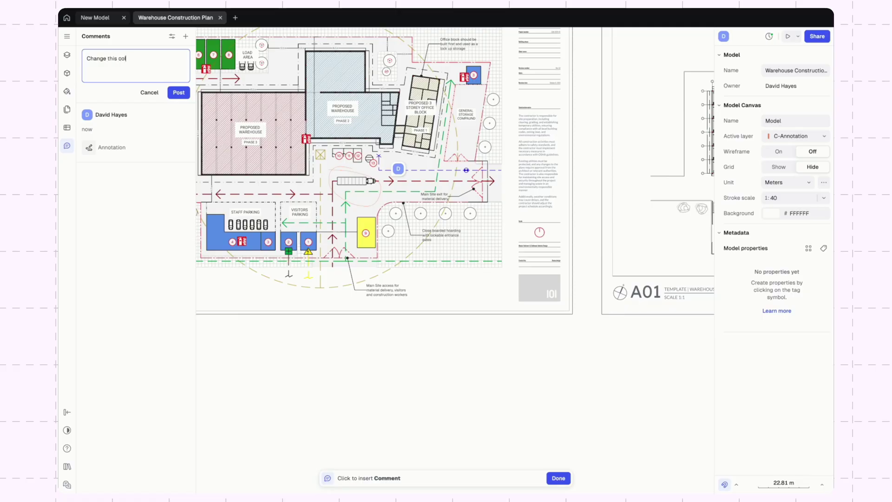
type("r")
key("Return")
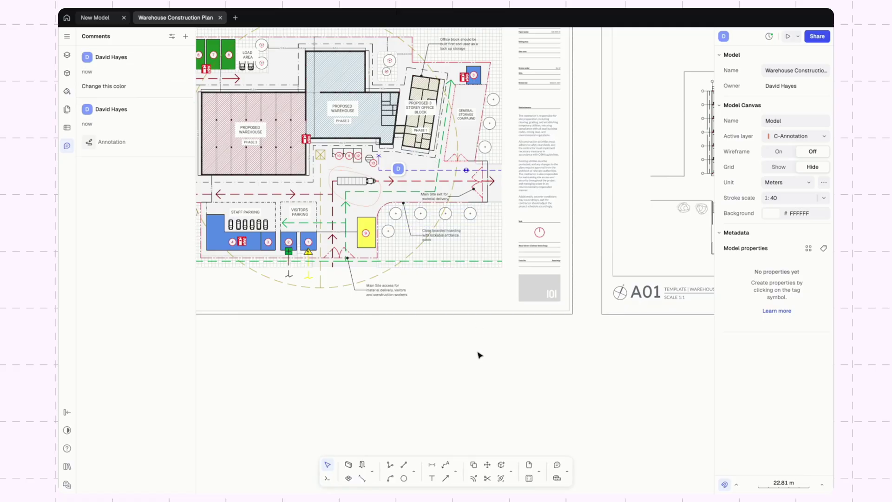
Step: Answer the "Change this color" comment with "reply" and resolve the thread
scroll(272, 162, "up", 3)
scroll(272, 162, "up", 1)
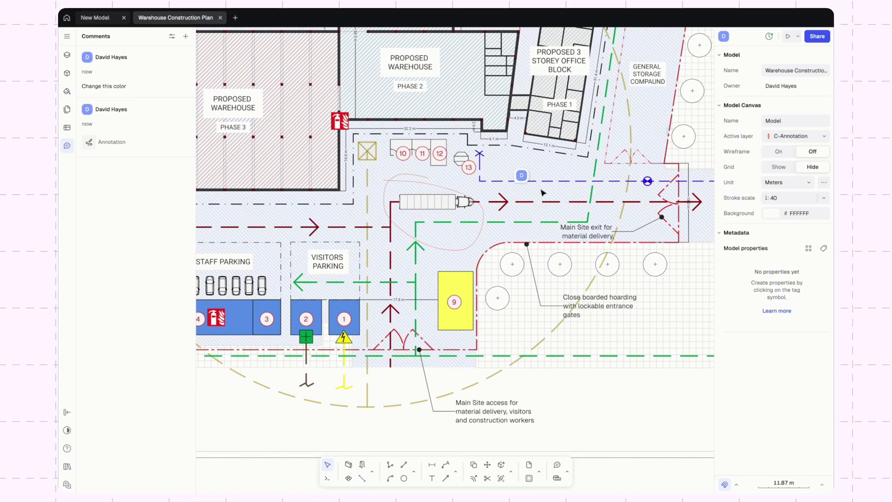
left_click(522, 175)
left_click(600, 252)
type("reply")
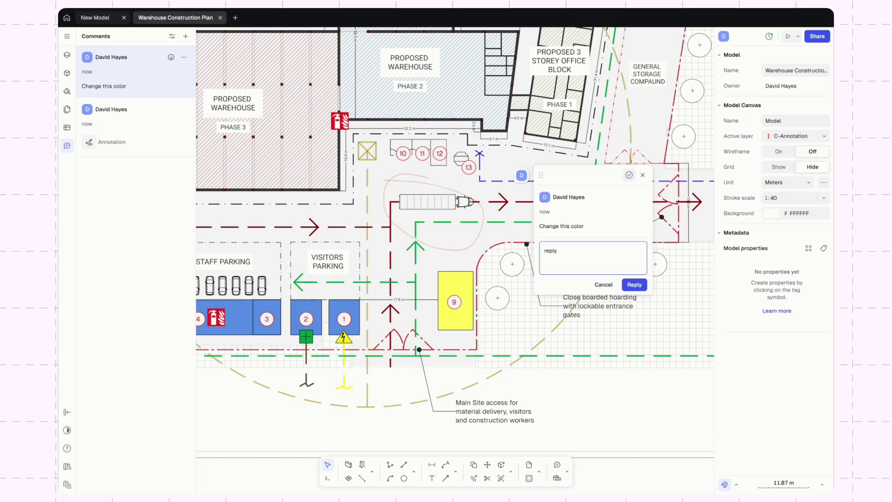
key("Return")
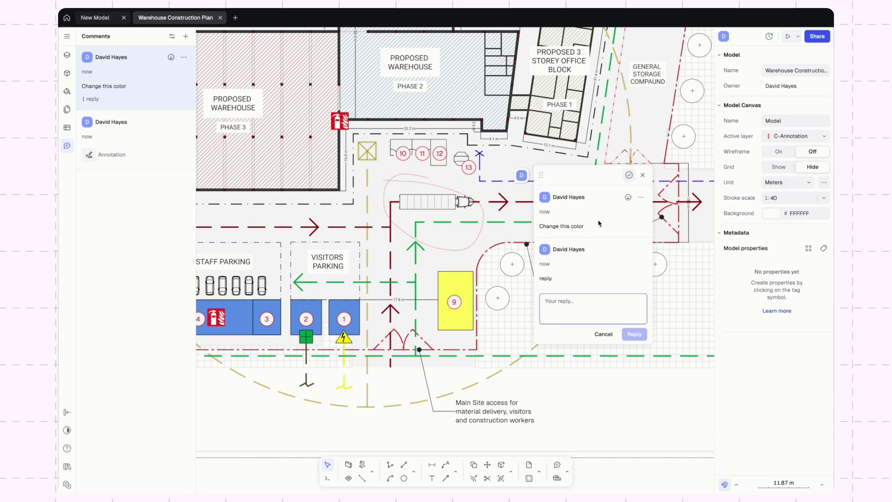
left_click(629, 175)
left_click(643, 175)
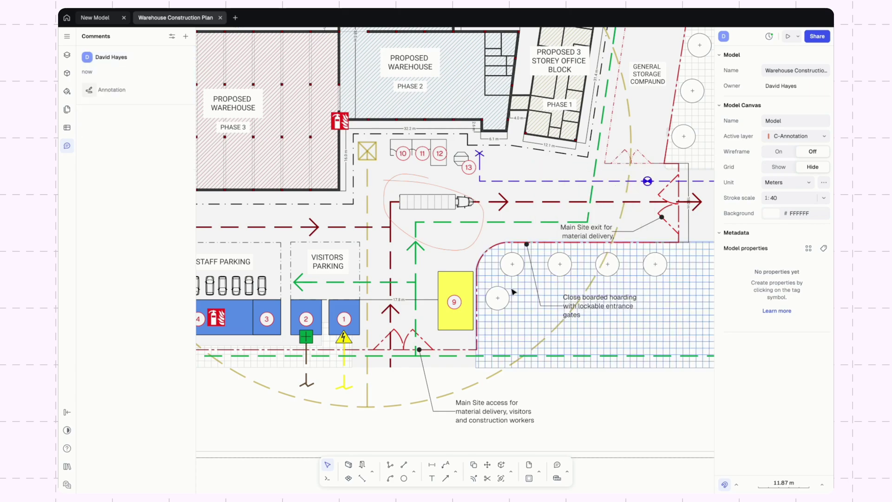
Step: Return to the presentation preview and switch to the A01 warehouse layout page
left_click(491, 228)
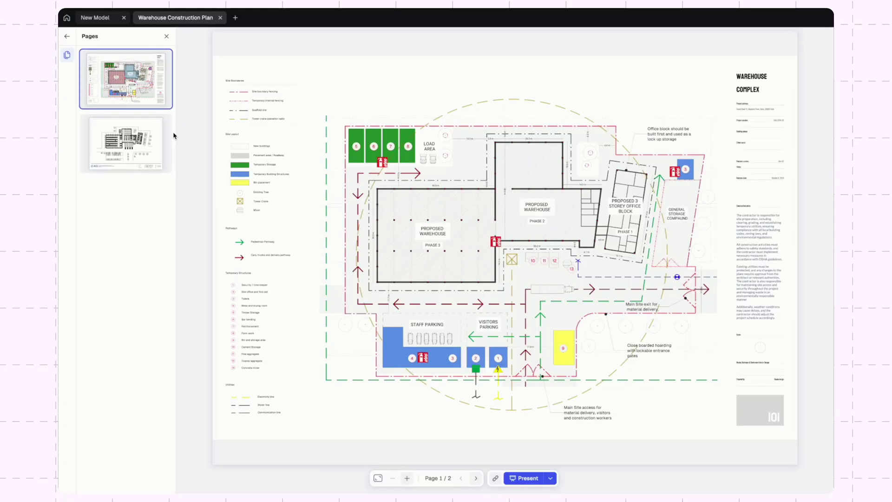
left_click(173, 135)
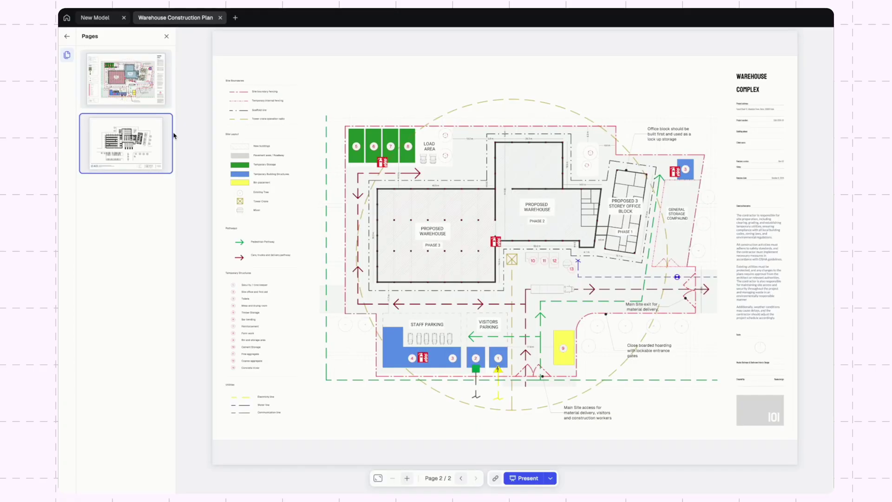